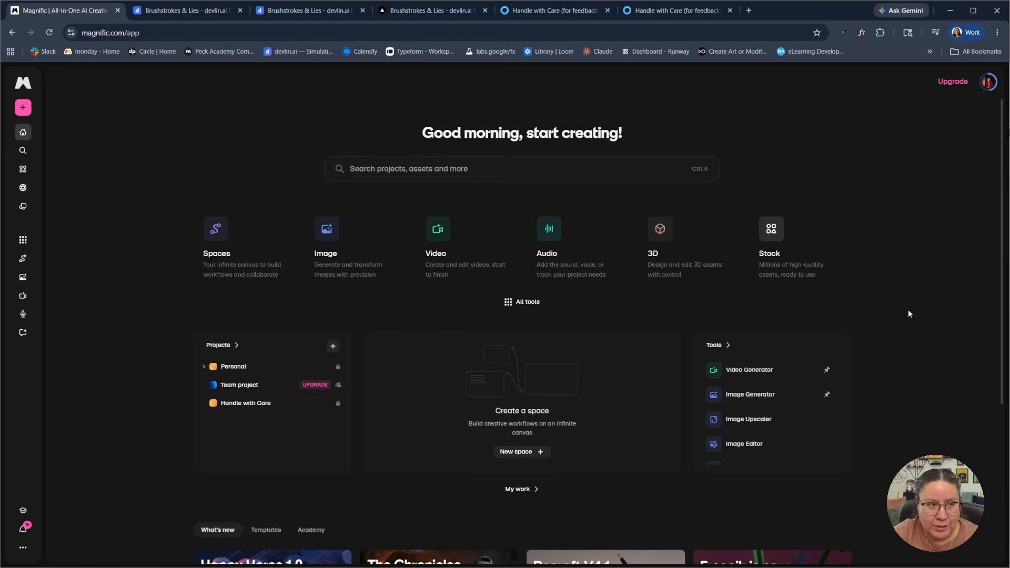
Open the Video Generator from the video tools in the full tool list
{"action": "left_click", "coordinate": [148, 33]}
{"action": "left_click", "coordinate": [126, 173]}
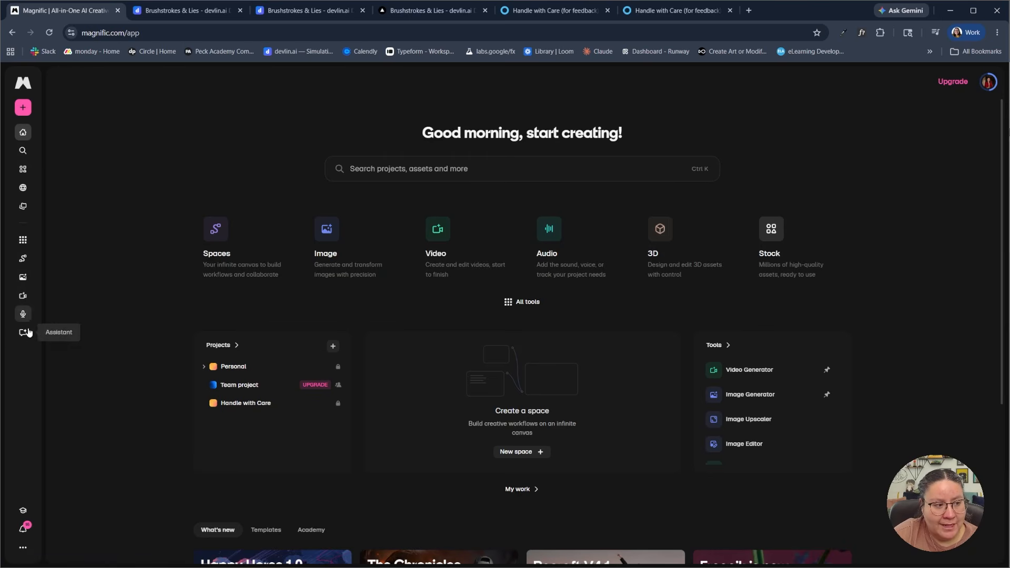
{"action": "left_click", "coordinate": [23, 241]}
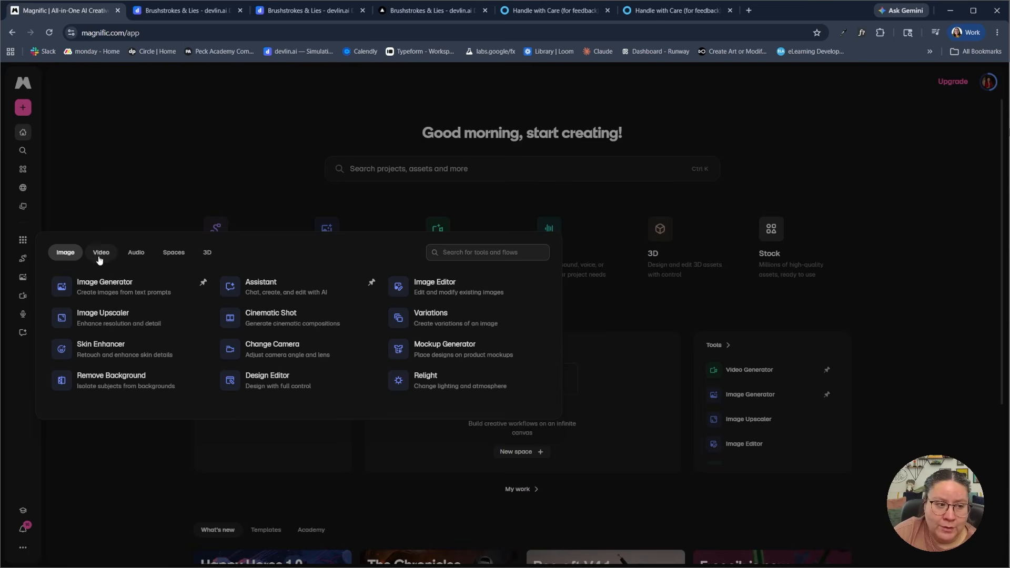
{"action": "left_click", "coordinate": [23, 240]}
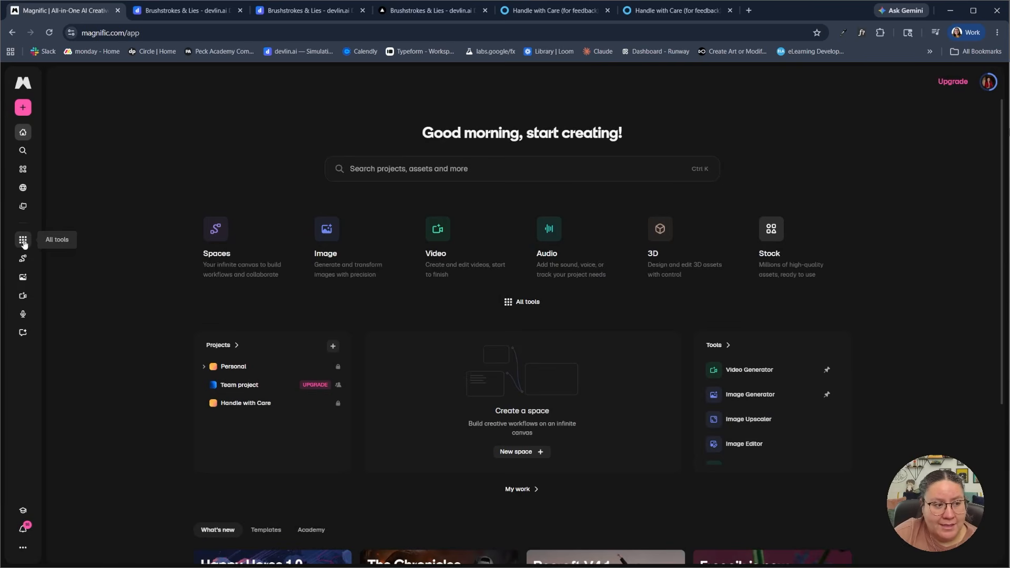
{"action": "left_click", "coordinate": [23, 242]}
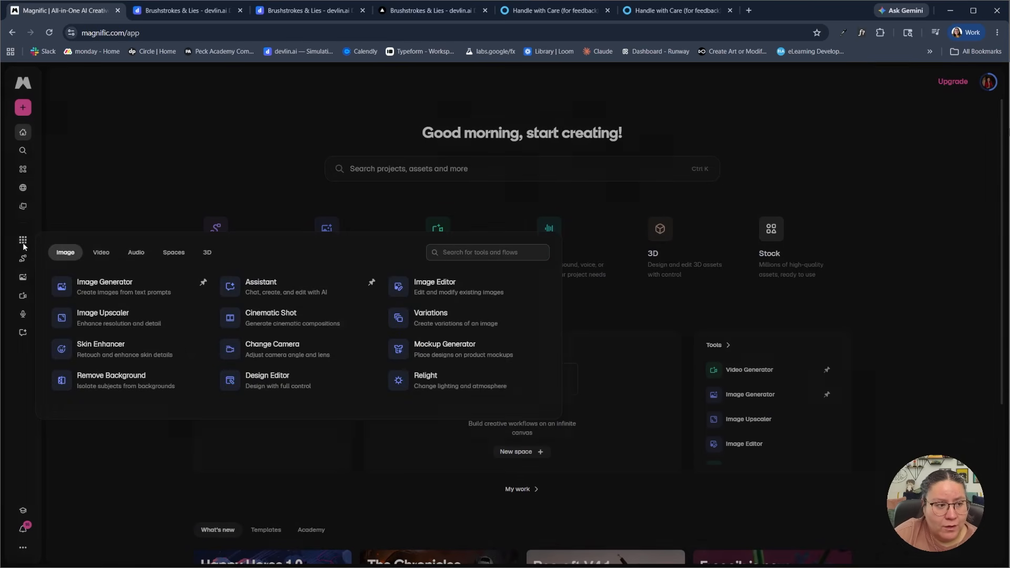
{"action": "left_click", "coordinate": [101, 253]}
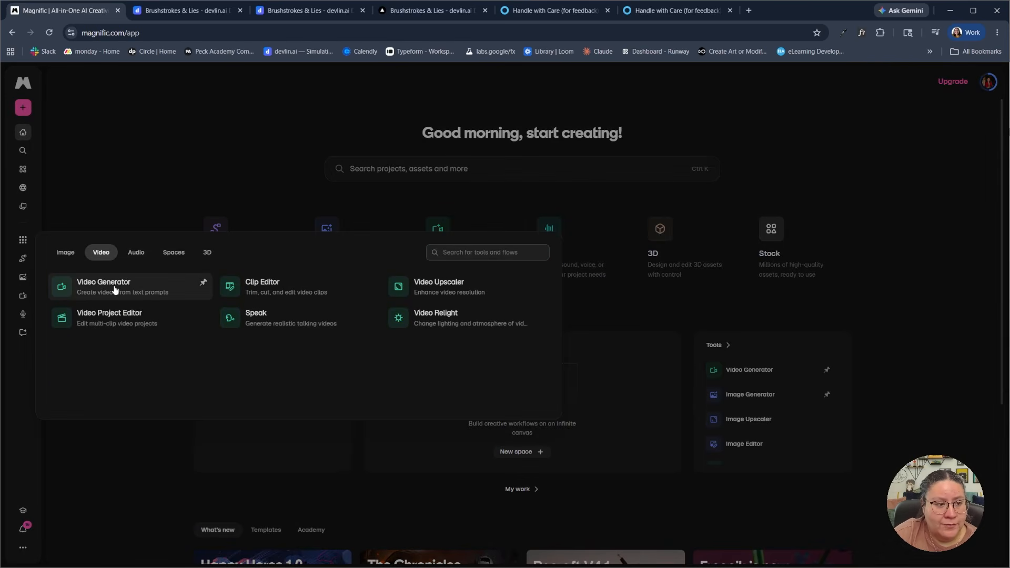
{"action": "left_click", "coordinate": [115, 289]}
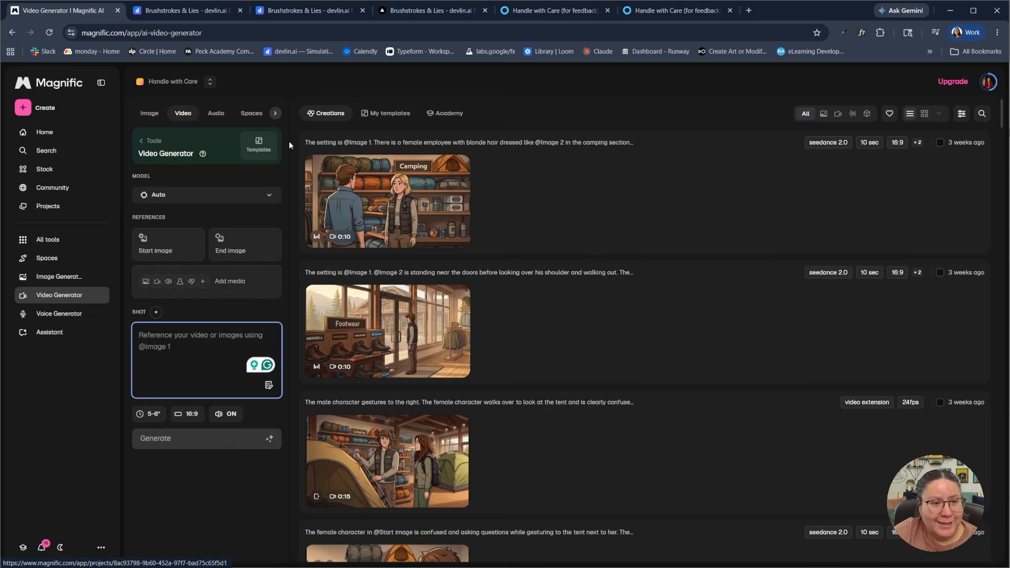
Switch the active project from Handle with Care to the Personal project and collapse the navigation sidebar
{"action": "left_click", "coordinate": [211, 83]}
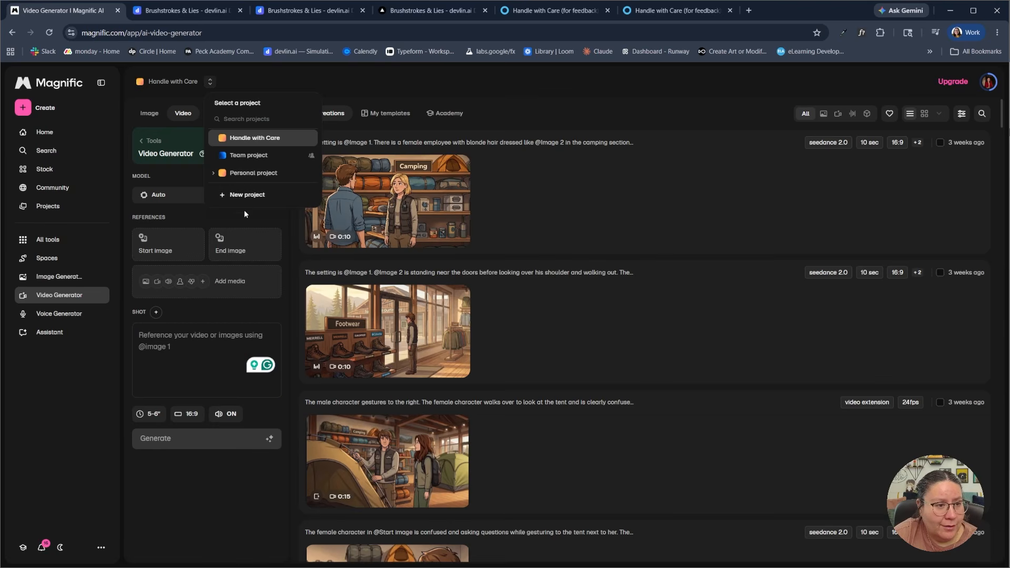
{"action": "left_click", "coordinate": [247, 174]}
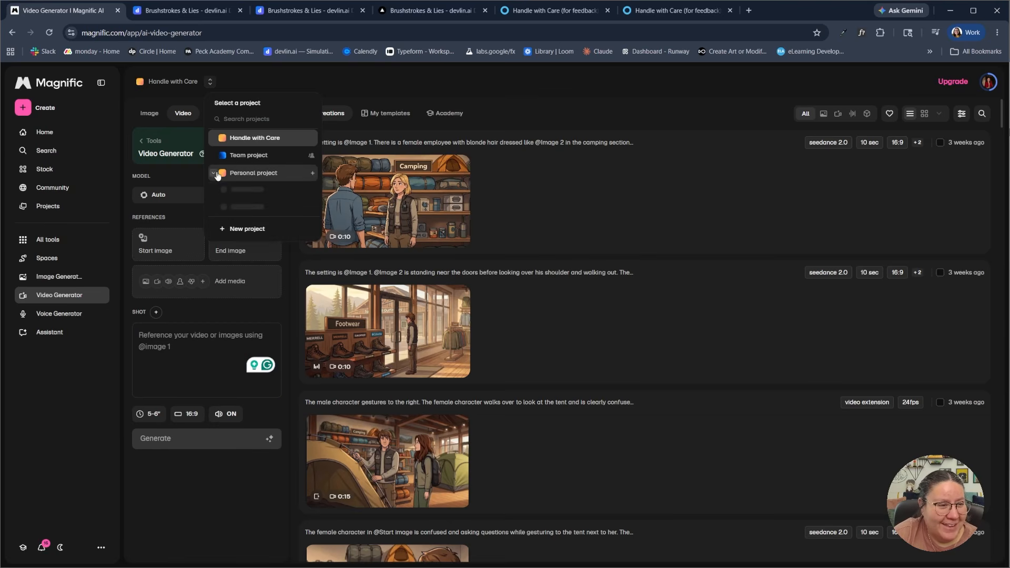
{"action": "left_click", "coordinate": [257, 176]}
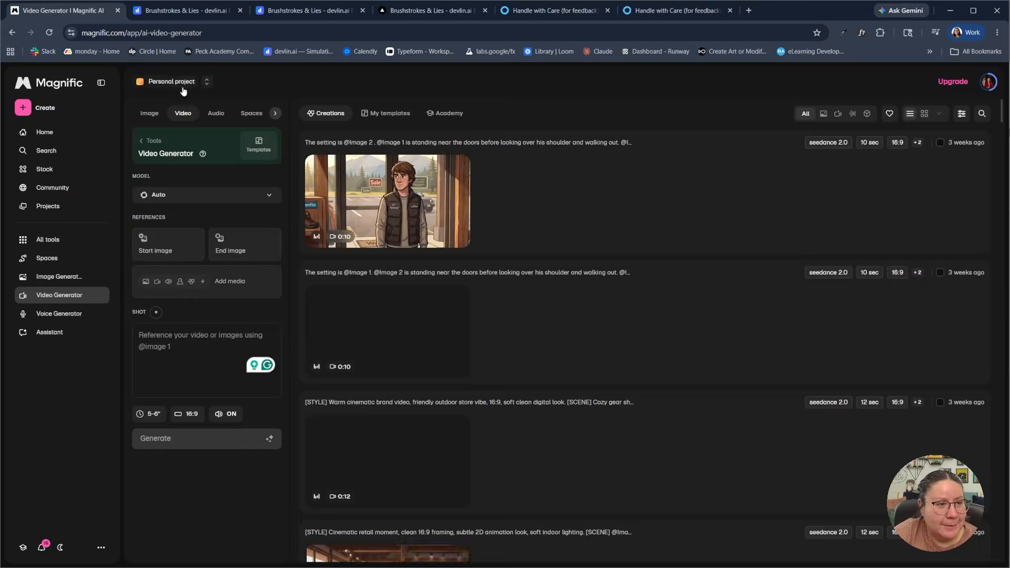
{"action": "left_click", "coordinate": [206, 82]}
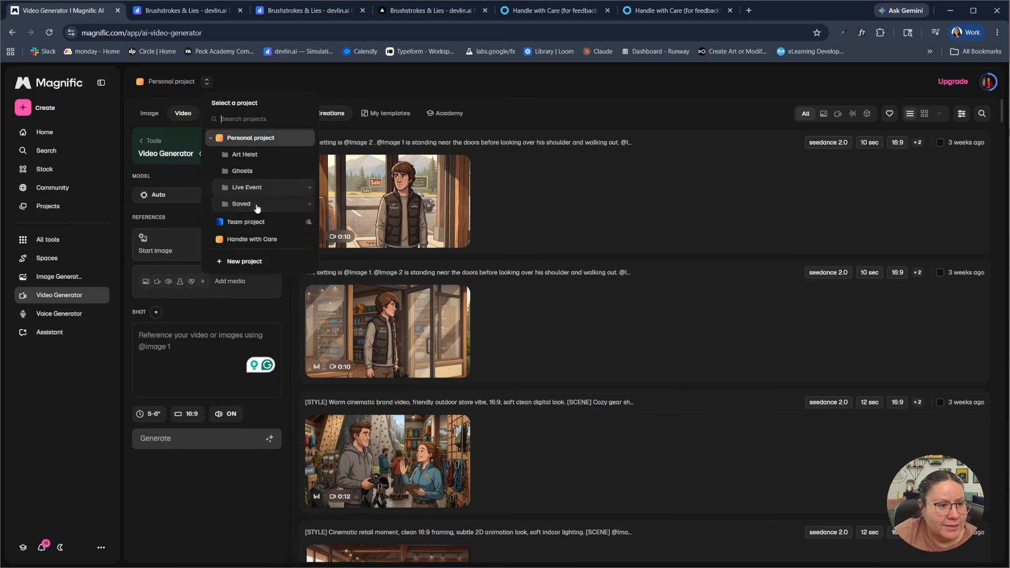
{"action": "left_click", "coordinate": [293, 72]}
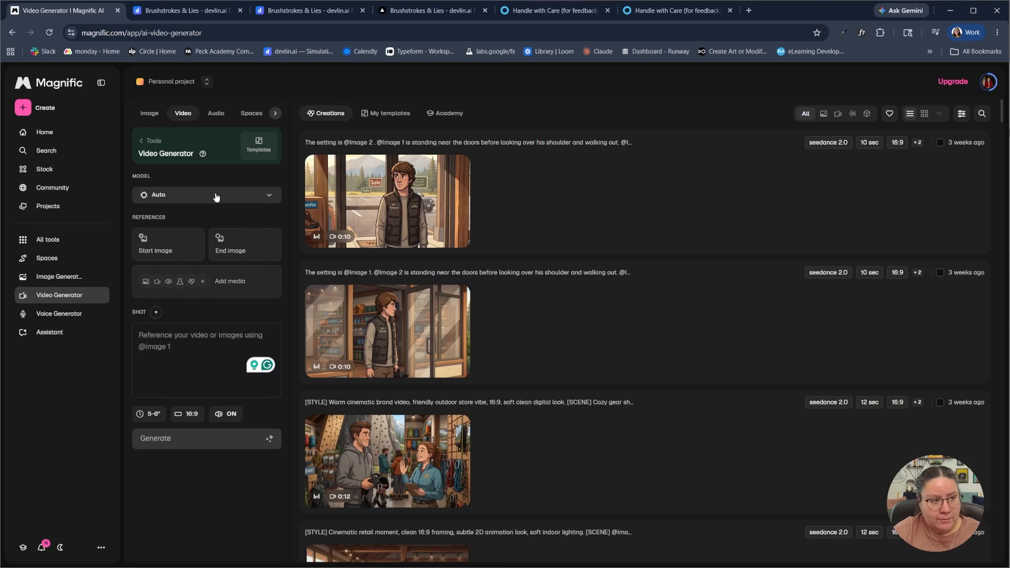
{"action": "left_click", "coordinate": [101, 84]}
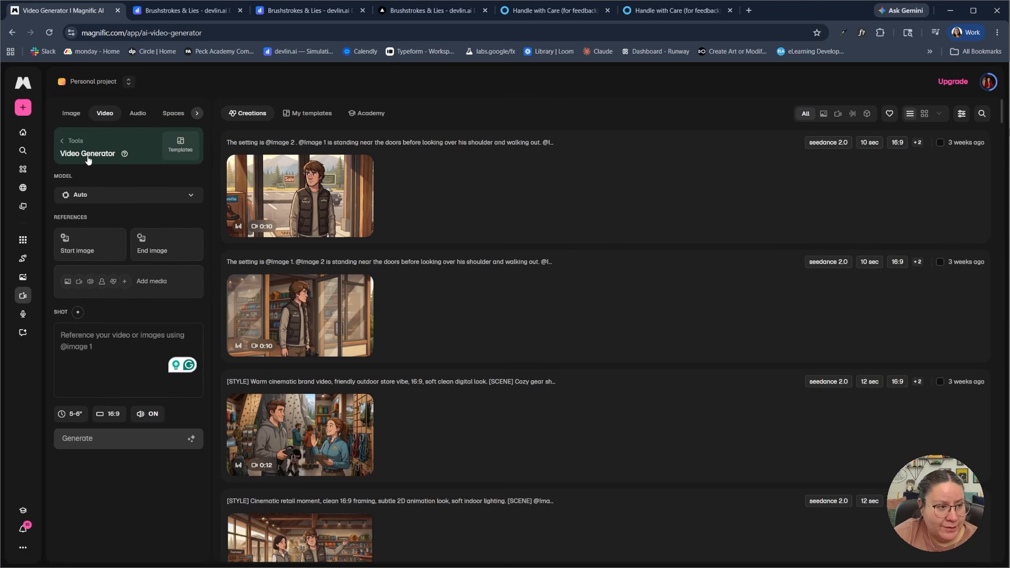
Look through the available video models and the reference media history without choosing anything
{"action": "left_click", "coordinate": [157, 203]}
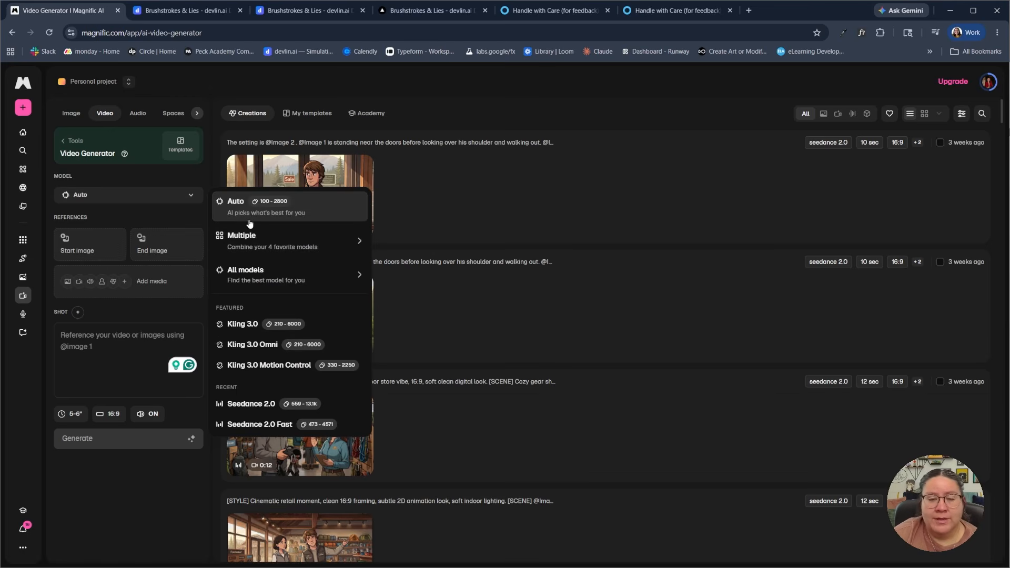
{"action": "left_click", "coordinate": [195, 218]}
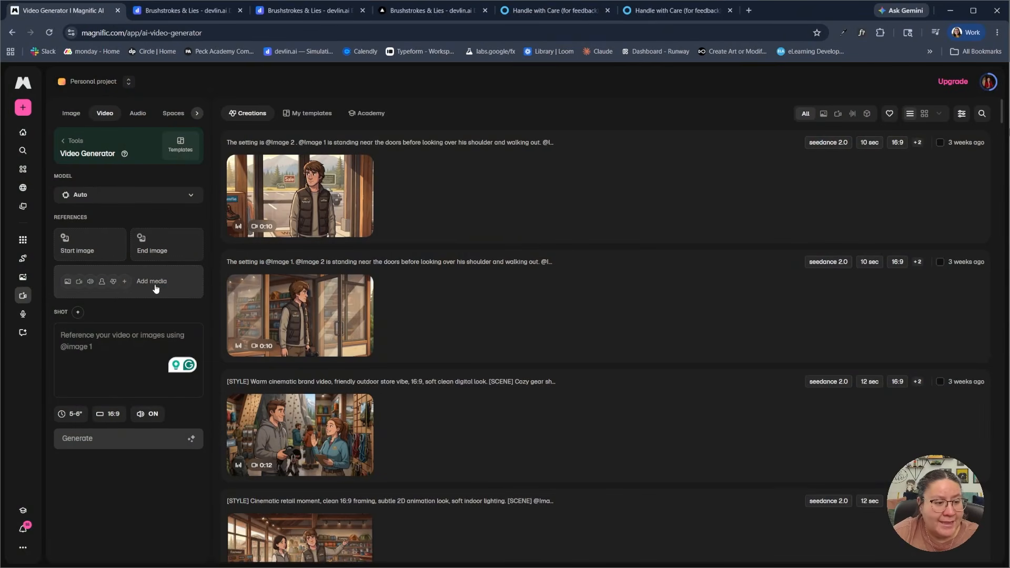
{"action": "left_click", "coordinate": [77, 284]}
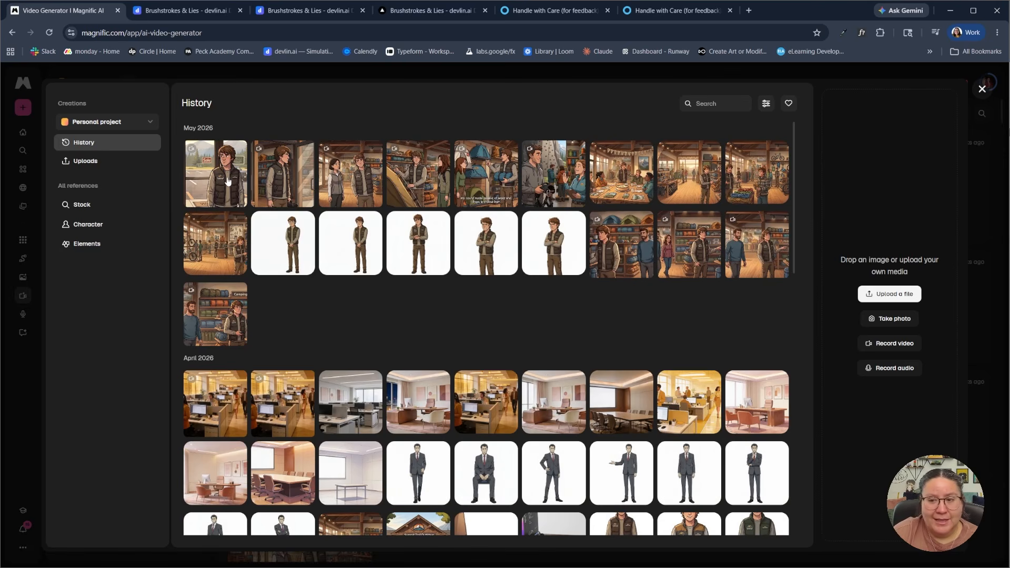
{"action": "left_click", "coordinate": [982, 89]}
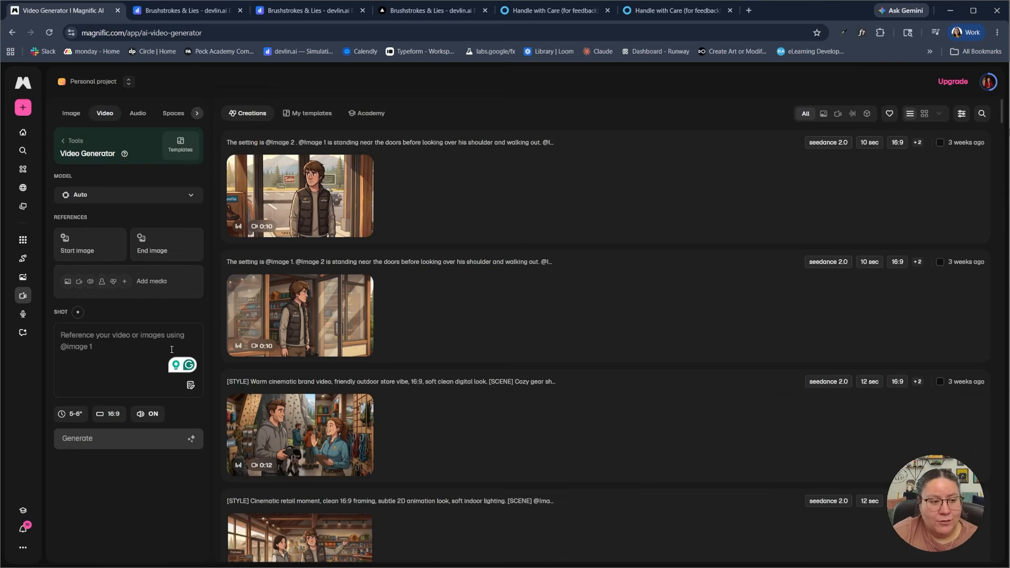
View the expanded prompt editor for the empty shot description and close it
{"action": "left_click", "coordinate": [126, 345]}
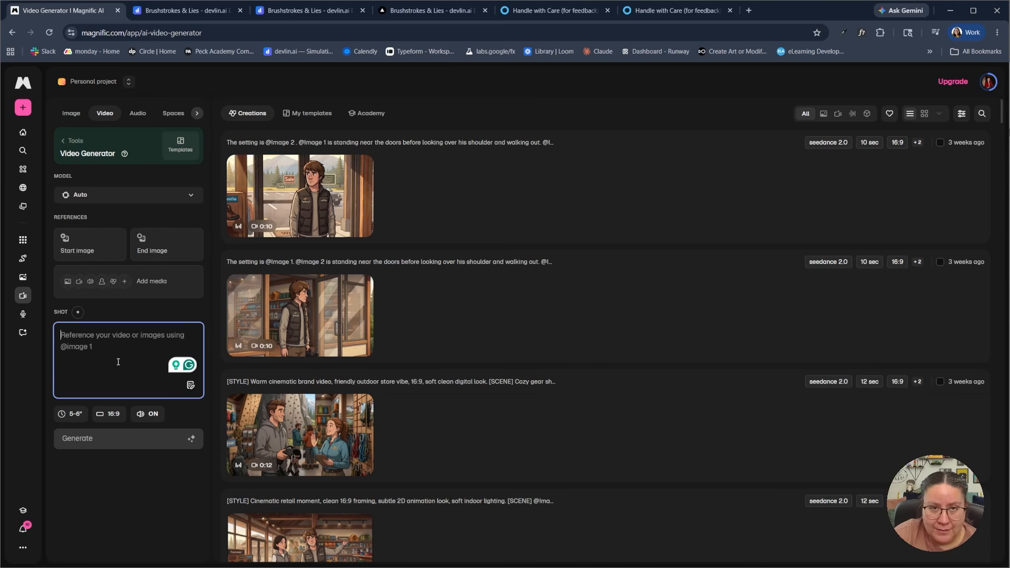
{"action": "left_click", "coordinate": [190, 385]}
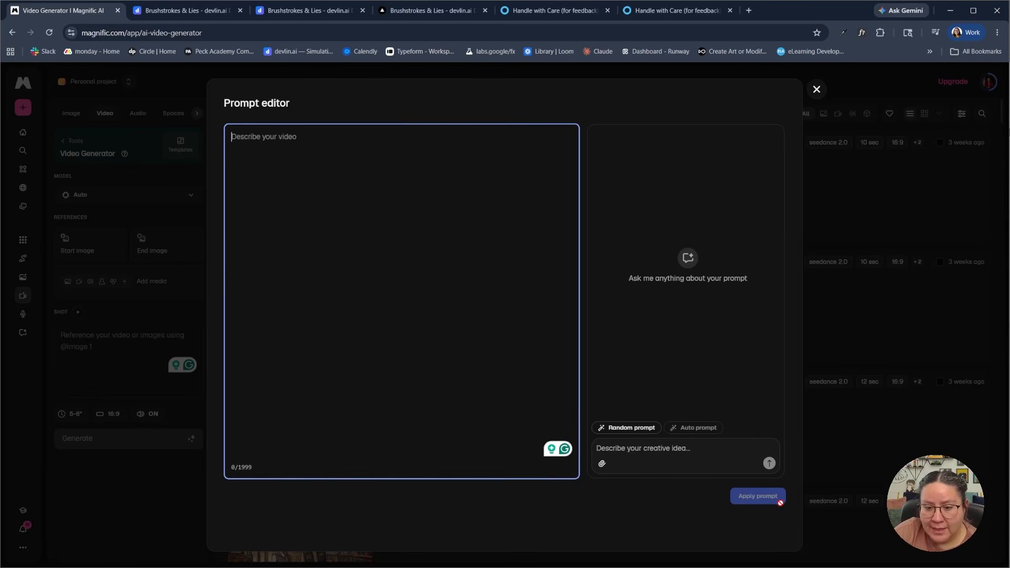
{"action": "left_click", "coordinate": [817, 89]}
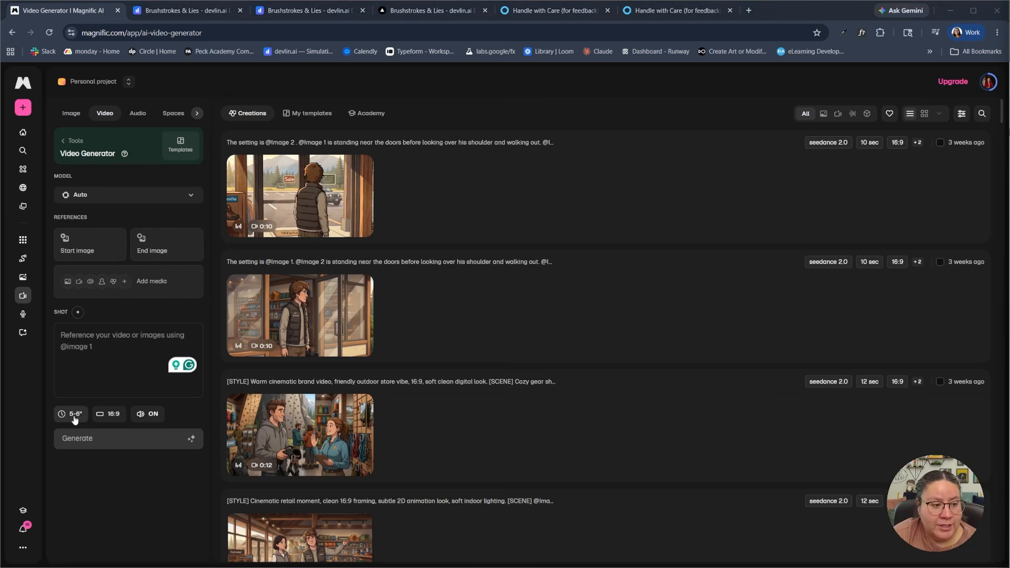
Turn the video's sound effect off and view the duration options, keeping the length at 5-6 seconds
{"action": "left_click", "coordinate": [150, 415]}
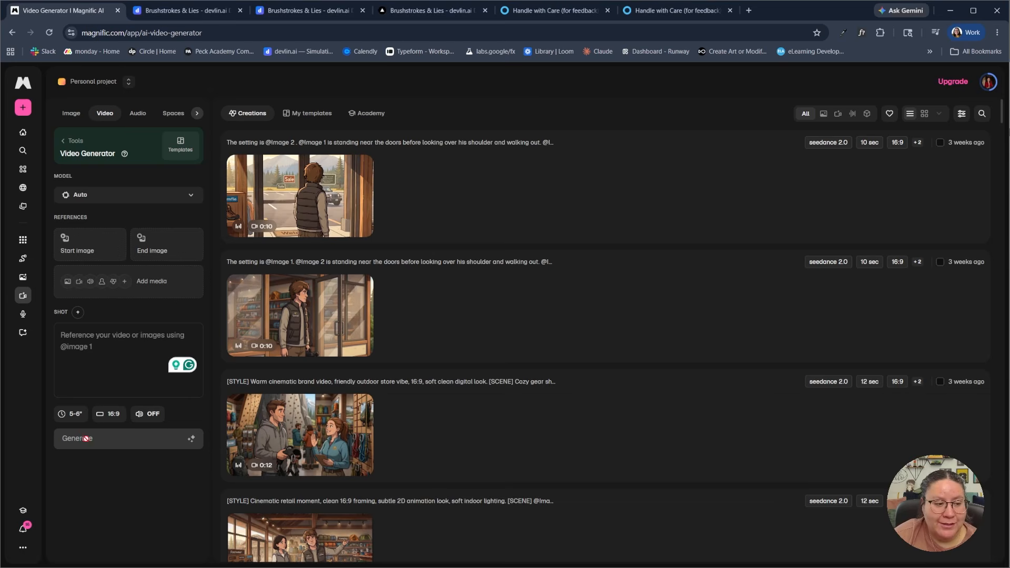
{"action": "left_click", "coordinate": [73, 415]}
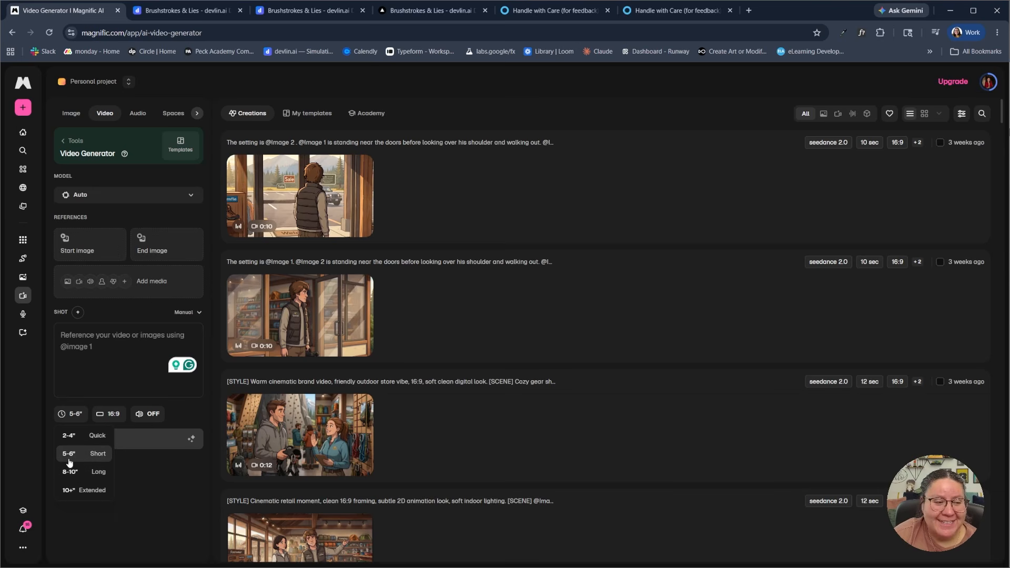
{"action": "left_click", "coordinate": [120, 477]}
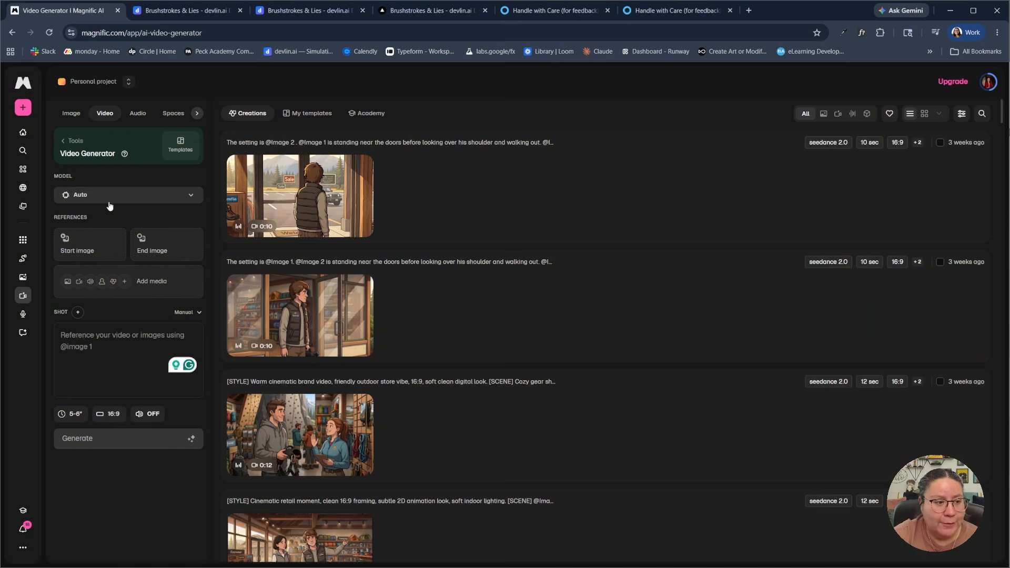
Enter a shot prompt for a comic book illustration: business-casual female hotel attendant behind desk with computer, facing camera, nodding and gesturing, empty lobby, nighttime
{"action": "left_click", "coordinate": [95, 342]}
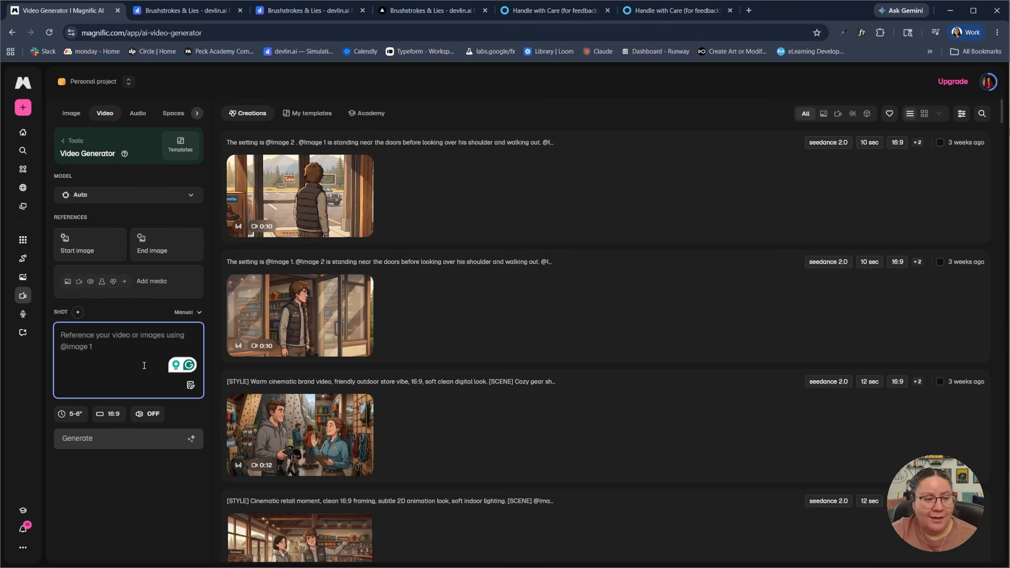
{"action": "type", "text": "The style is a comic book illustration. The character is a female front desk attendant at a hotel. She is wearing a business casual outfit and standing behind the desk with a computer just off to the side of her. She is looking directly at the camera. In the shot, we want to see the attendant, the desk, the computer, and an empty lobby. The attendant is nodding and gesturing. It's nighttime."}
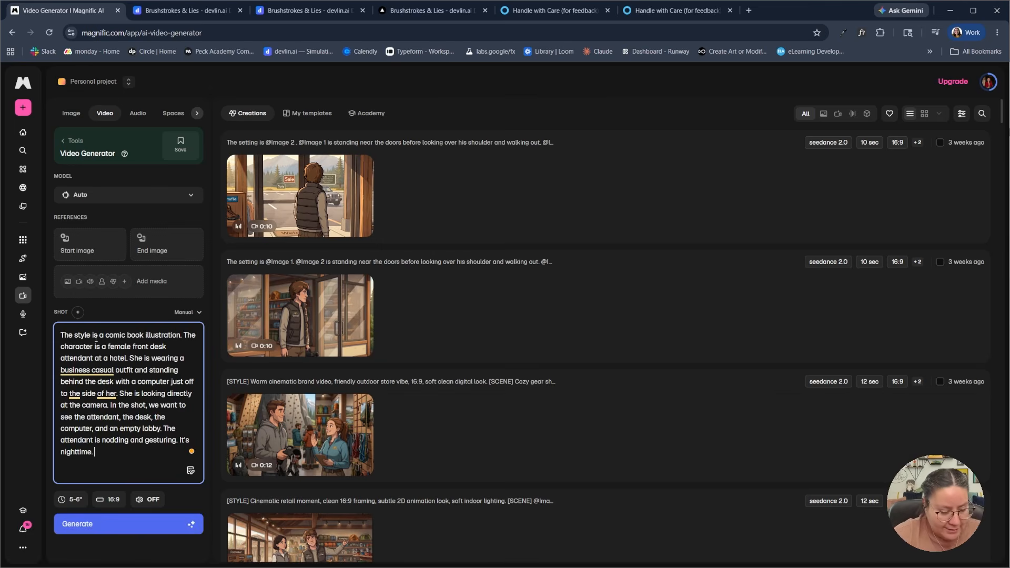
{"action": "key", "text": "ctrl+plus"}
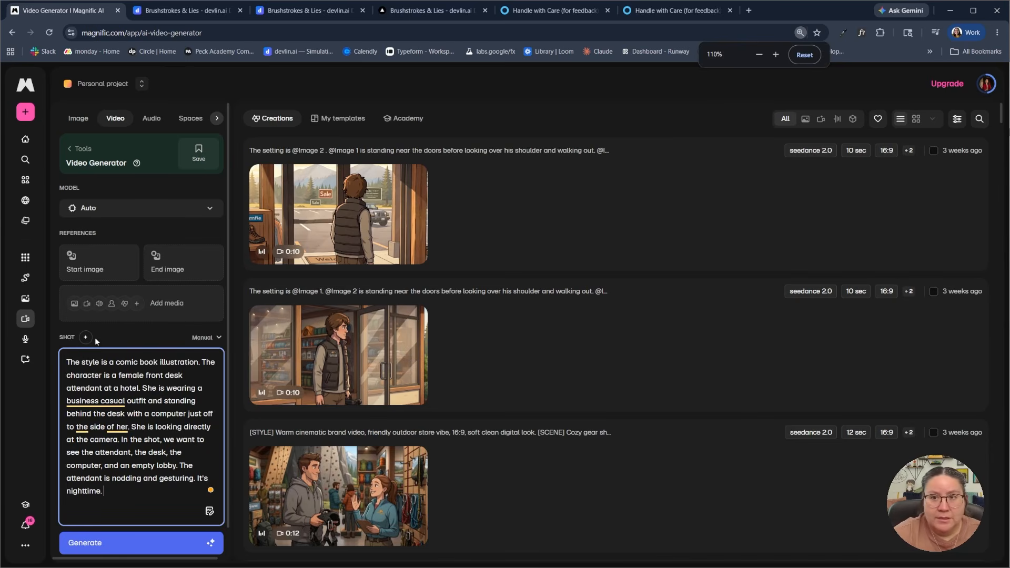
{"action": "key", "text": "ctrl+plus"}
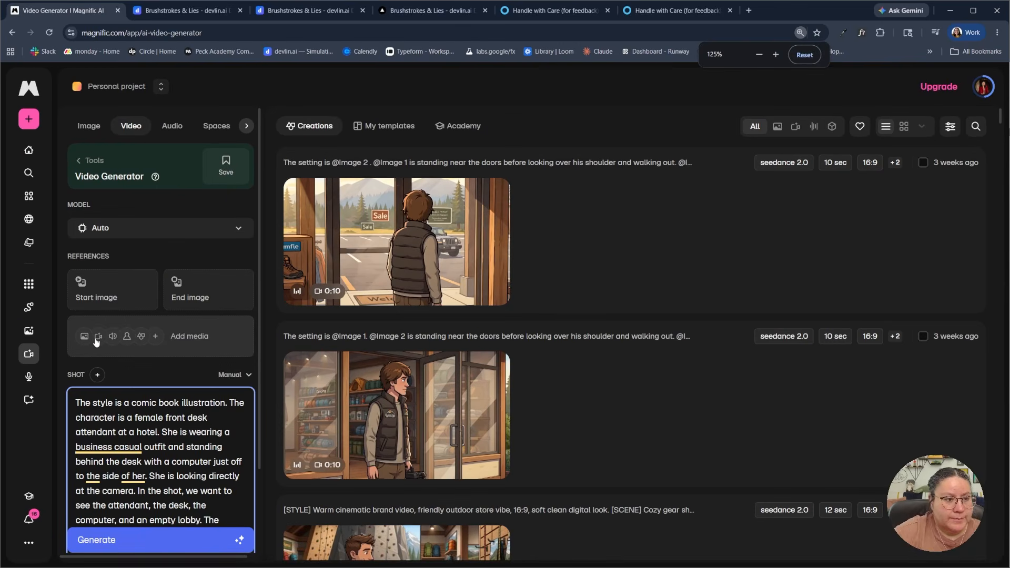
Review the hotel attendant prompt in the expanded prompt editor, close it without applying changes, and generate the video
{"action": "scroll", "coordinate": [96, 342], "scroll_direction": "down", "scroll_amount": 2}
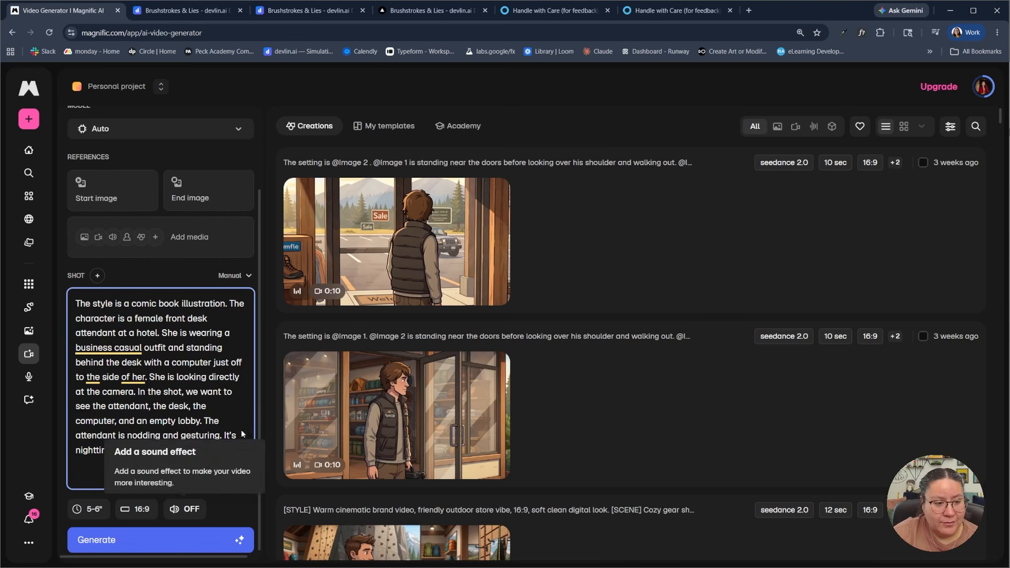
{"action": "left_click", "coordinate": [244, 467]}
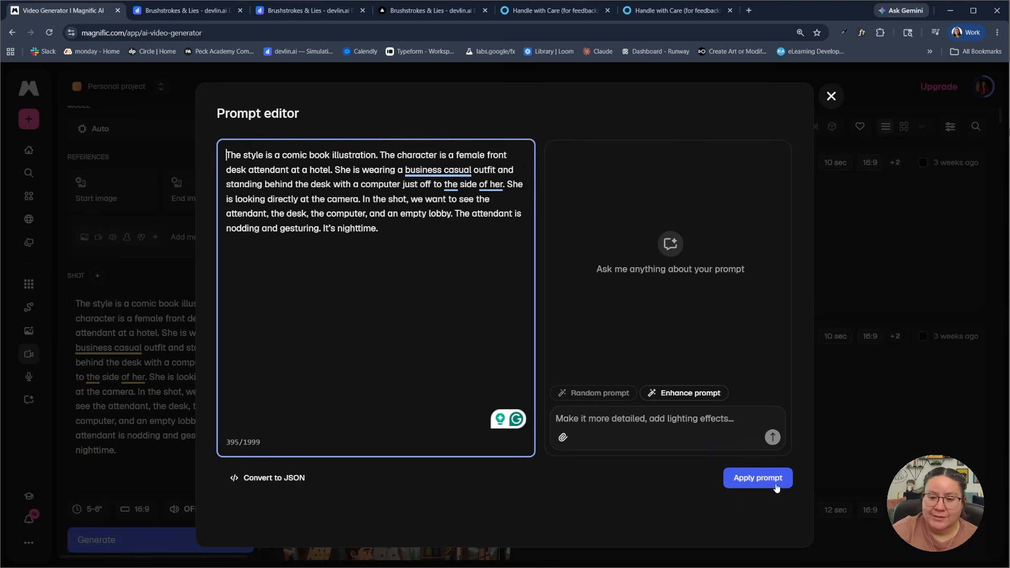
{"action": "left_click", "coordinate": [826, 104]}
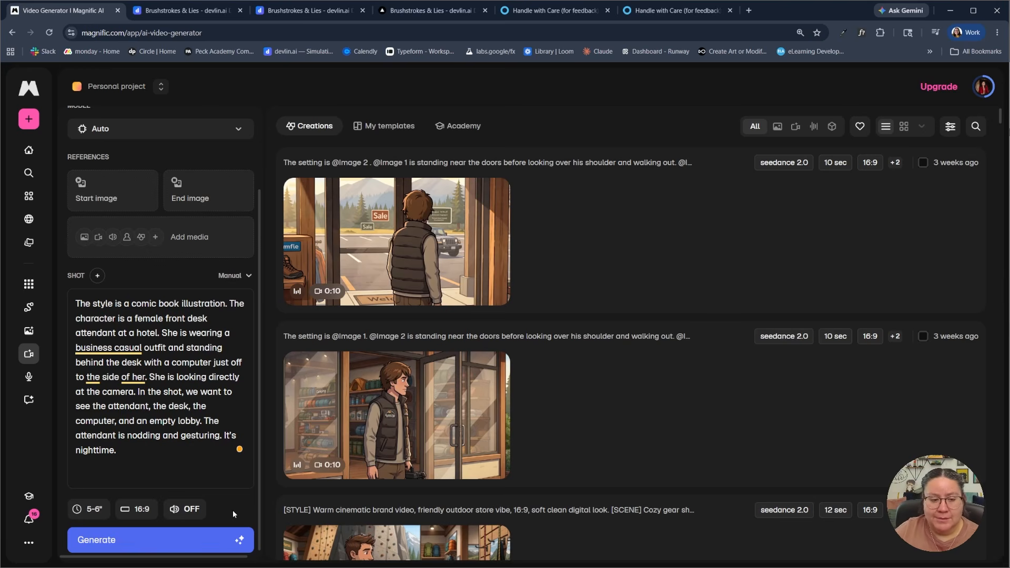
{"action": "left_click", "coordinate": [182, 540]}
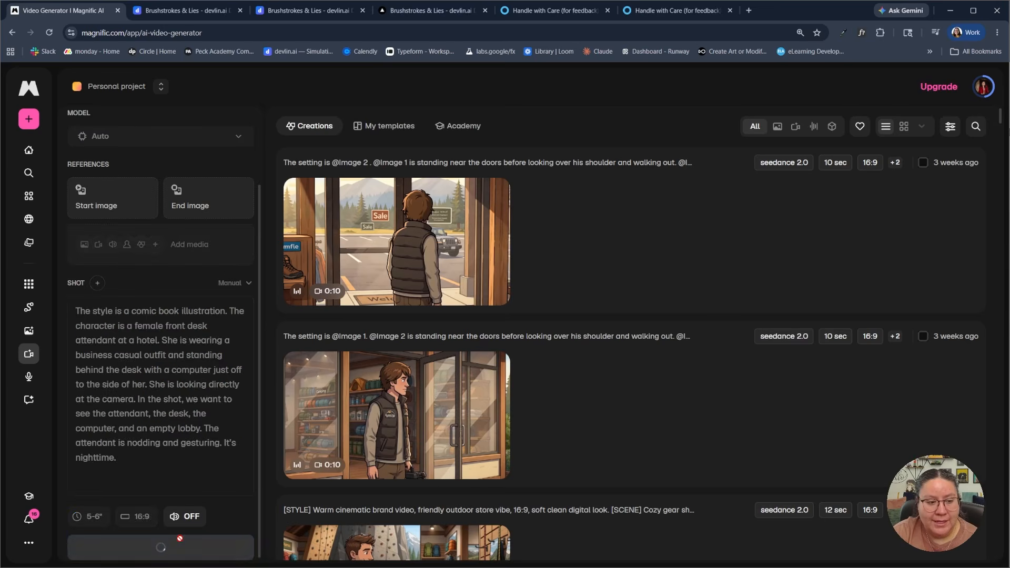
{"action": "mouse_move", "coordinate": [237, 550]}
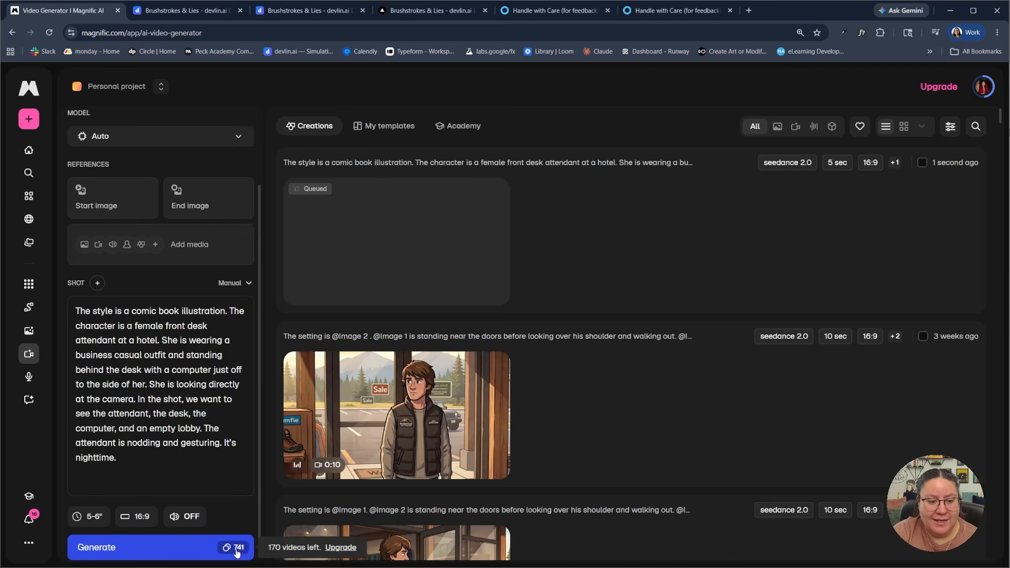
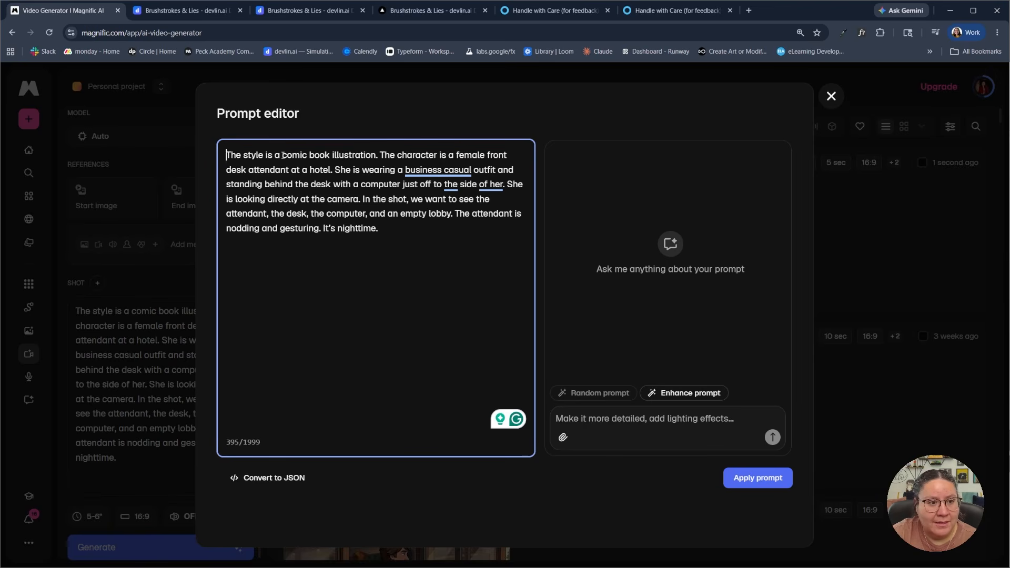
Review the "comic book illustration" style wording in the expanded prompt editor and close the editor without applying changes
{"action": "left_click_drag", "start_coordinate": [282, 155], "coordinate": [377, 155]}
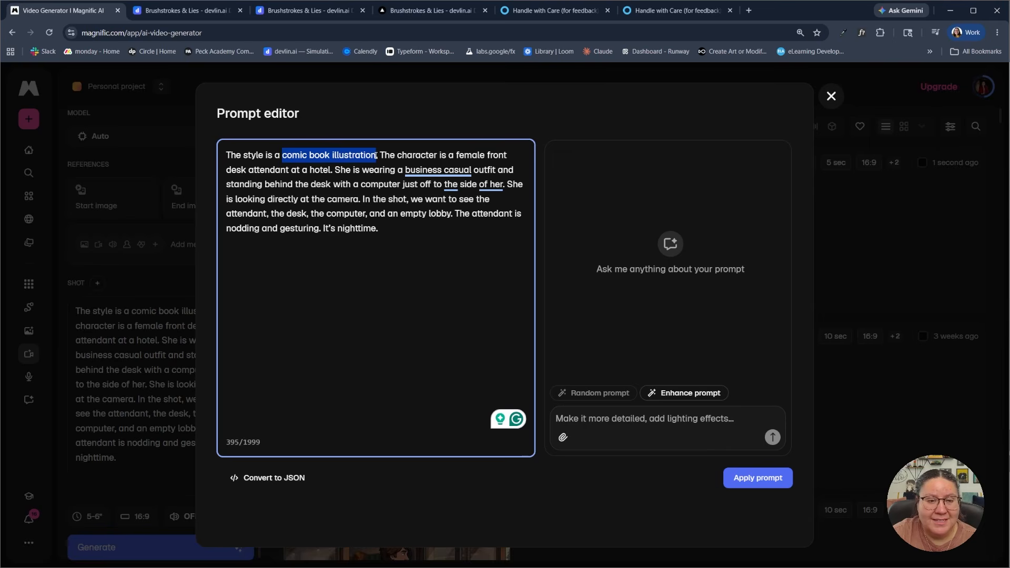
{"action": "left_click", "coordinate": [381, 265]}
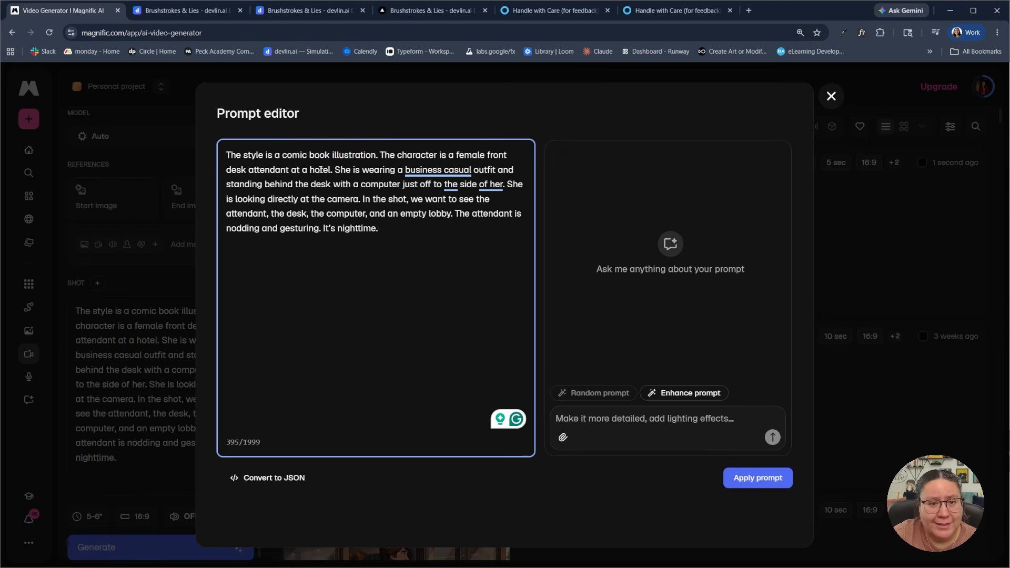
{"action": "left_click", "coordinate": [830, 98]}
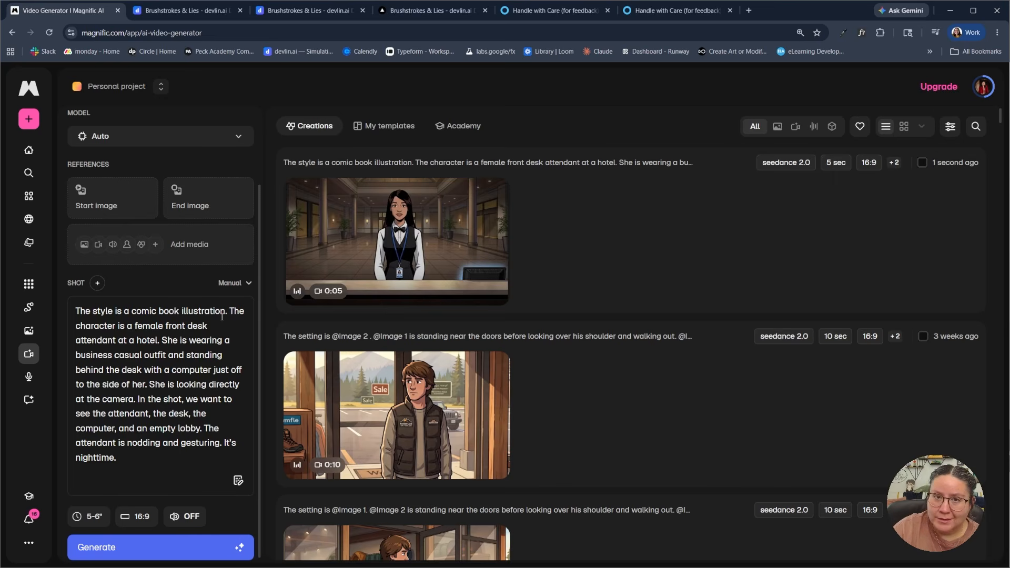
View the available video generation models and close the list, keeping the model on Auto
{"action": "mouse_move", "coordinate": [706, 165]}
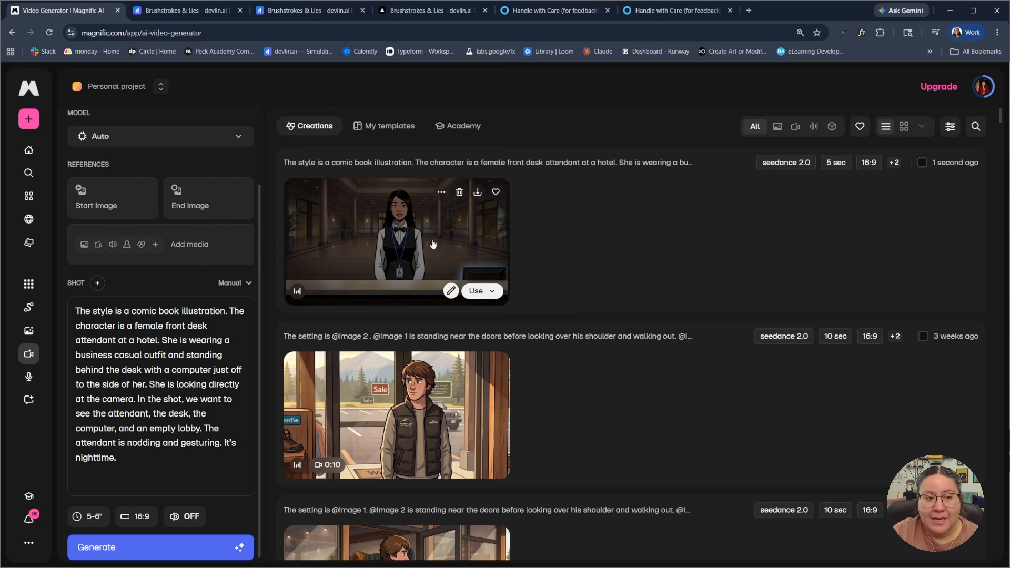
{"action": "scroll", "coordinate": [152, 253], "scroll_direction": "up", "scroll_amount": 1}
{"action": "scroll", "coordinate": [152, 252], "scroll_direction": "up", "scroll_amount": 3}
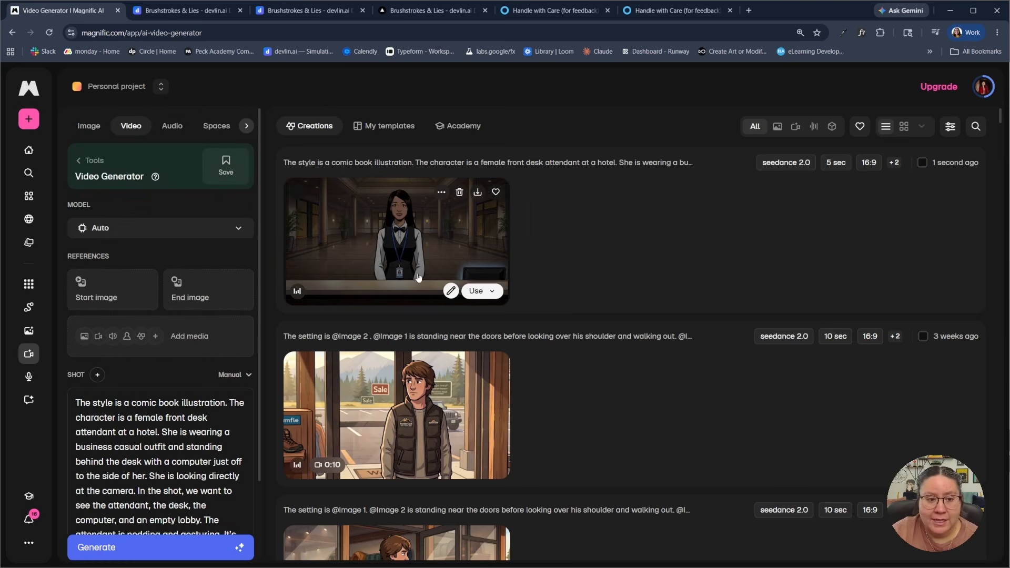
{"action": "left_click", "coordinate": [238, 230]}
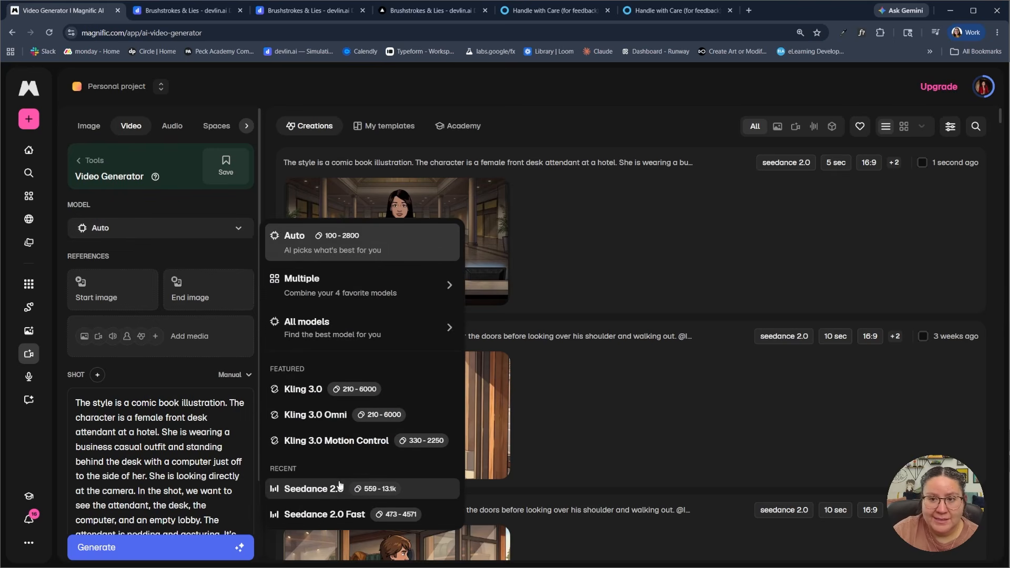
{"action": "left_click", "coordinate": [775, 242]}
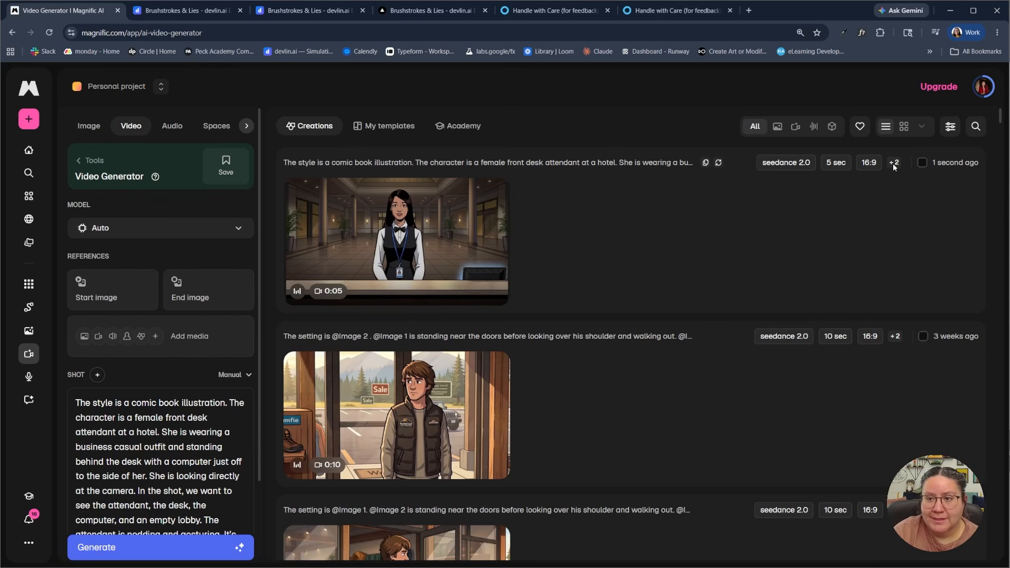
Open the newly generated hotel attendant video, watch it with its details, and close it
{"action": "scroll", "coordinate": [160, 347], "scroll_direction": "down", "scroll_amount": 2}
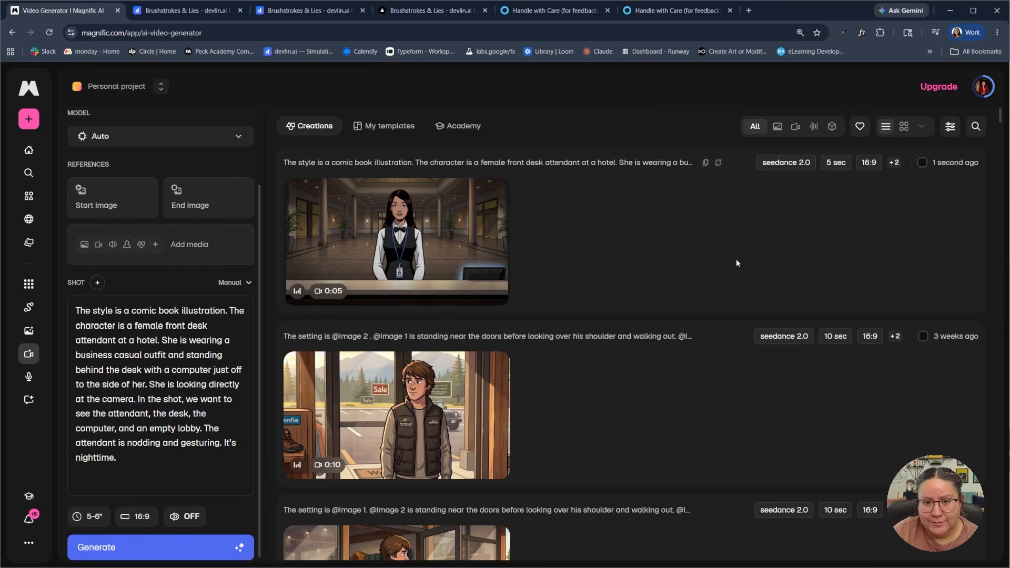
{"action": "left_click", "coordinate": [458, 247]}
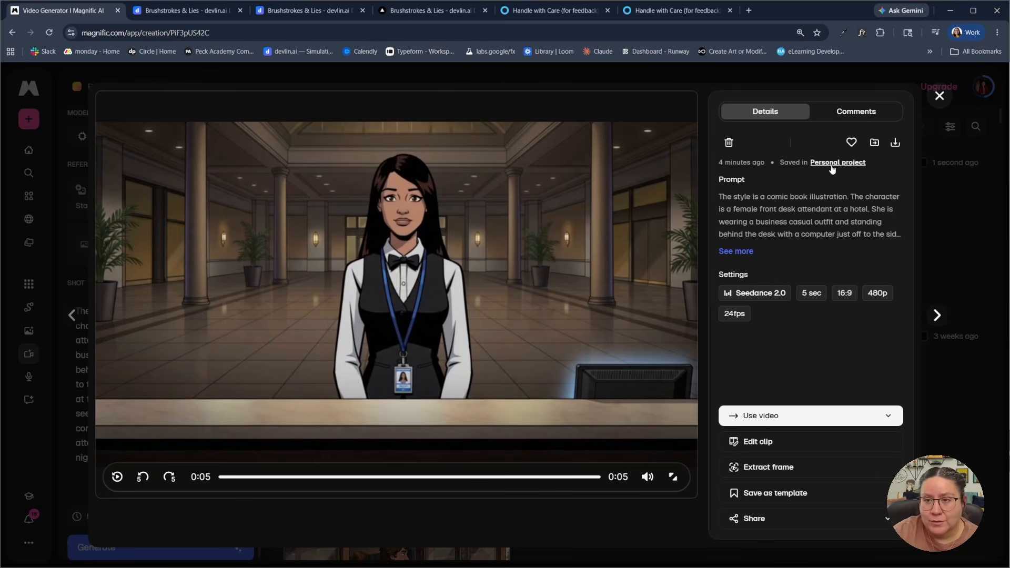
{"action": "left_click", "coordinate": [940, 96]}
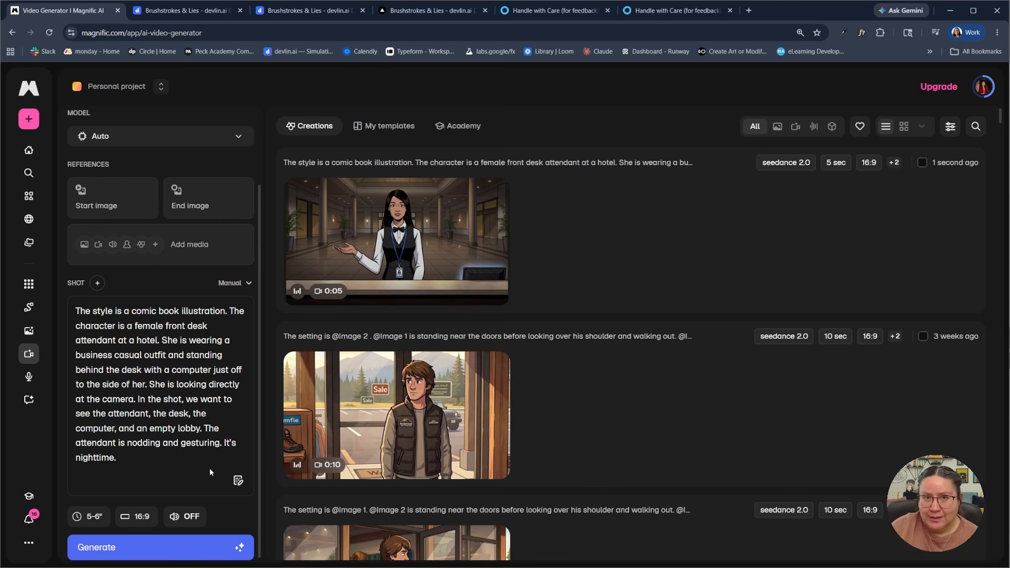
In the expanded prompt editor, ask the assistant: "I want the female character to be on the right side of the screen near the computer."
{"action": "left_click", "coordinate": [235, 481]}
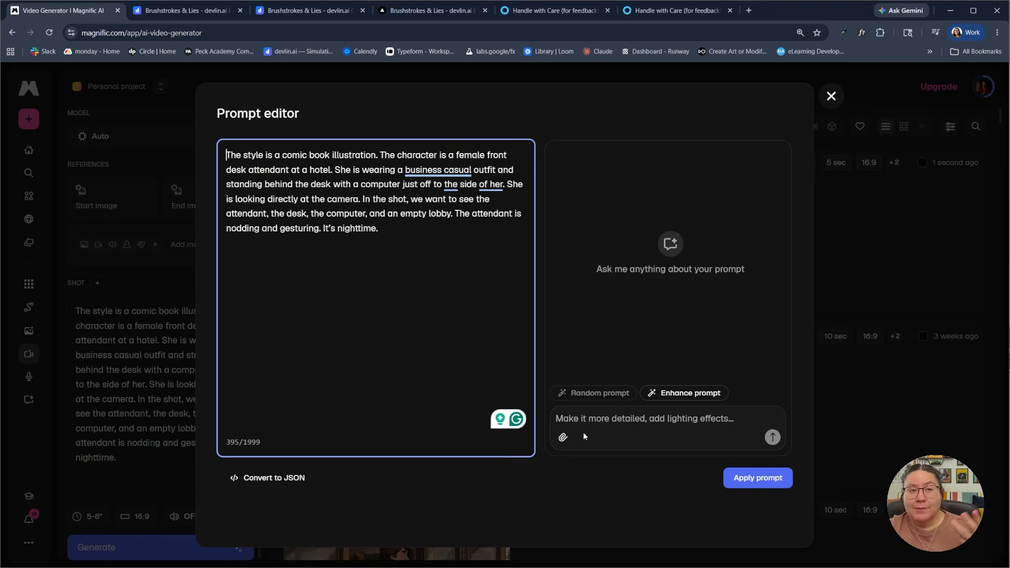
{"action": "left_click", "coordinate": [594, 423]}
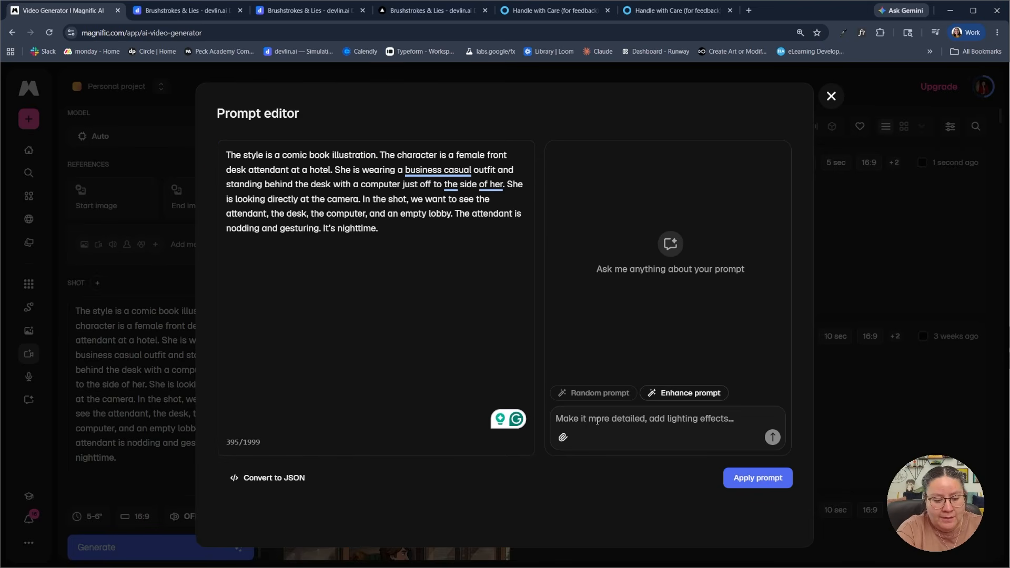
{"action": "type", "text": "I want the ch"}
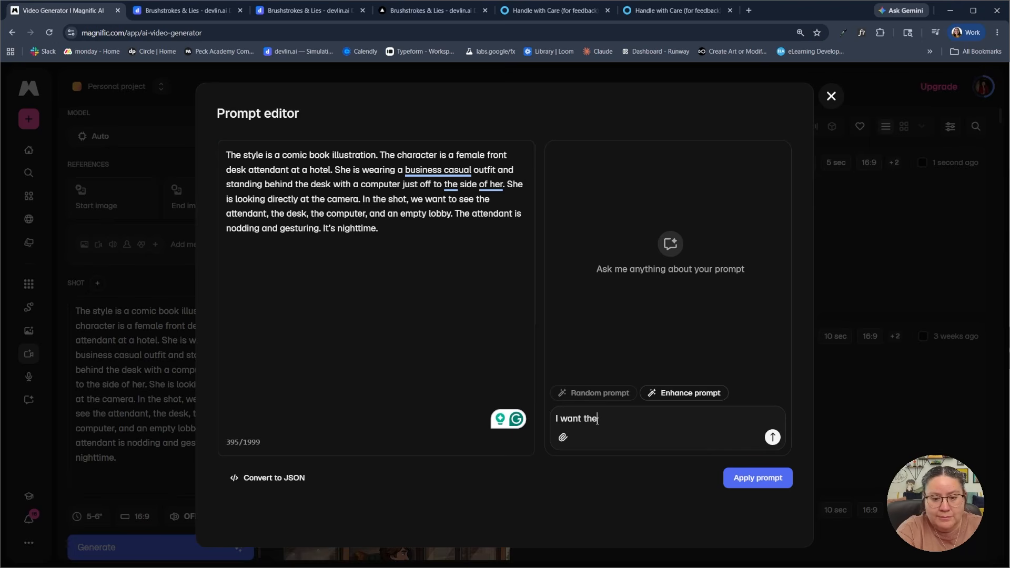
{"action": "key", "text": "BackSpace"}
{"action": "key", "text": "BackSpace"}
{"action": "type", "text": "femal"}
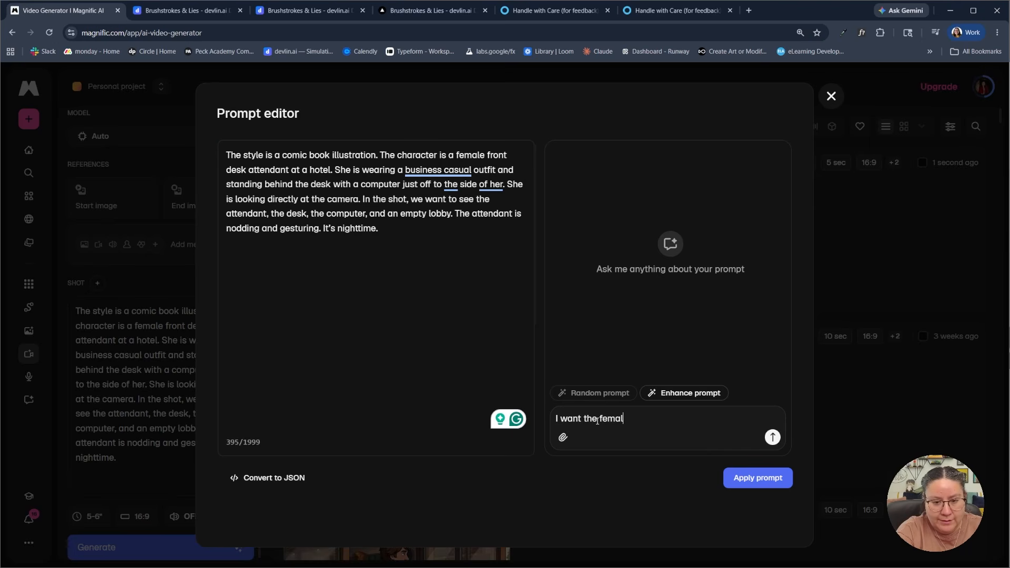
{"action": "type", "text": "e character to "}
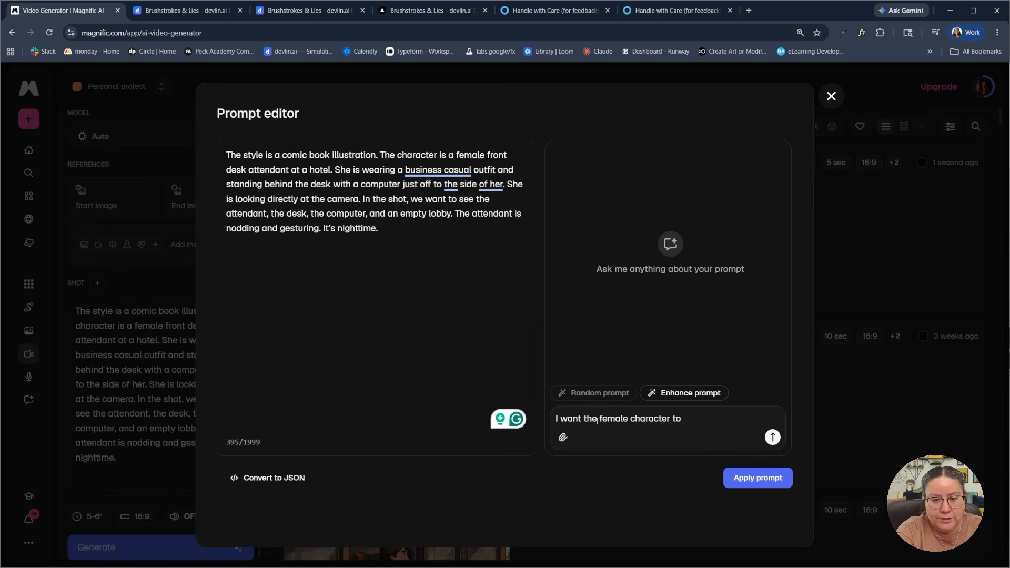
{"action": "type", "text": "be on the "}
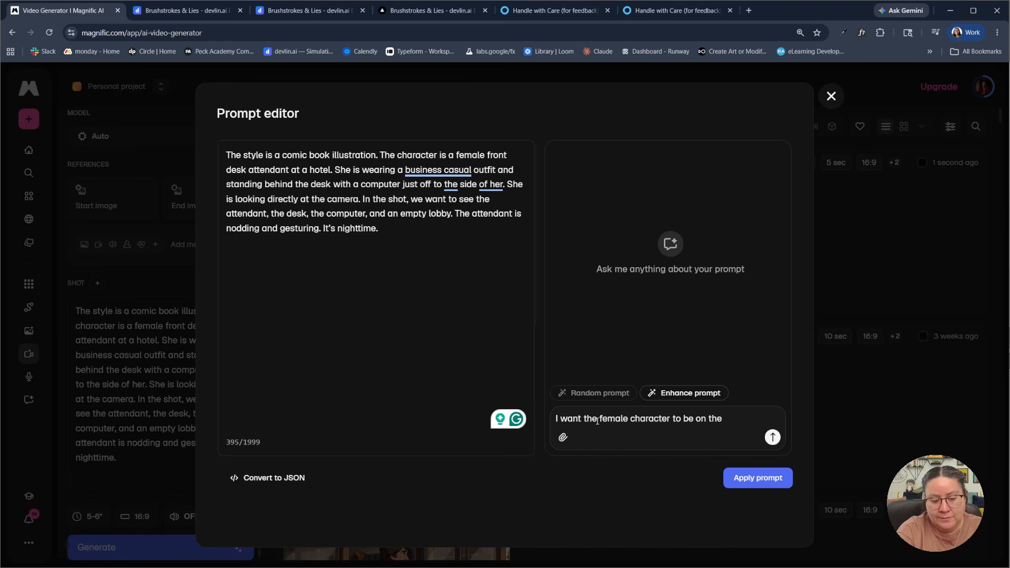
{"action": "type", "text": "right side "}
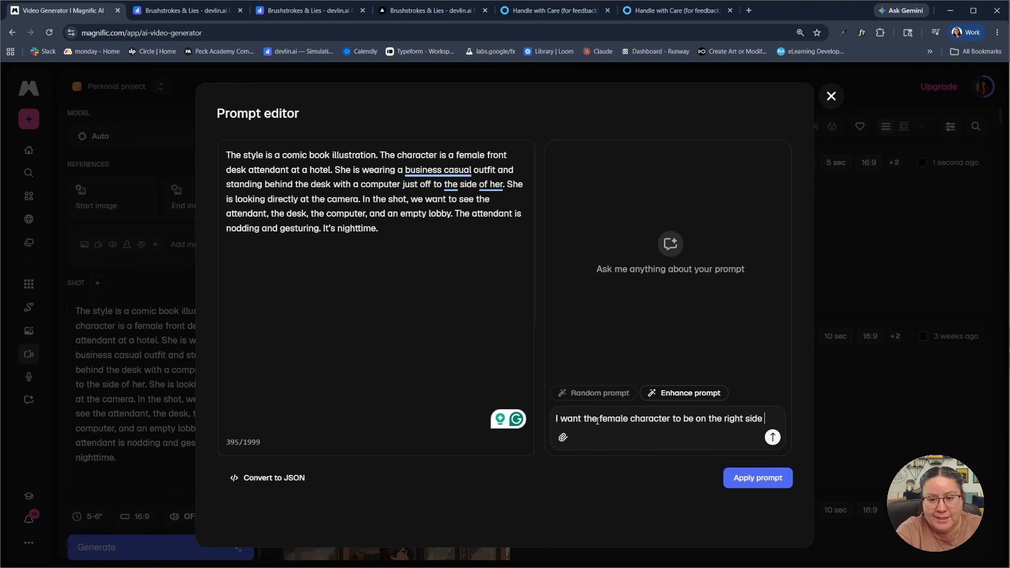
{"action": "type", "text": "of the screen"}
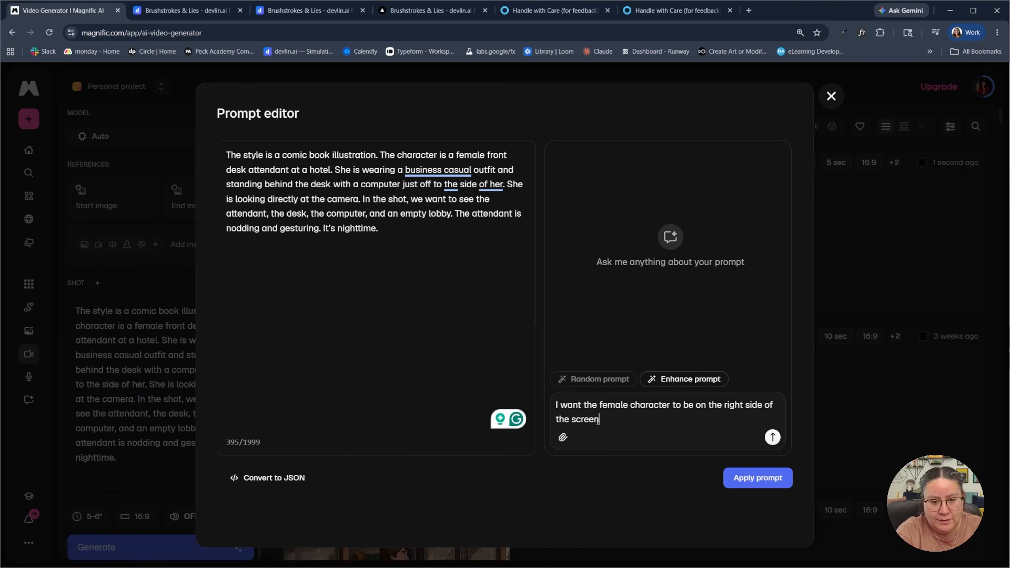
{"action": "type", "text": " near the comp"}
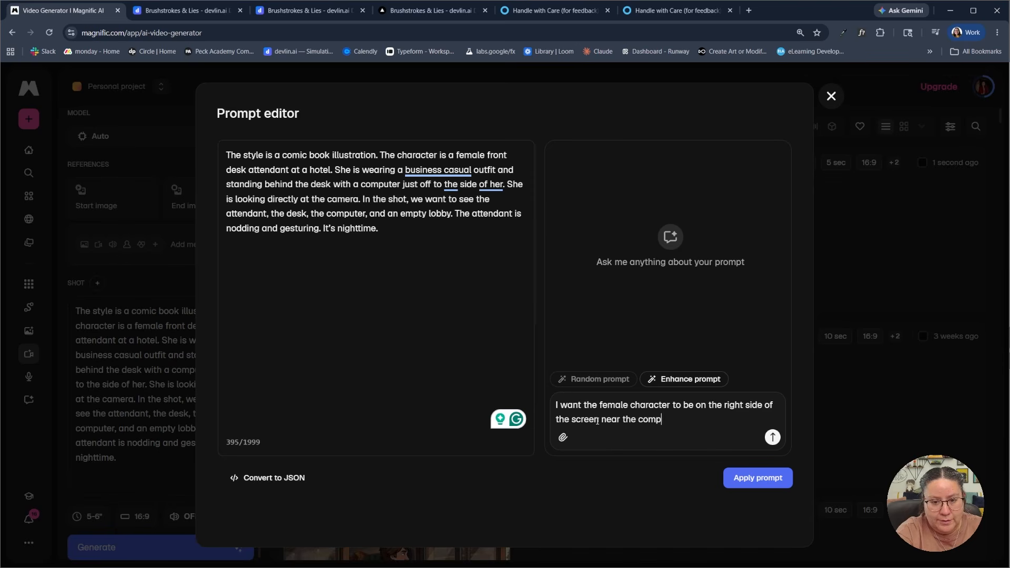
{"action": "type", "text": "uter."}
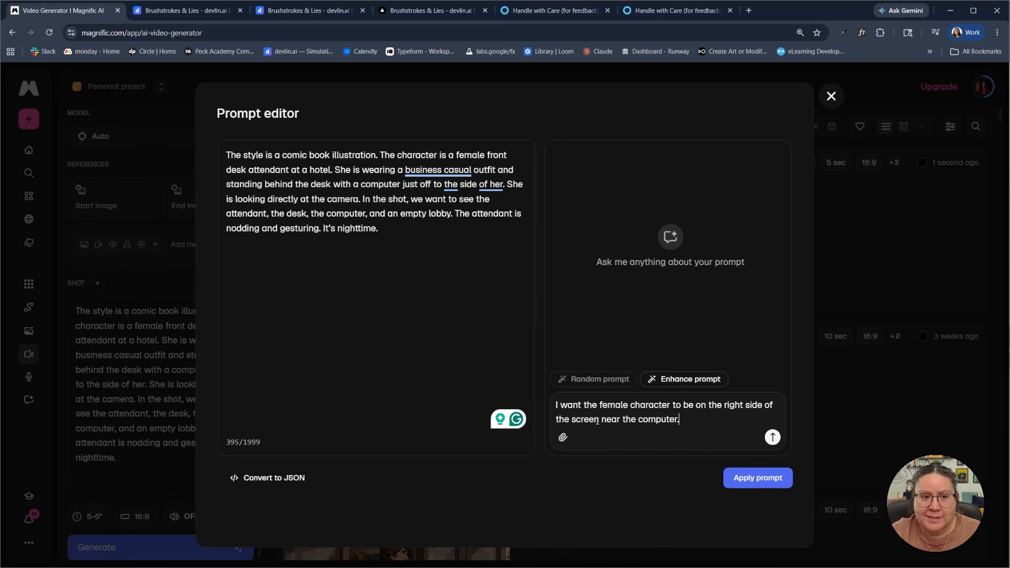
{"action": "left_click", "coordinate": [771, 437]}
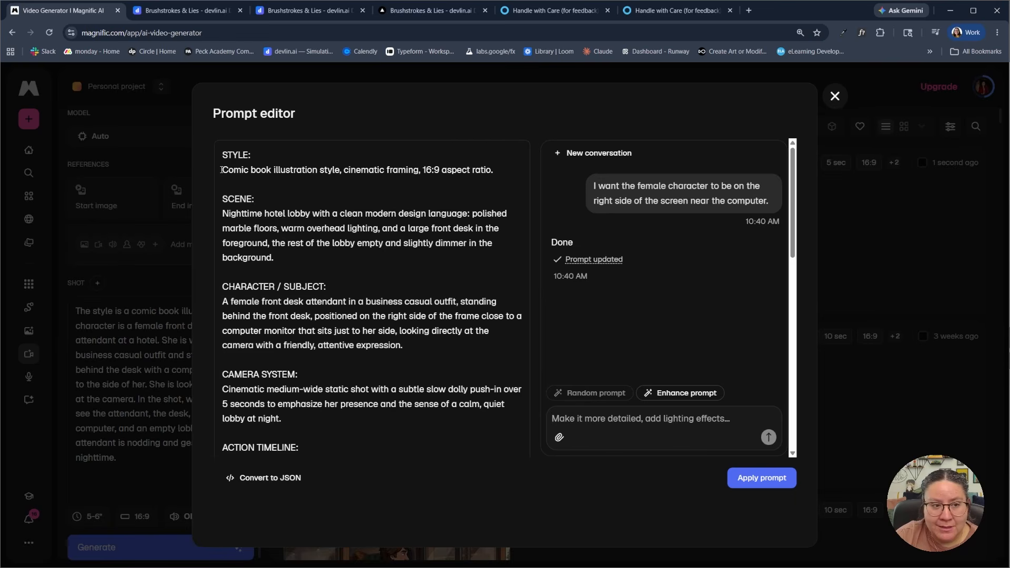
Review the style and scene sections of the rewritten prompt
{"action": "left_click_drag", "start_coordinate": [230, 170], "coordinate": [345, 171]}
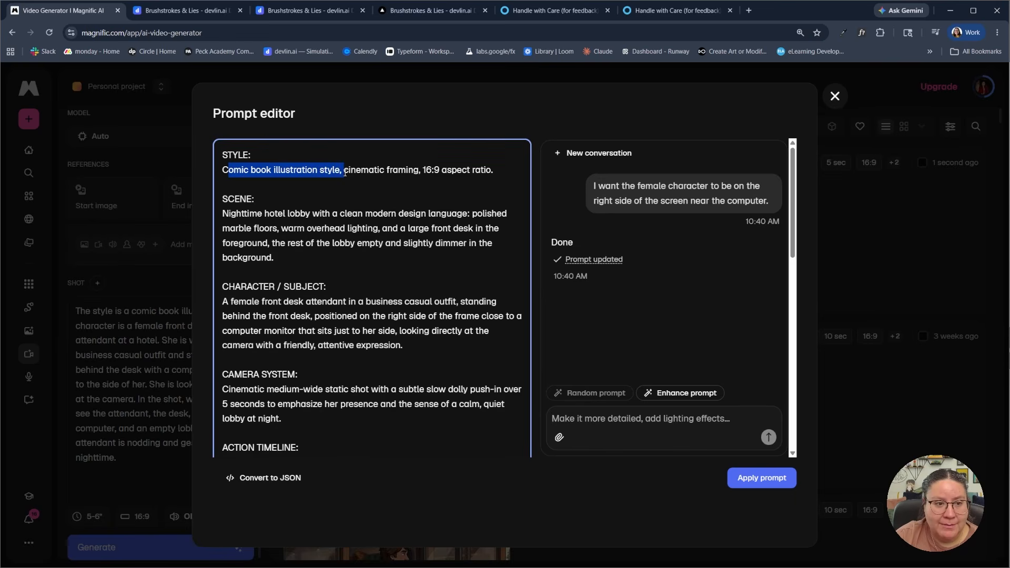
{"action": "left_click", "coordinate": [297, 170]}
{"action": "left_click", "coordinate": [378, 172]}
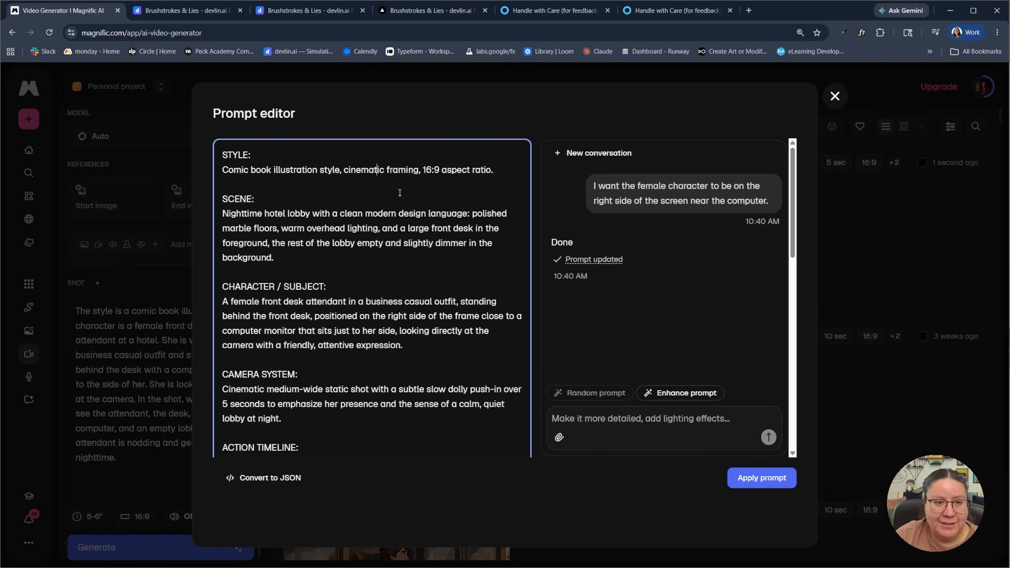
{"action": "left_click", "coordinate": [400, 192]}
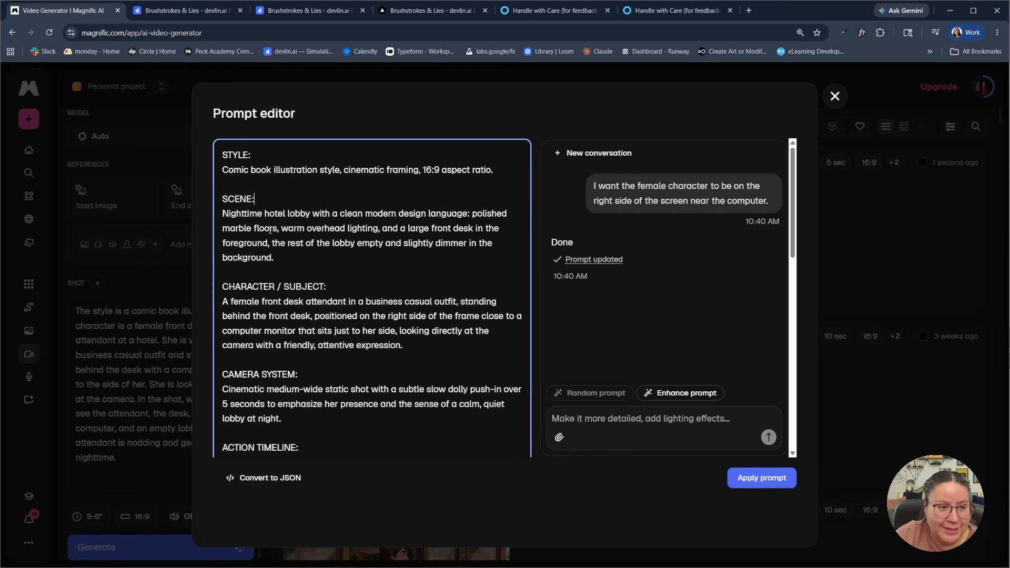
{"action": "left_click_drag", "start_coordinate": [243, 214], "coordinate": [263, 213]}
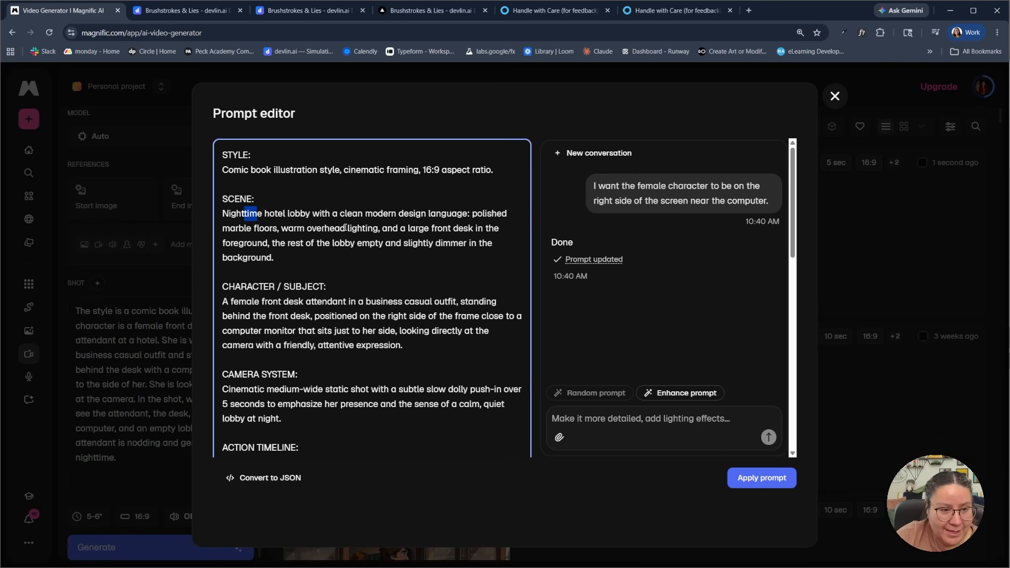
{"action": "left_click", "coordinate": [374, 215]}
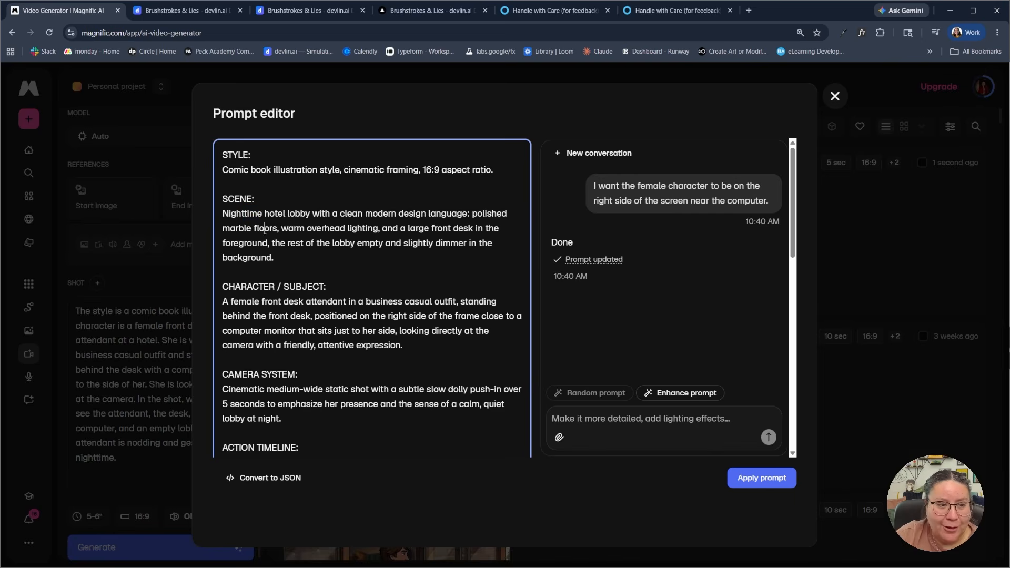
{"action": "left_click", "coordinate": [305, 260]}
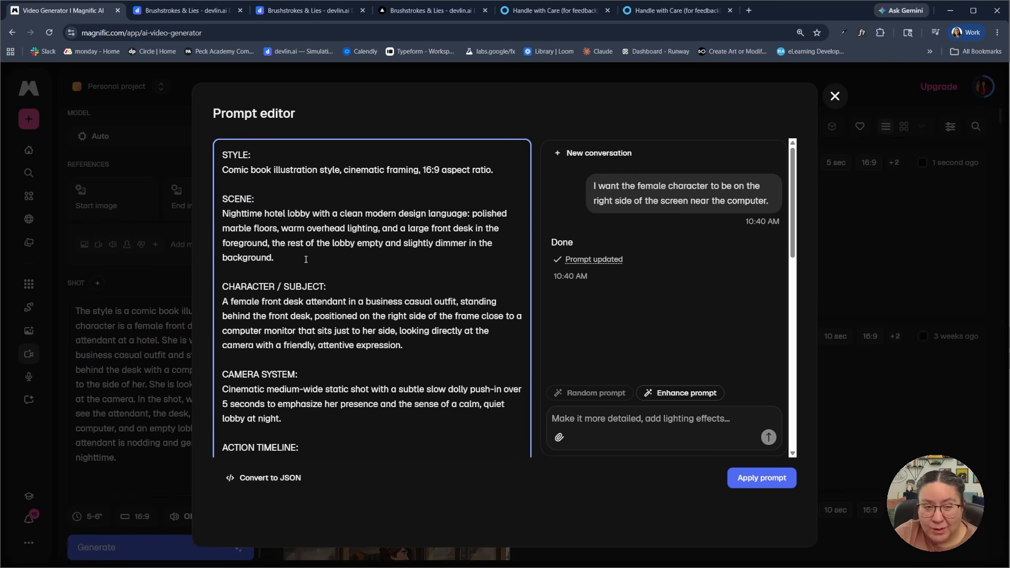
Examine the character section of the rewritten prompt for the attendant's placement, the computer's position and her expression
{"action": "scroll", "coordinate": [305, 259], "scroll_direction": "down", "scroll_amount": 1}
{"action": "scroll", "coordinate": [306, 260], "scroll_direction": "down", "scroll_amount": 1}
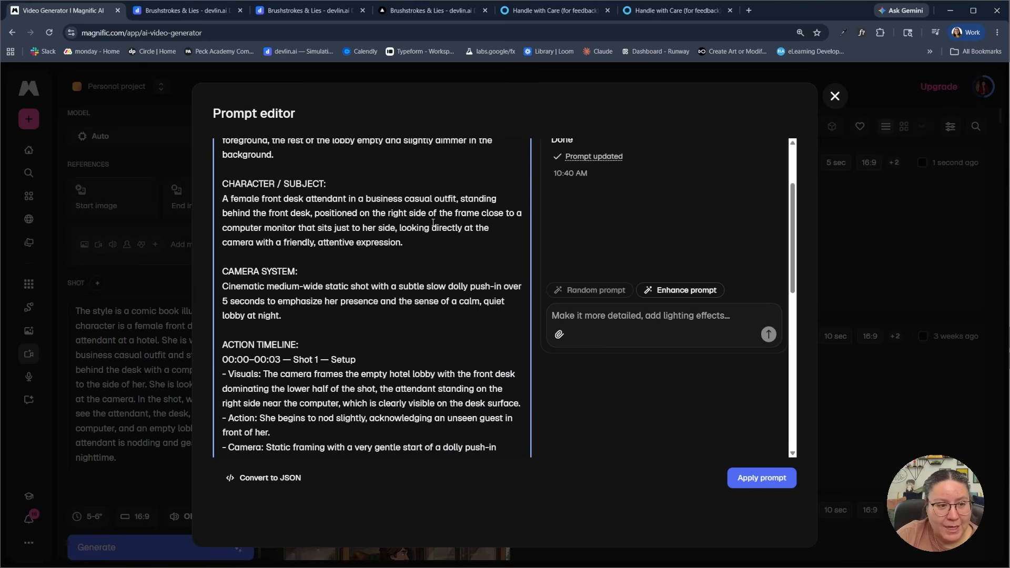
{"action": "left_click_drag", "start_coordinate": [315, 212], "coordinate": [511, 210]}
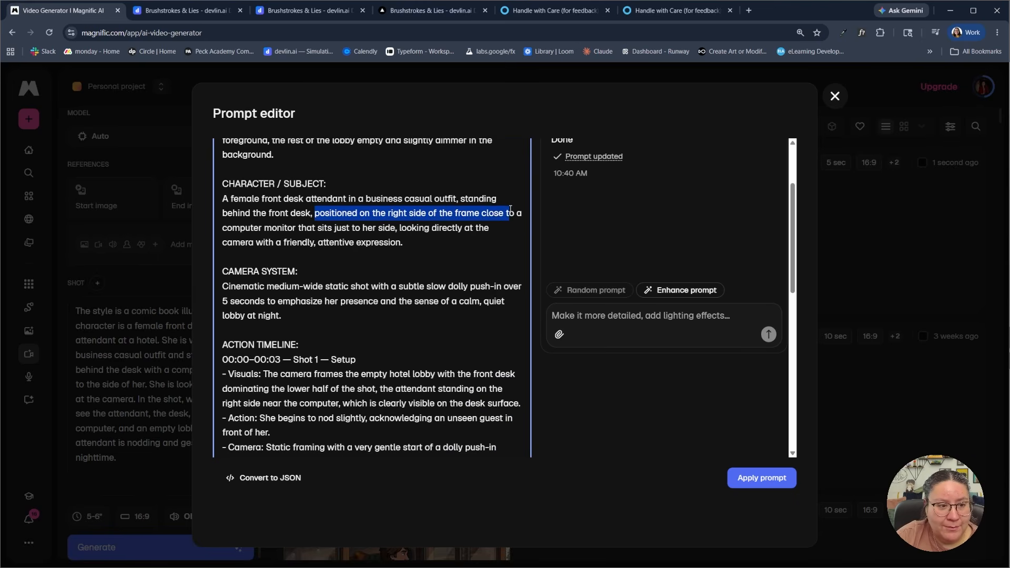
{"action": "left_click", "coordinate": [312, 230]}
{"action": "left_click_drag", "start_coordinate": [334, 228], "coordinate": [399, 227]}
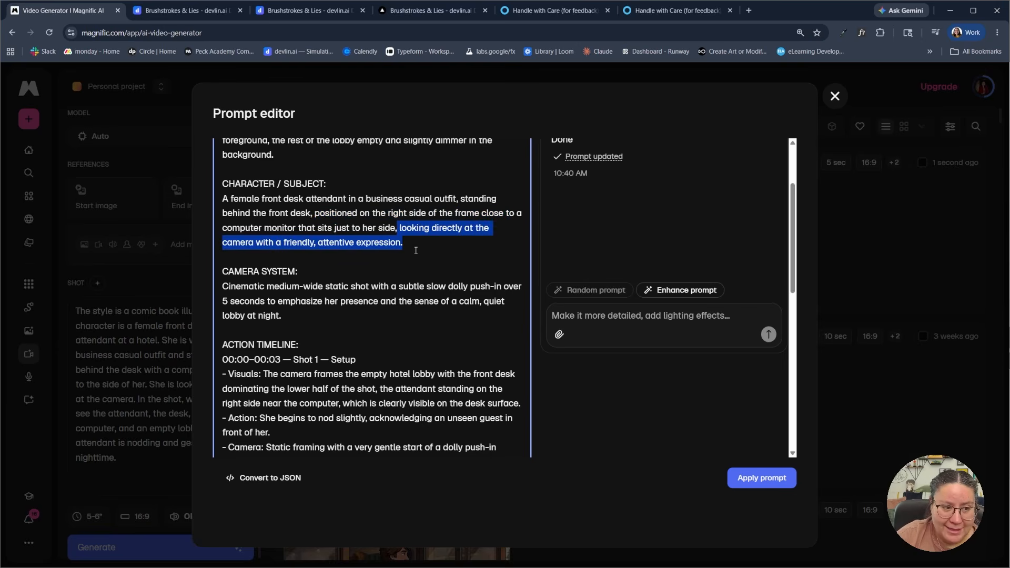
{"action": "left_click", "coordinate": [416, 250]}
Read through the rewritten prompt's action timeline for both shots, its sound design and its style boosters
{"action": "scroll", "coordinate": [316, 263], "scroll_direction": "down", "scroll_amount": 3}
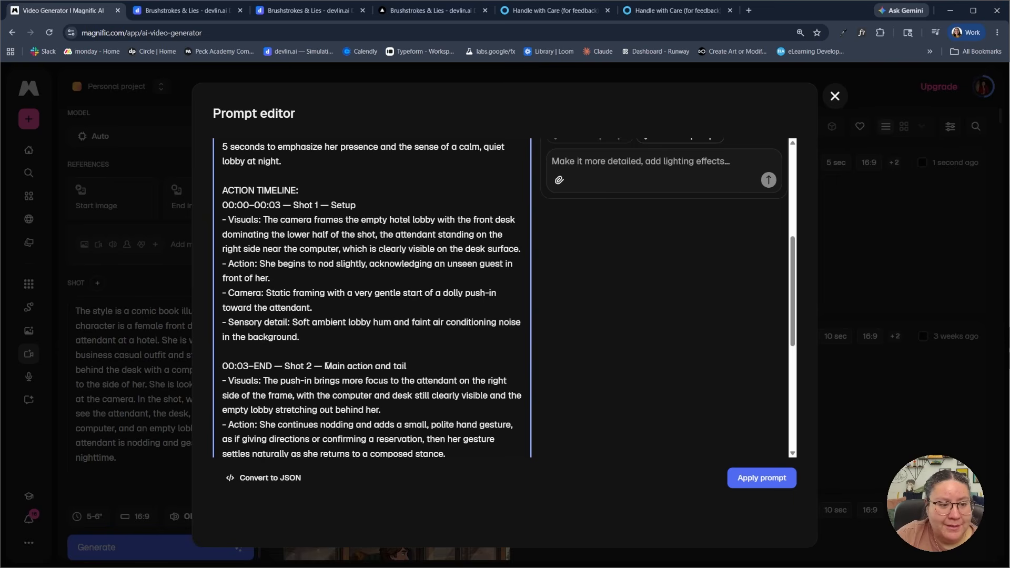
{"action": "scroll", "coordinate": [326, 366], "scroll_direction": "down", "scroll_amount": 3}
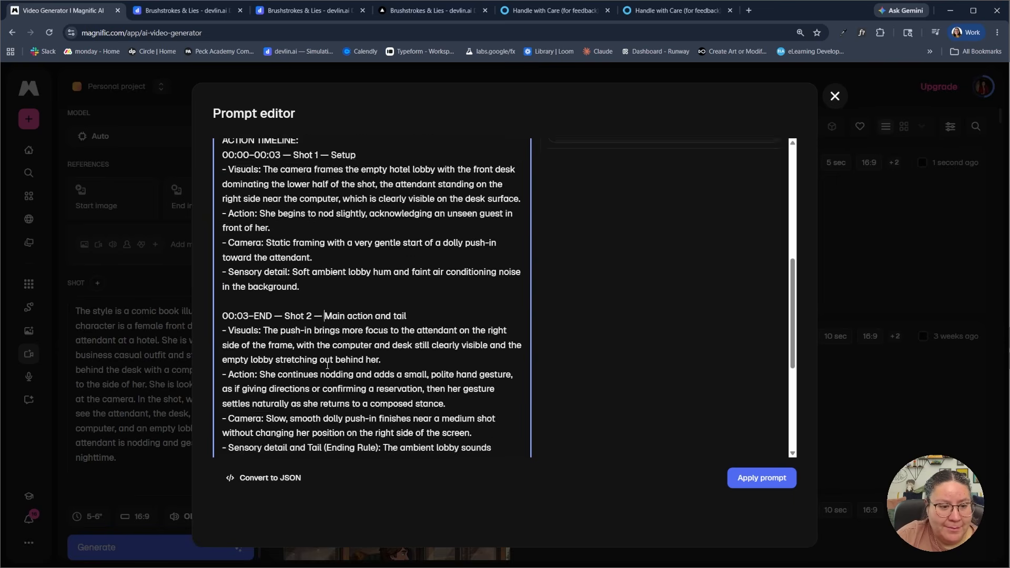
{"action": "scroll", "coordinate": [326, 365], "scroll_direction": "up", "scroll_amount": 3}
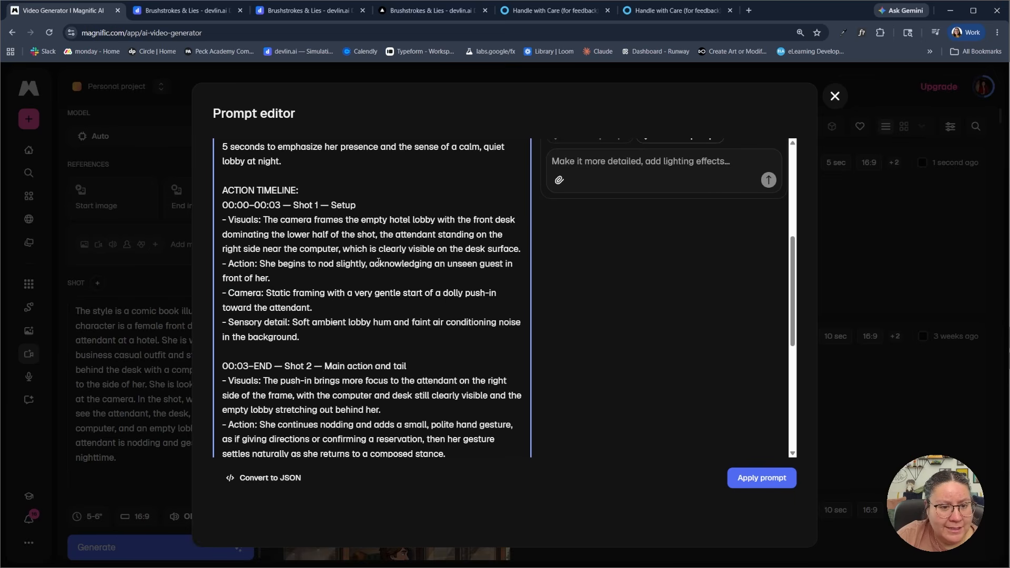
{"action": "scroll", "coordinate": [377, 261], "scroll_direction": "down", "scroll_amount": 2}
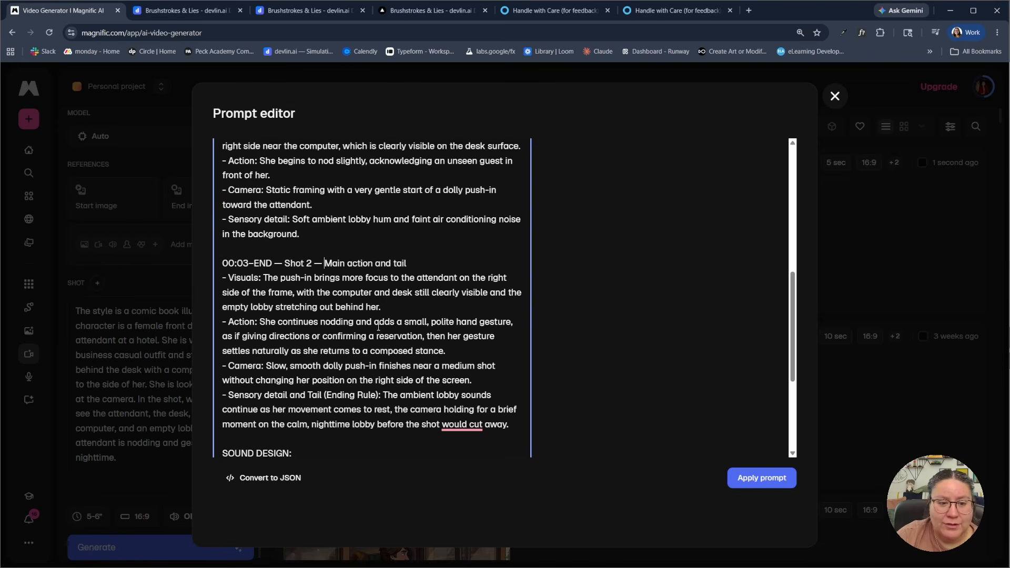
{"action": "scroll", "coordinate": [378, 327], "scroll_direction": "down", "scroll_amount": 4}
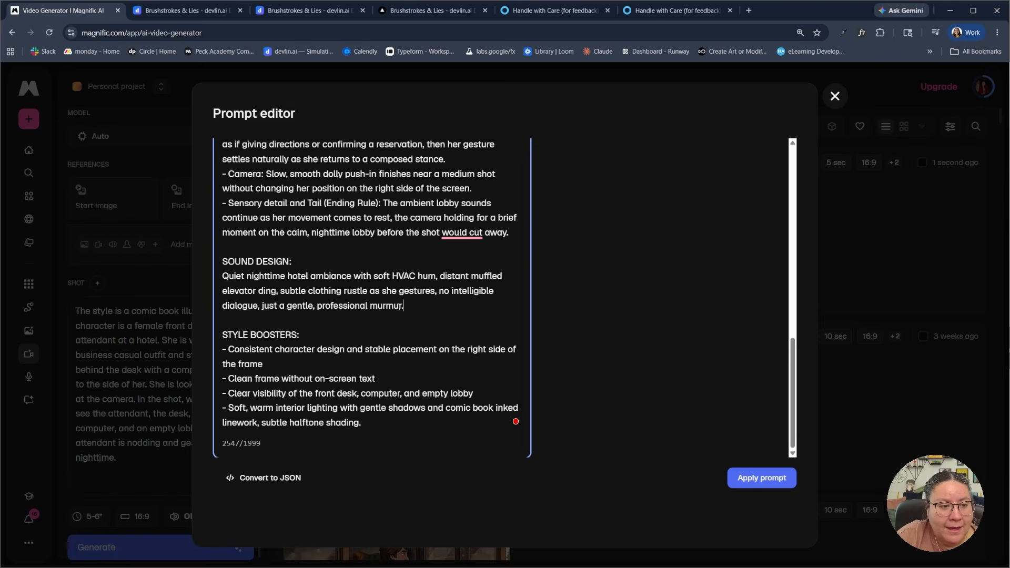
Try to delete the SOUND DESIGN section from the rewritten prompt in the prompt editor
{"action": "left_click_drag", "start_coordinate": [403, 306], "coordinate": [223, 261]}
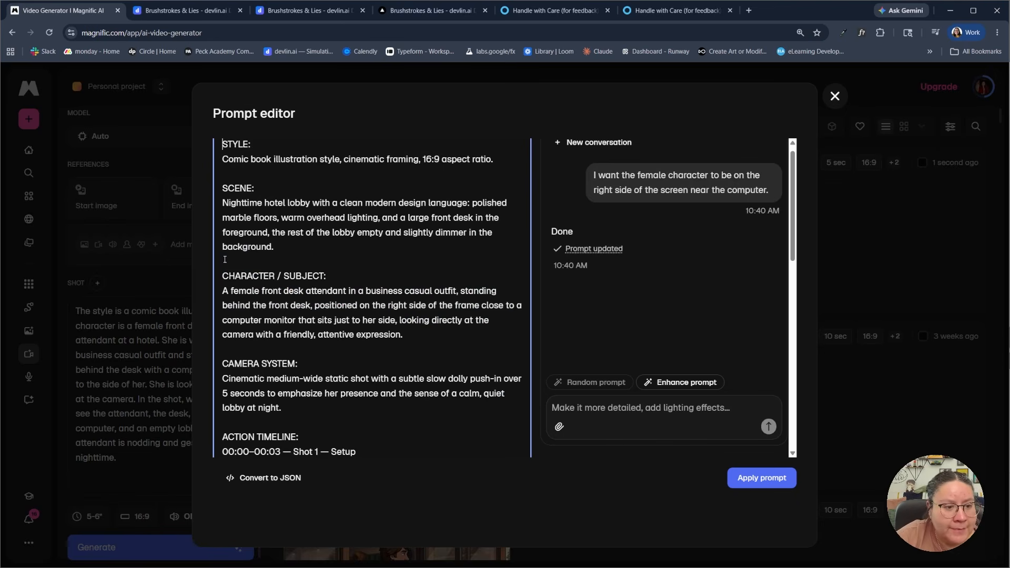
{"action": "scroll", "coordinate": [260, 287], "scroll_direction": "down", "scroll_amount": 5}
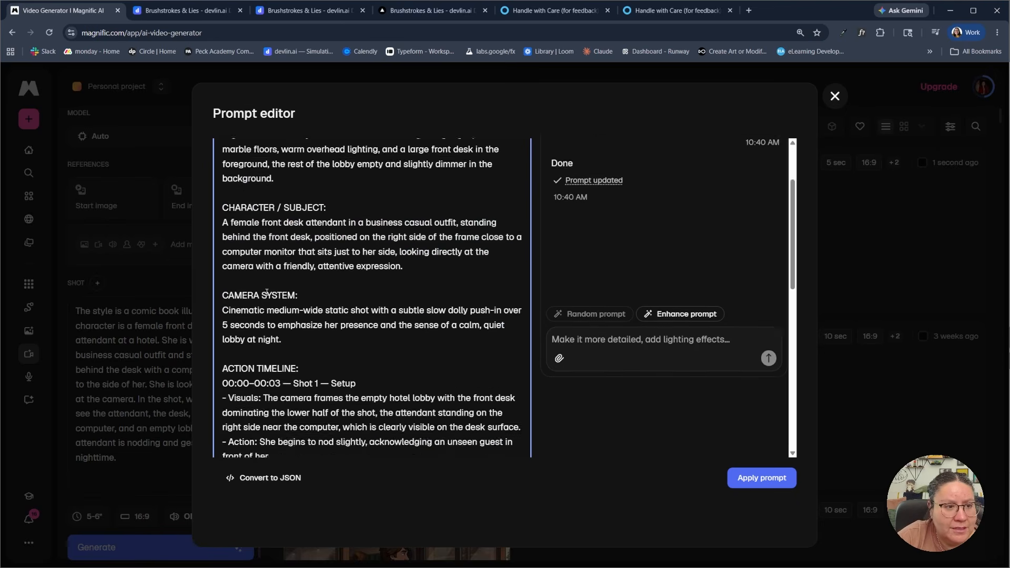
{"action": "scroll", "coordinate": [267, 292], "scroll_direction": "down", "scroll_amount": 5}
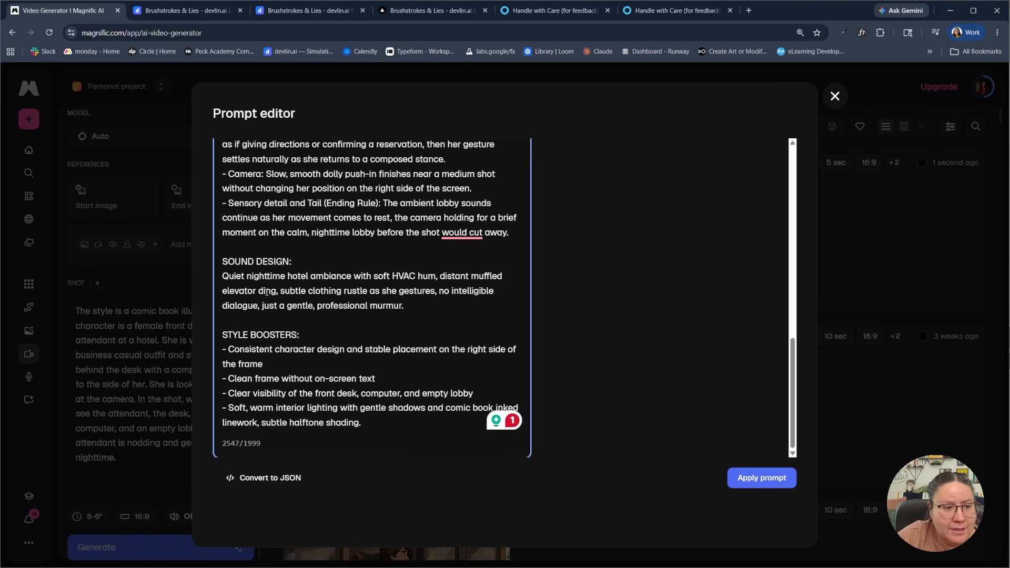
{"action": "scroll", "coordinate": [351, 301], "scroll_direction": "up", "scroll_amount": 10}
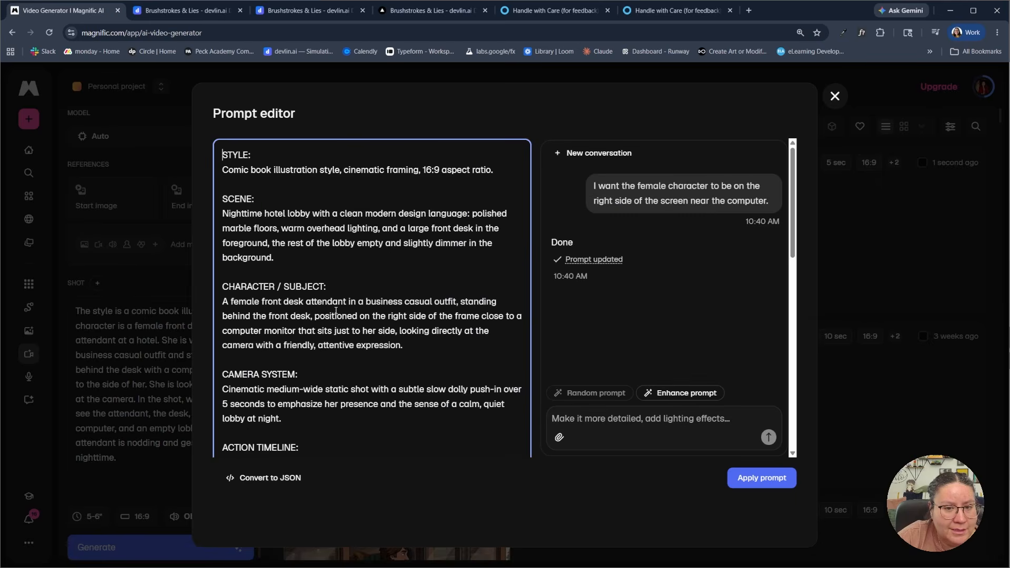
{"action": "scroll", "coordinate": [337, 312], "scroll_direction": "down", "scroll_amount": 11}
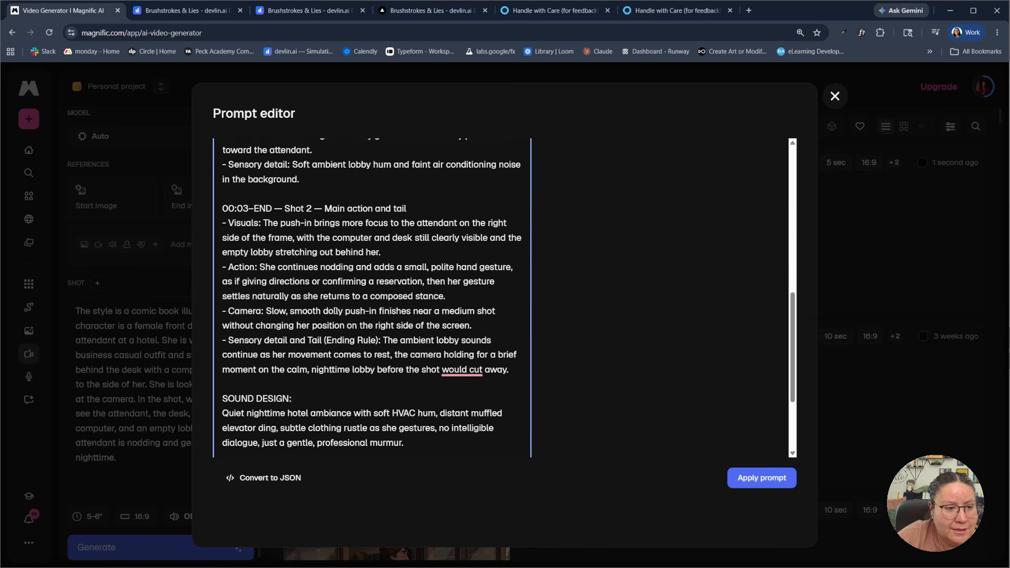
{"action": "left_click", "coordinate": [394, 310]}
{"action": "left_click_drag", "start_coordinate": [403, 306], "coordinate": [224, 262]}
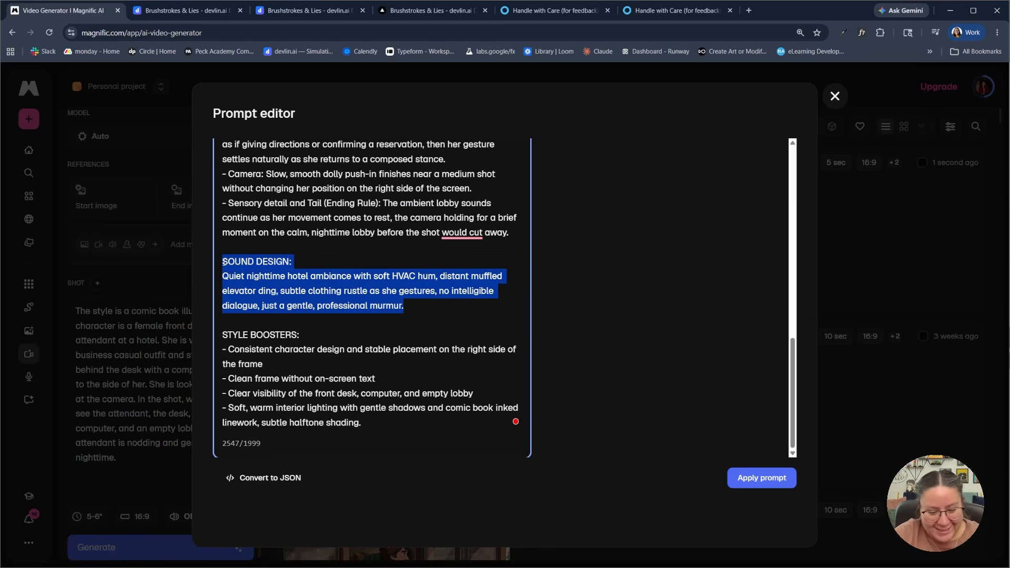
{"action": "key", "text": "BackSpace"}
{"action": "scroll", "coordinate": [289, 302], "scroll_direction": "down", "scroll_amount": 9}
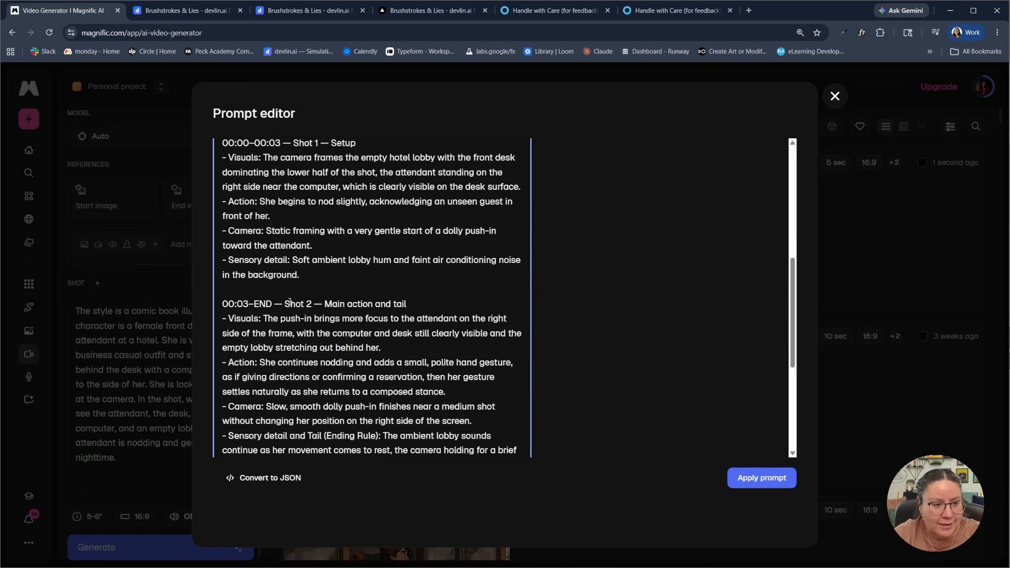
{"action": "scroll", "coordinate": [290, 303], "scroll_direction": "down", "scroll_amount": 3}
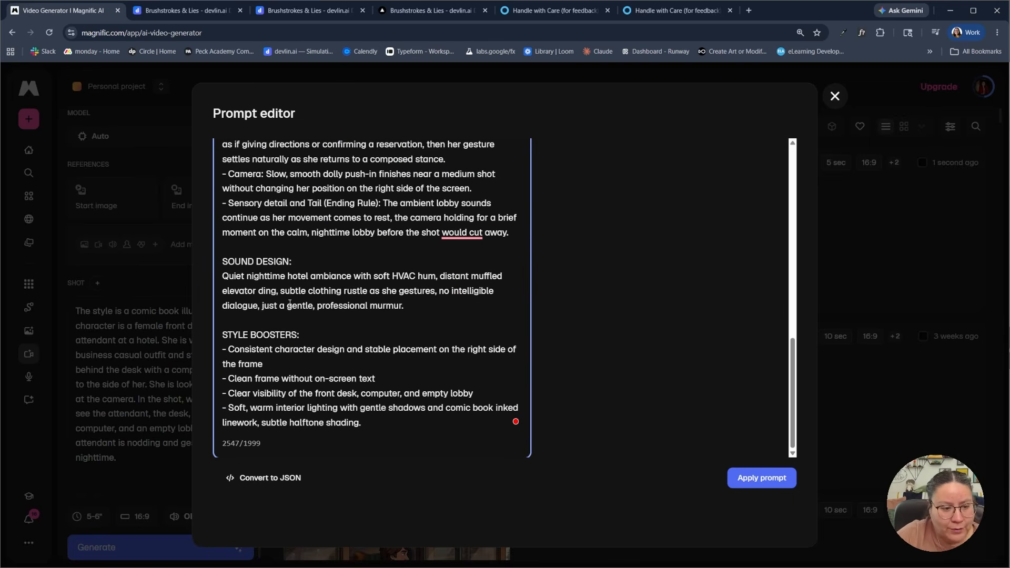
Apply the rewritten prompt to the shot
{"action": "left_click", "coordinate": [287, 363]}
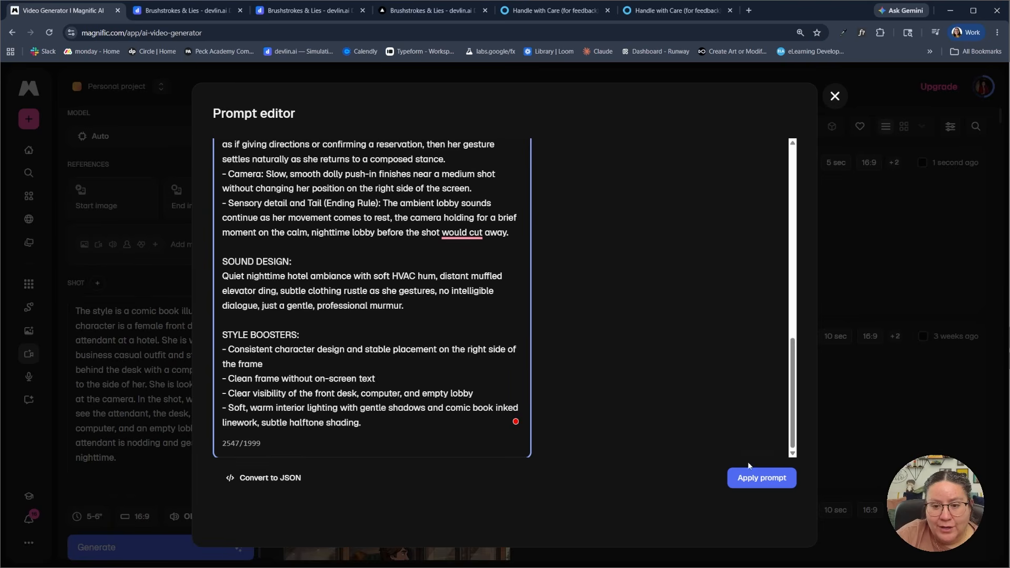
{"action": "left_click", "coordinate": [754, 478]}
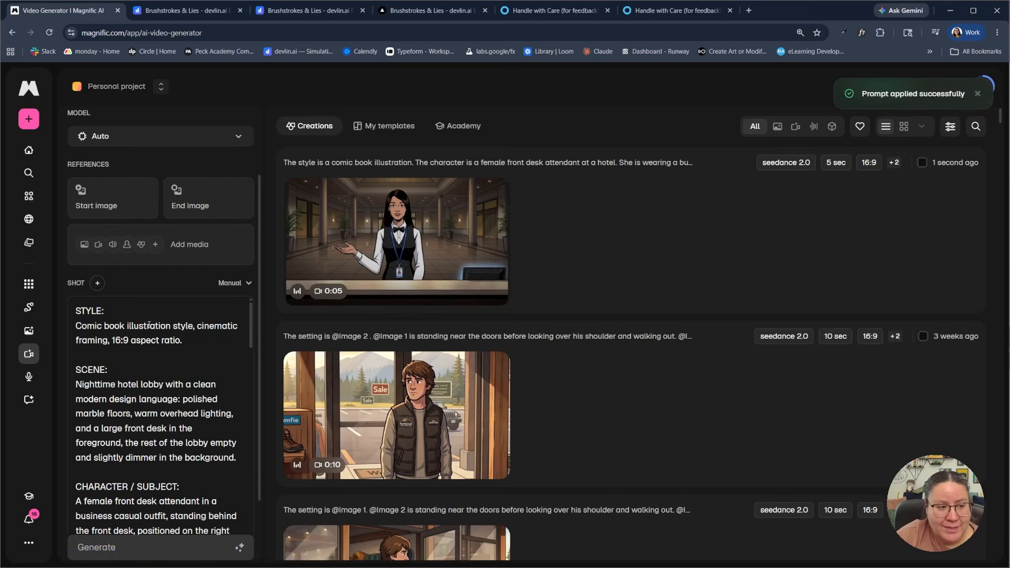
Try to delete the SOUND DESIGN section directly from the shot's applied prompt
{"action": "scroll", "coordinate": [148, 379], "scroll_direction": "down", "scroll_amount": 10}
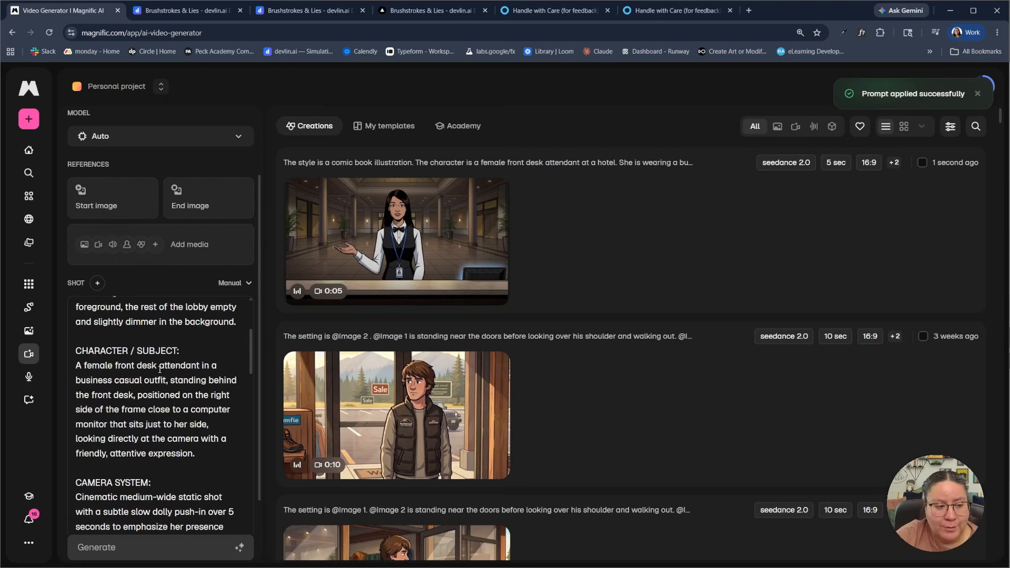
{"action": "scroll", "coordinate": [160, 372], "scroll_direction": "down", "scroll_amount": 6}
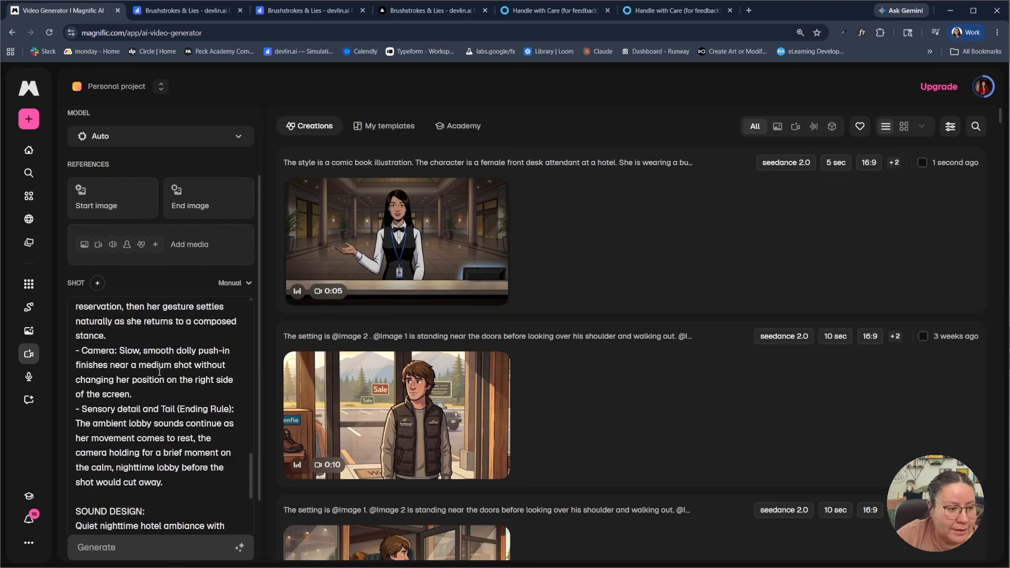
{"action": "left_click_drag", "start_coordinate": [193, 380], "coordinate": [77, 307]}
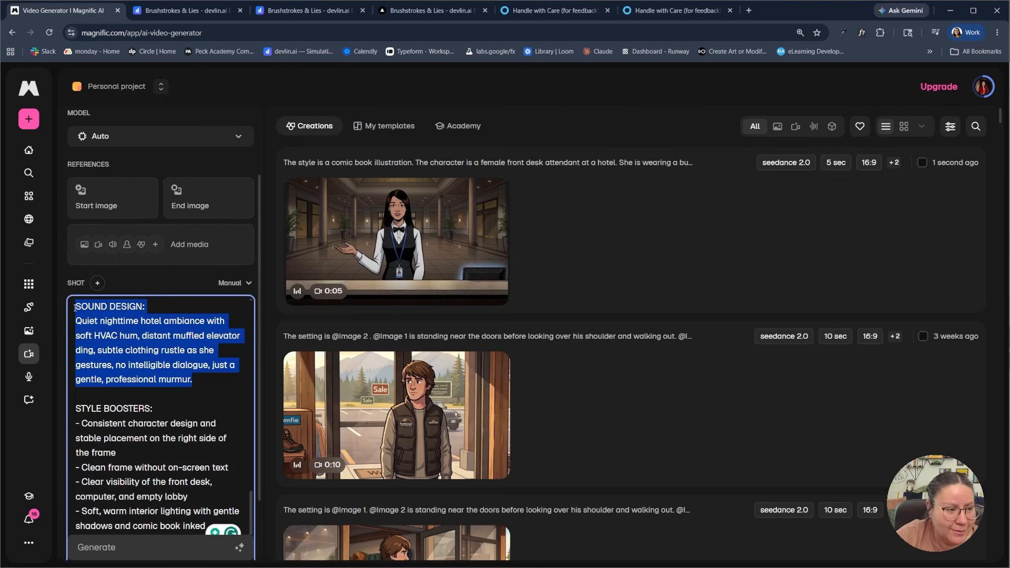
{"action": "key", "text": "BackSpace"}
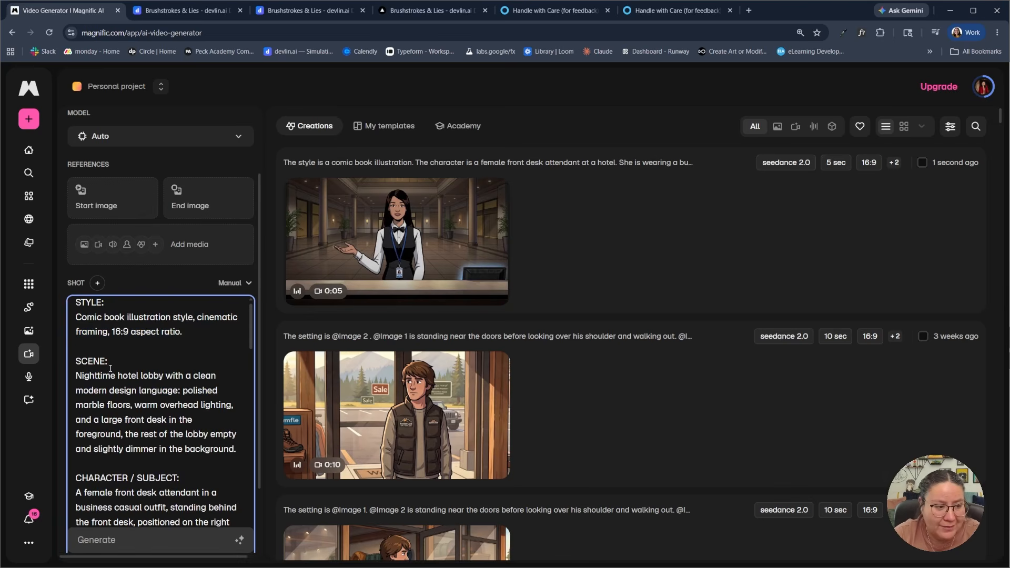
{"action": "scroll", "coordinate": [111, 369], "scroll_direction": "down", "scroll_amount": 15}
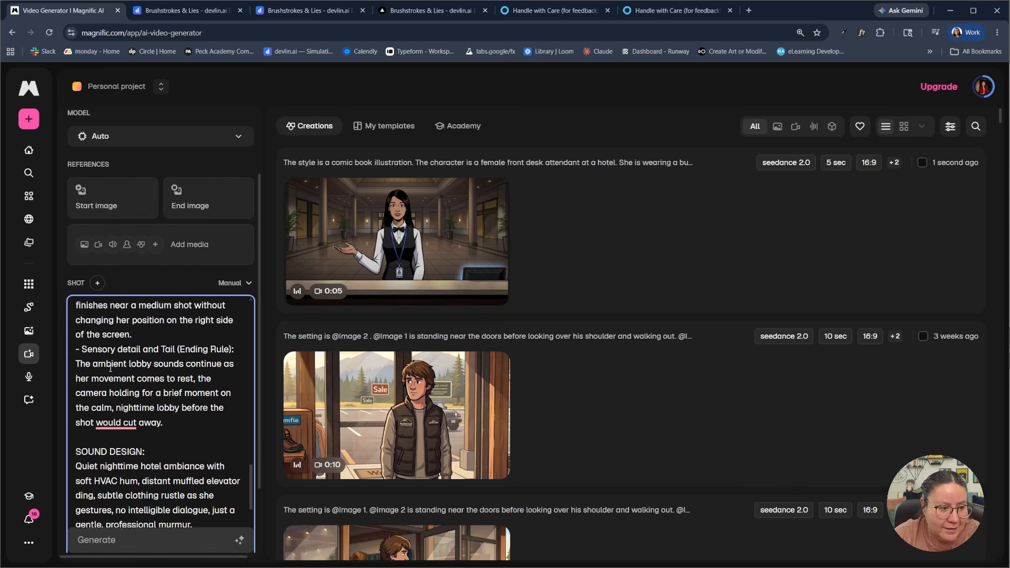
{"action": "scroll", "coordinate": [110, 368], "scroll_direction": "down", "scroll_amount": 5}
{"action": "scroll", "coordinate": [230, 282], "scroll_direction": "down", "scroll_amount": 2}
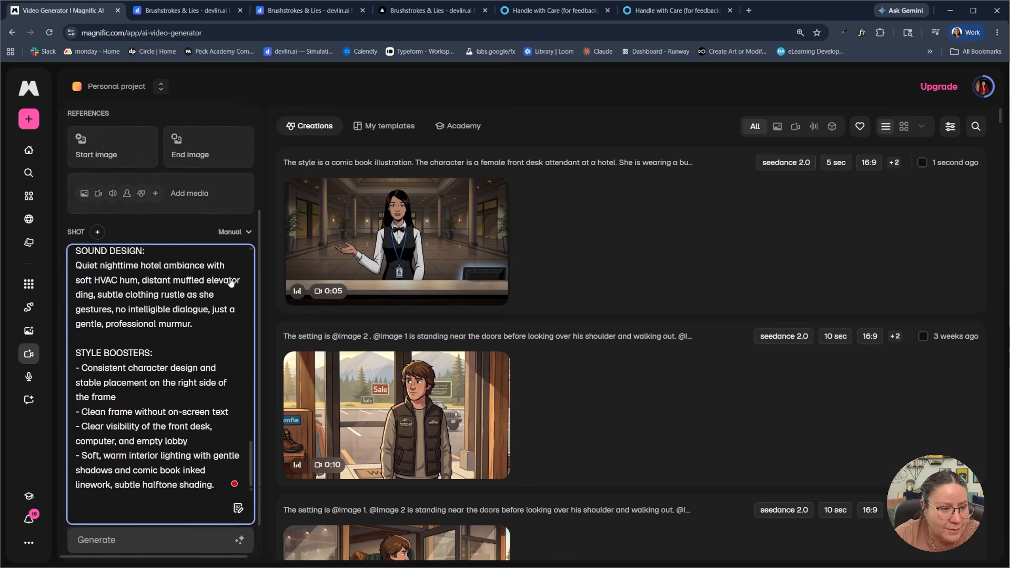
{"action": "scroll", "coordinate": [231, 283], "scroll_direction": "down", "scroll_amount": 1}
{"action": "mouse_move", "coordinate": [222, 534]}
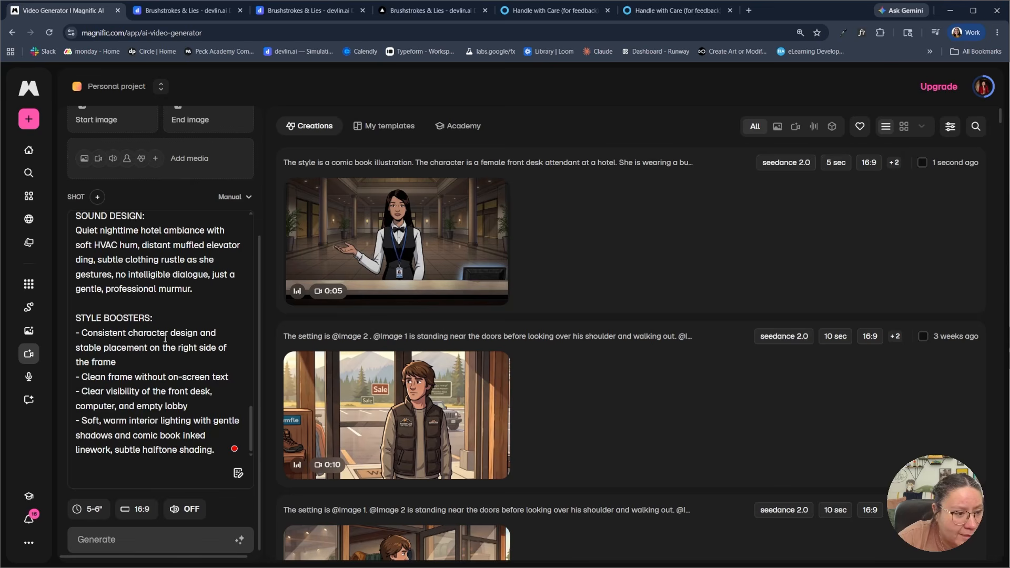
Retry removing the sound design text from the shot's prompt and check the text around it
{"action": "scroll", "coordinate": [186, 295], "scroll_direction": "up", "scroll_amount": 1}
{"action": "left_click_drag", "start_coordinate": [194, 341], "coordinate": [134, 310]}
{"action": "key", "text": "BackSpace"}
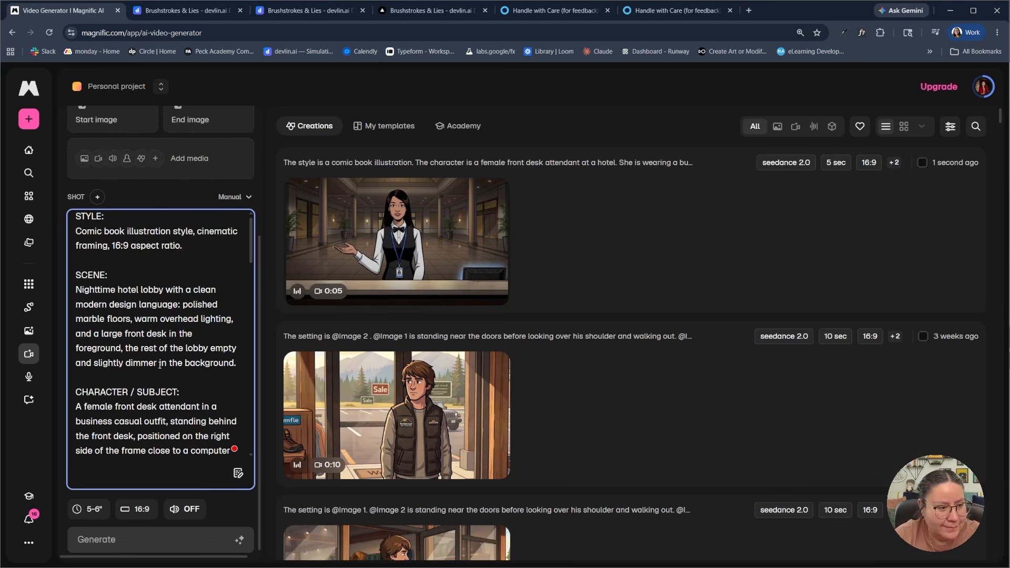
{"action": "scroll", "coordinate": [160, 365], "scroll_direction": "down", "scroll_amount": 15}
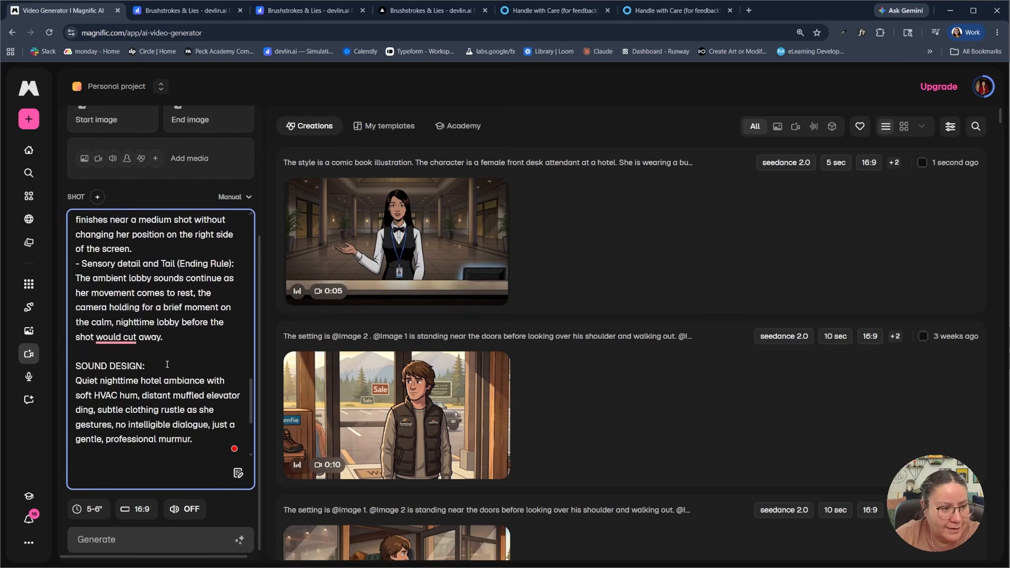
{"action": "scroll", "coordinate": [167, 365], "scroll_direction": "down", "scroll_amount": 3}
{"action": "left_click", "coordinate": [194, 289]}
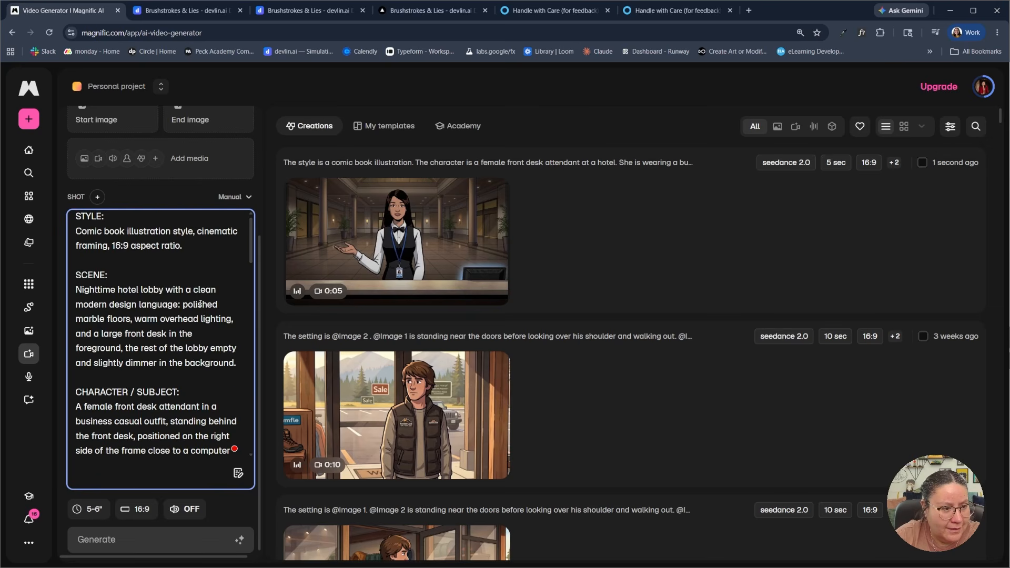
{"action": "scroll", "coordinate": [198, 307], "scroll_direction": "up", "scroll_amount": 1}
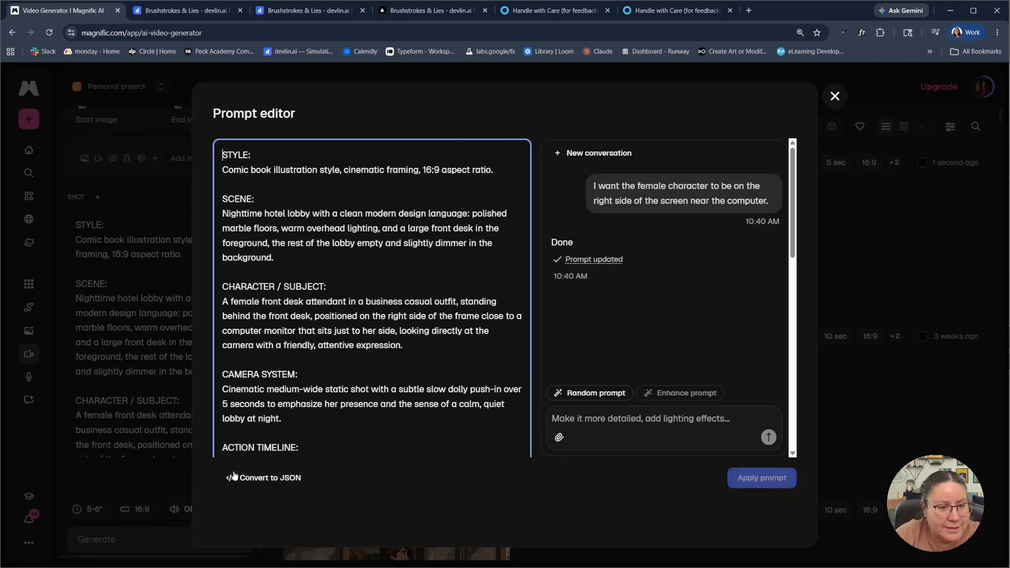
Reopen the expanded prompt editor, check the sound design and style boosters sections, and close it
{"action": "left_click", "coordinate": [238, 473]}
{"action": "scroll", "coordinate": [320, 384], "scroll_direction": "down", "scroll_amount": 9}
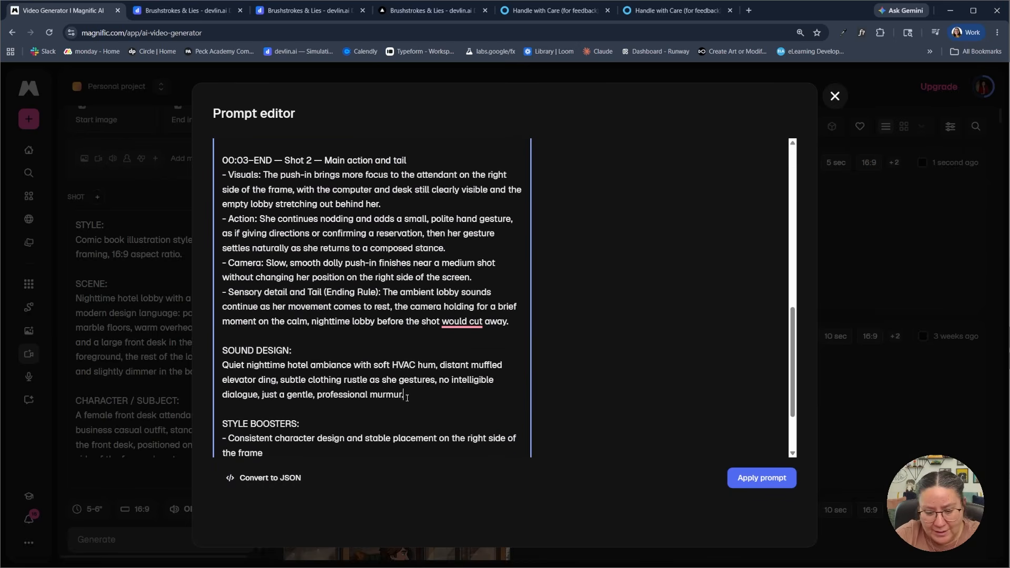
{"action": "scroll", "coordinate": [406, 398], "scroll_direction": "up", "scroll_amount": 10}
{"action": "scroll", "coordinate": [409, 390], "scroll_direction": "down", "scroll_amount": 10}
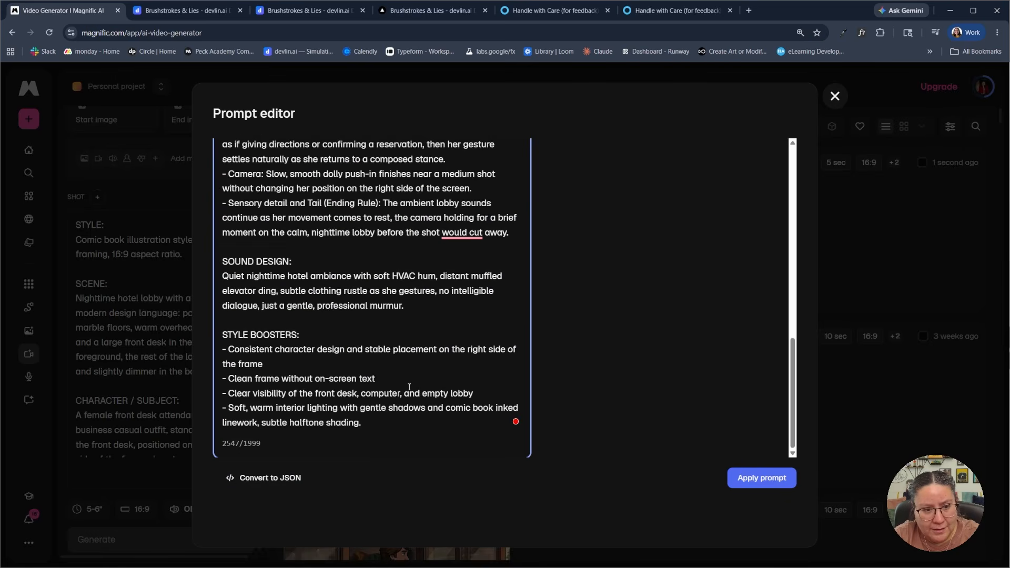
{"action": "scroll", "coordinate": [437, 390], "scroll_direction": "up", "scroll_amount": 10}
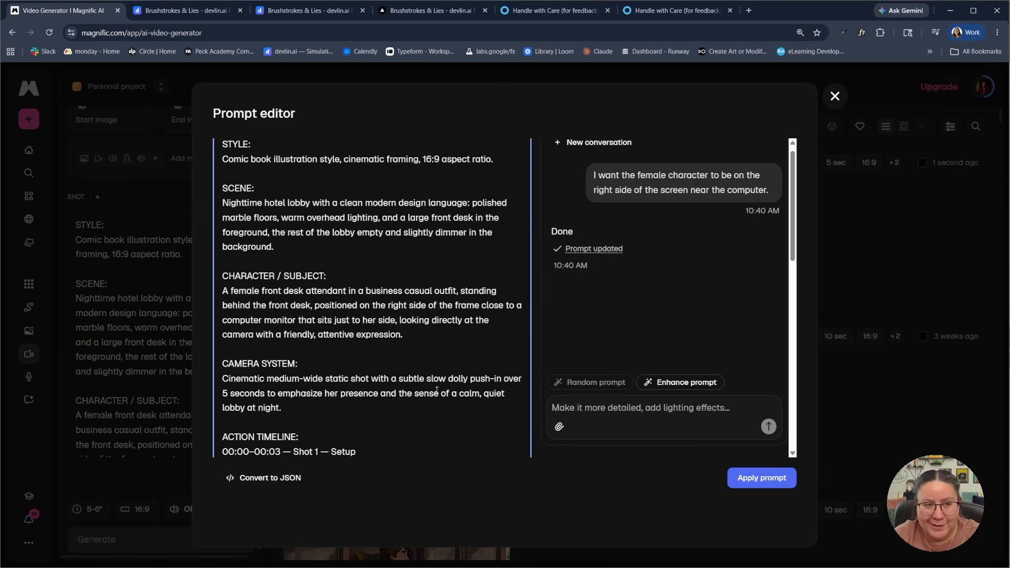
{"action": "key", "text": "Escape"}
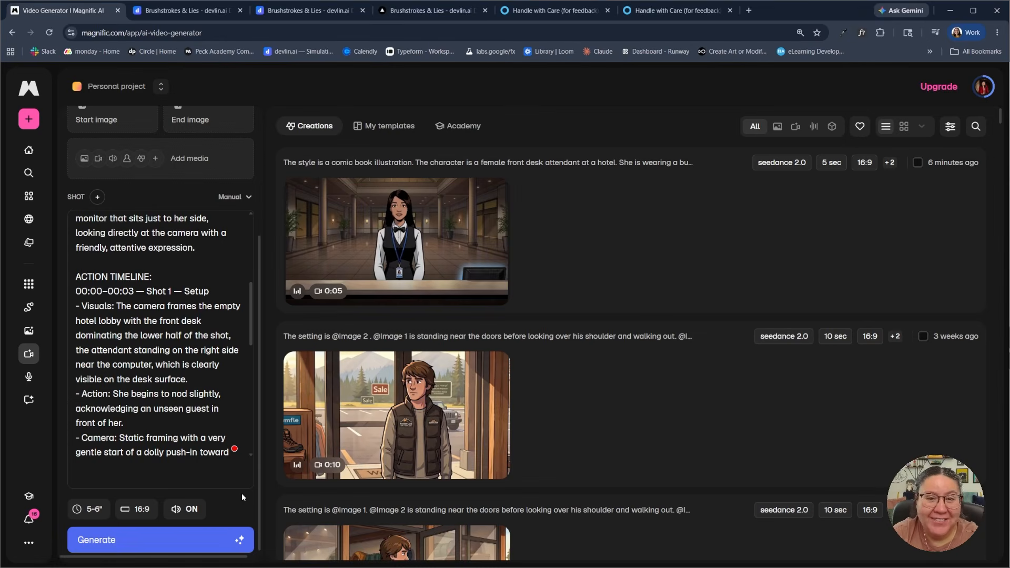
Test manual editing of the shot's prompt by removing and restoring the end of Shot 1's action line
{"action": "left_click", "coordinate": [185, 420]}
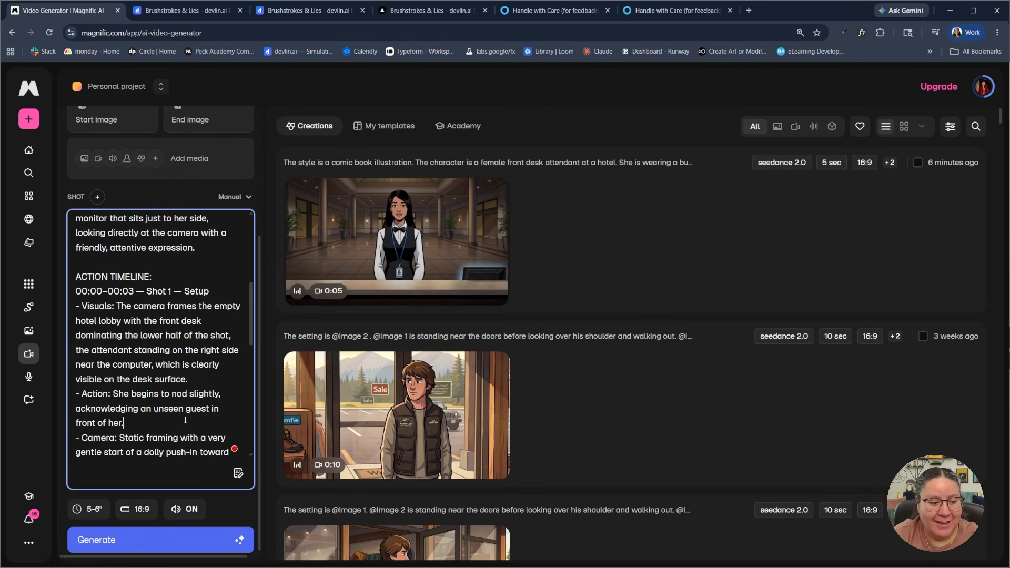
{"action": "key", "text": "BackSpace"}
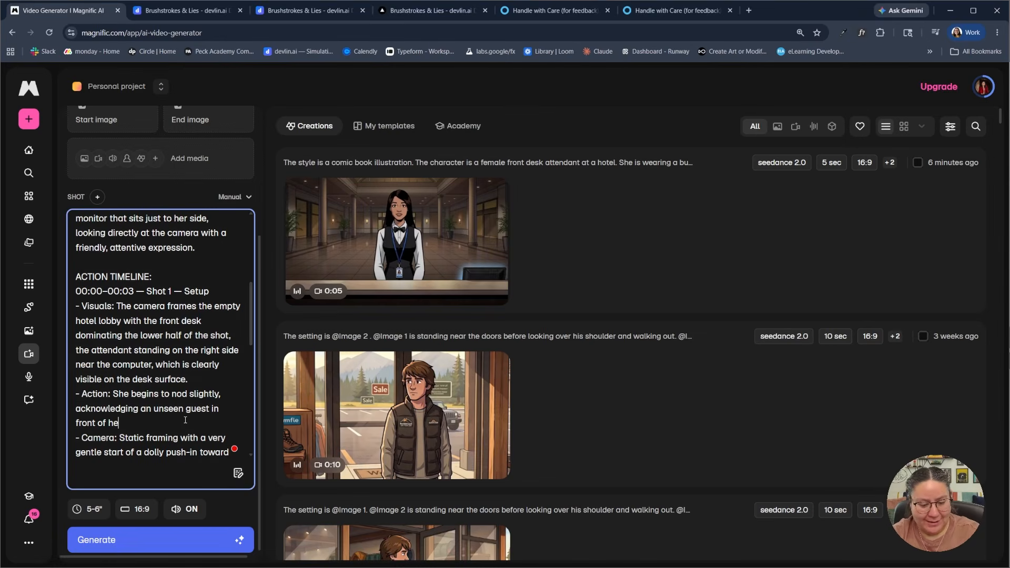
{"action": "type", "text": "r."}
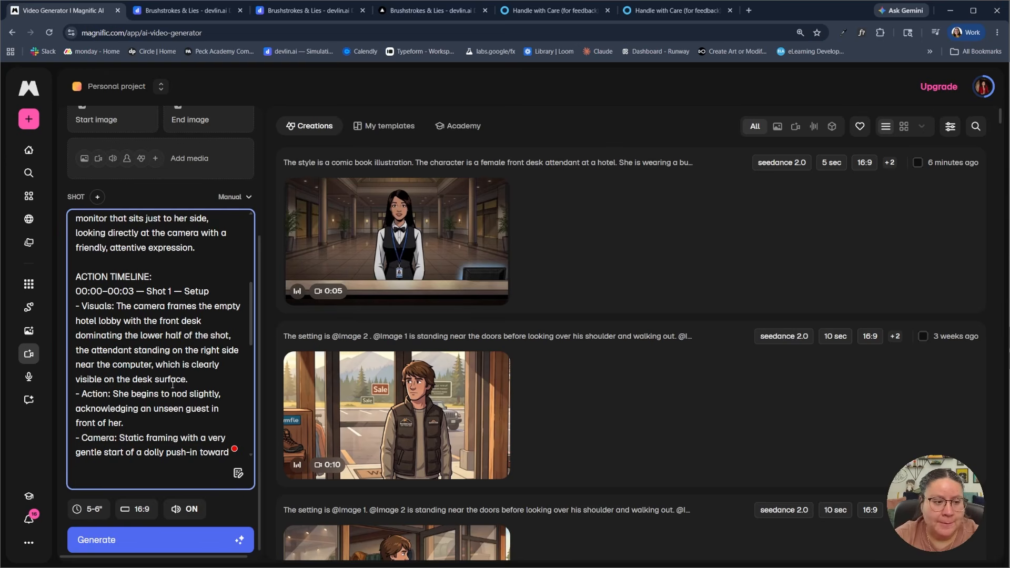
Reopen the prompt editor and review the shortened prompt, its character count and the assistant's text-removal requests
{"action": "scroll", "coordinate": [164, 271], "scroll_direction": "down", "scroll_amount": 2}
{"action": "scroll", "coordinate": [163, 284], "scroll_direction": "up", "scroll_amount": 10}
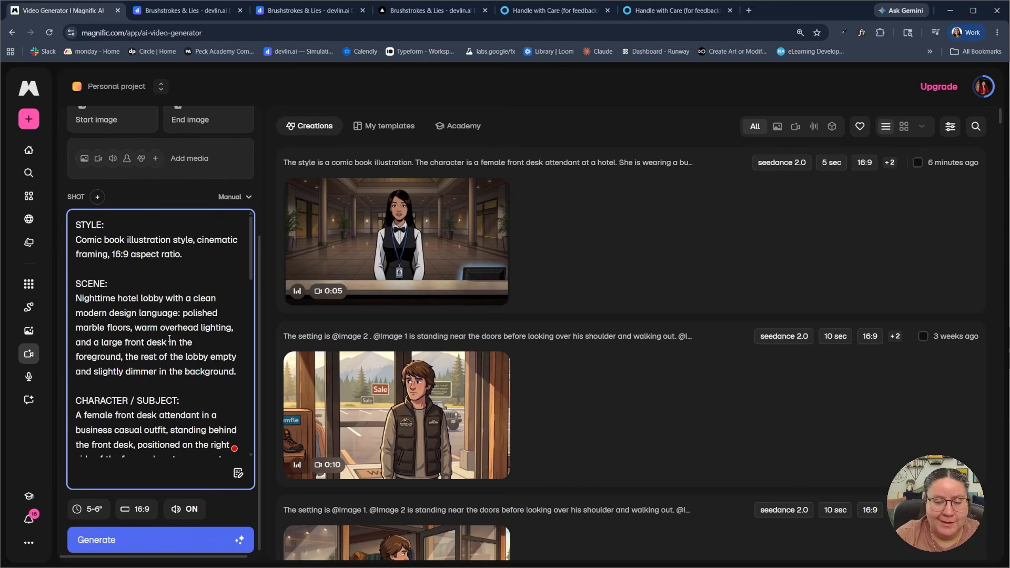
{"action": "left_click", "coordinate": [240, 475]}
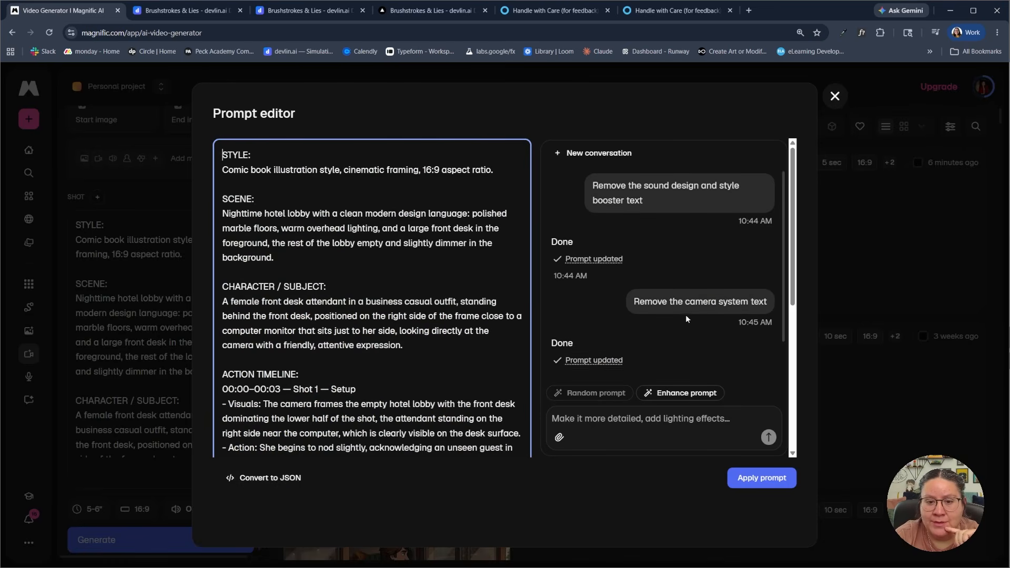
{"action": "scroll", "coordinate": [686, 320], "scroll_direction": "down", "scroll_amount": 1}
{"action": "scroll", "coordinate": [416, 373], "scroll_direction": "down", "scroll_amount": 5}
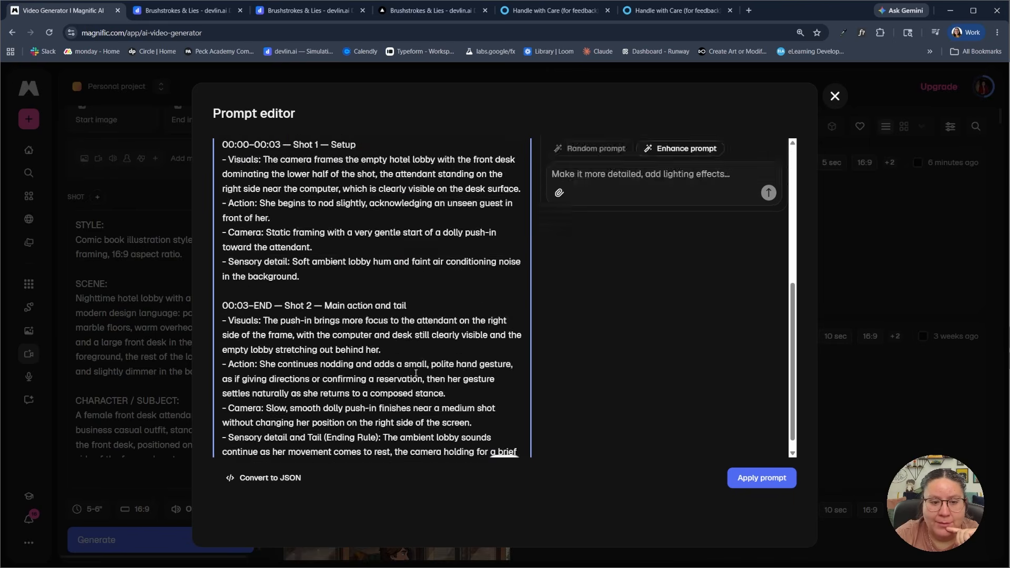
{"action": "scroll", "coordinate": [416, 373], "scroll_direction": "down", "scroll_amount": 1}
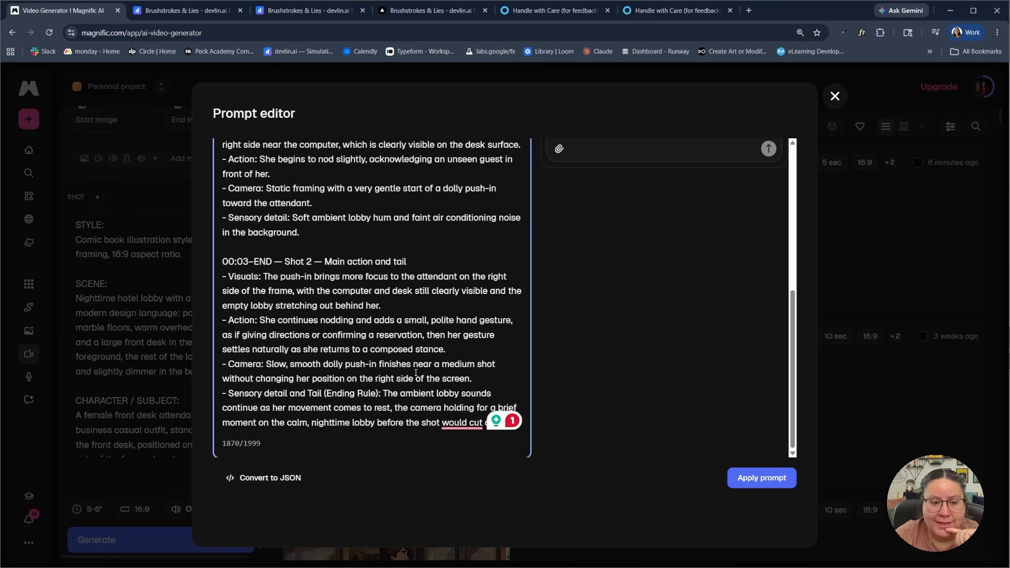
{"action": "left_click", "coordinate": [262, 445]}
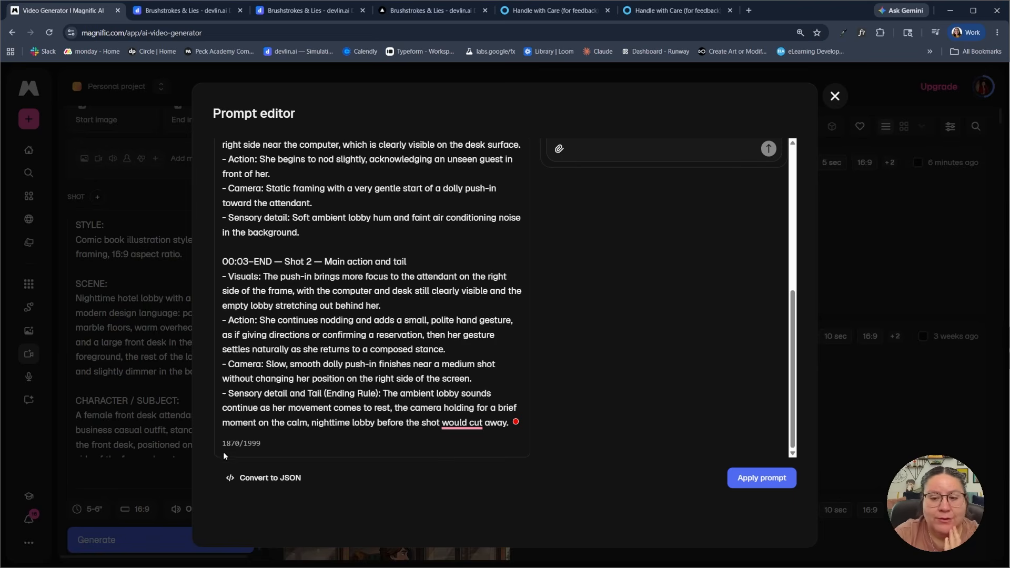
{"action": "scroll", "coordinate": [591, 358], "scroll_direction": "up", "scroll_amount": 6}
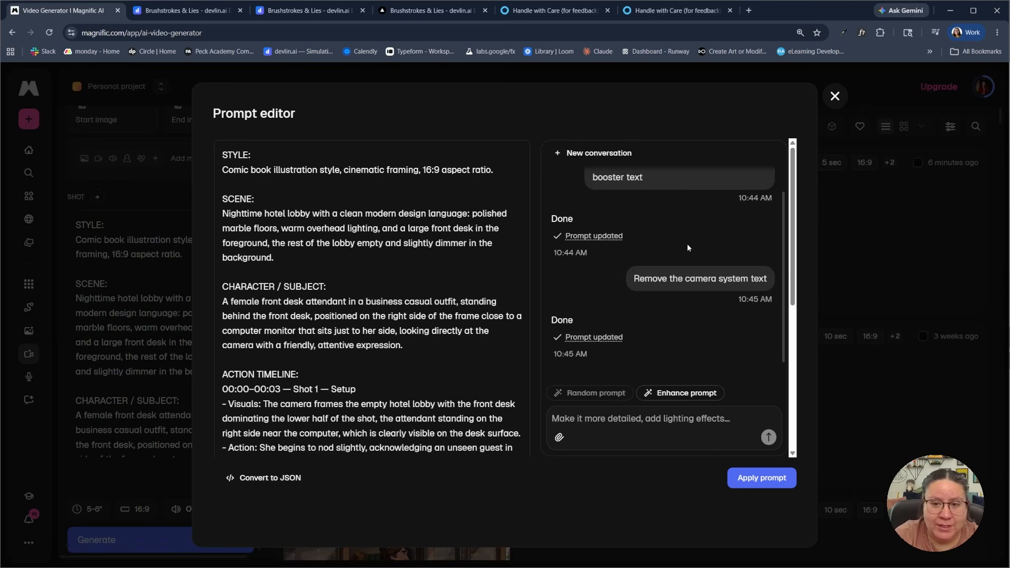
{"action": "scroll", "coordinate": [663, 246], "scroll_direction": "up", "scroll_amount": 1}
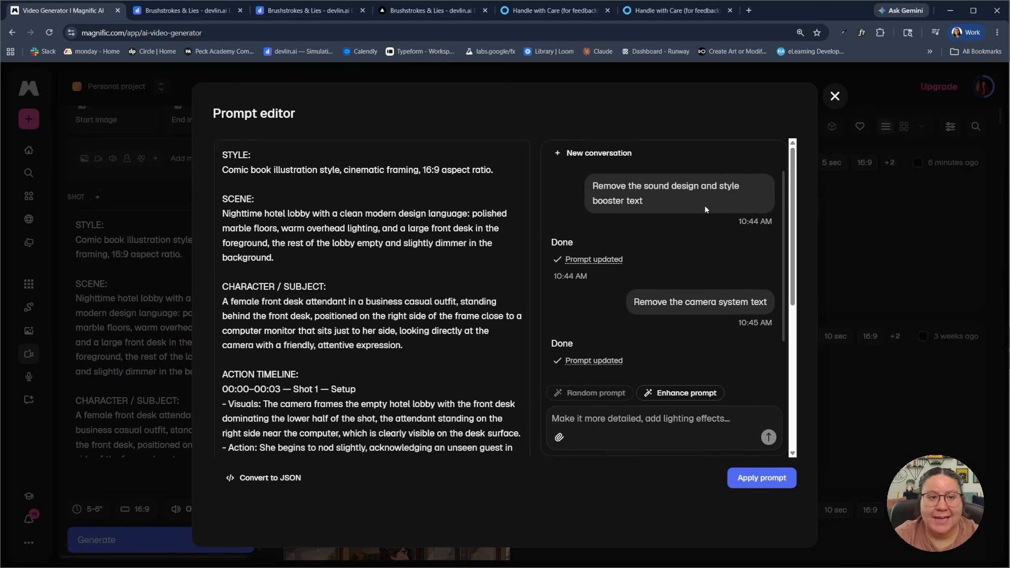
Close the prompt editor without applying further changes and turn the video's audio off
{"action": "left_click", "coordinate": [835, 95]}
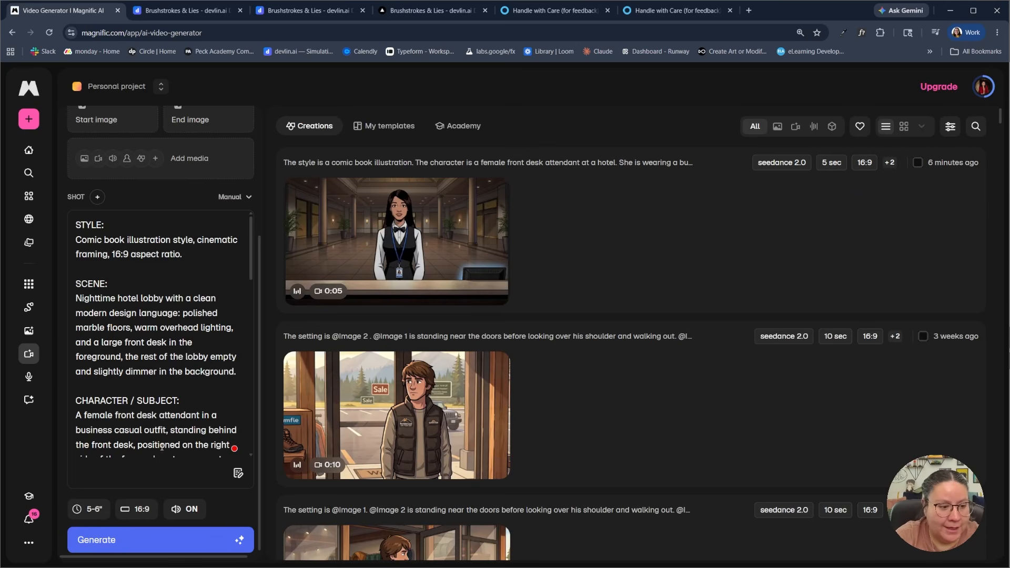
{"action": "scroll", "coordinate": [162, 446], "scroll_direction": "down", "scroll_amount": 4}
{"action": "left_click", "coordinate": [185, 509]}
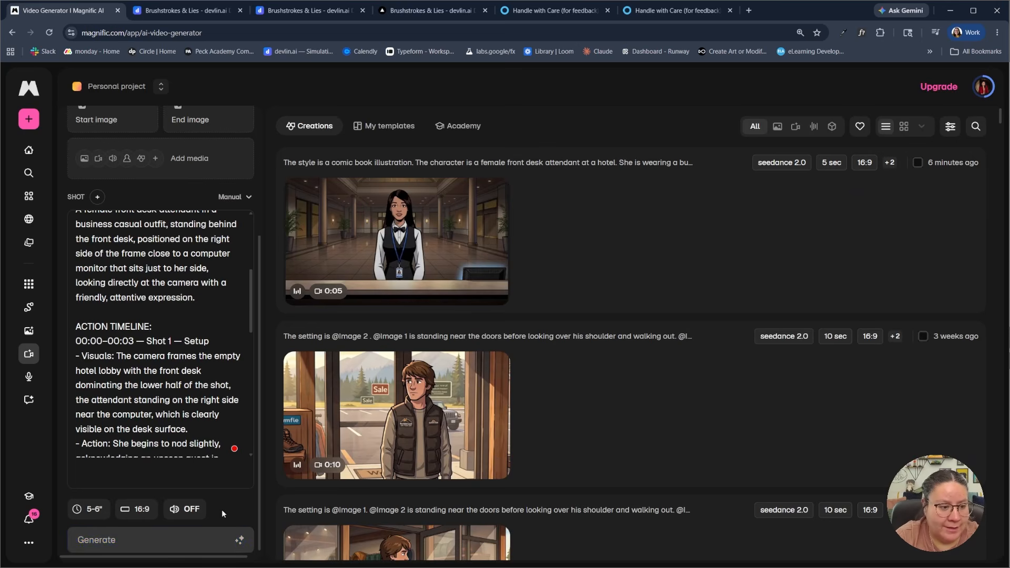
Switch the video model from Auto to Seedance 2.0 and generate a new video from the shortened hotel attendant prompt
{"action": "scroll", "coordinate": [220, 459], "scroll_direction": "up", "scroll_amount": 1}
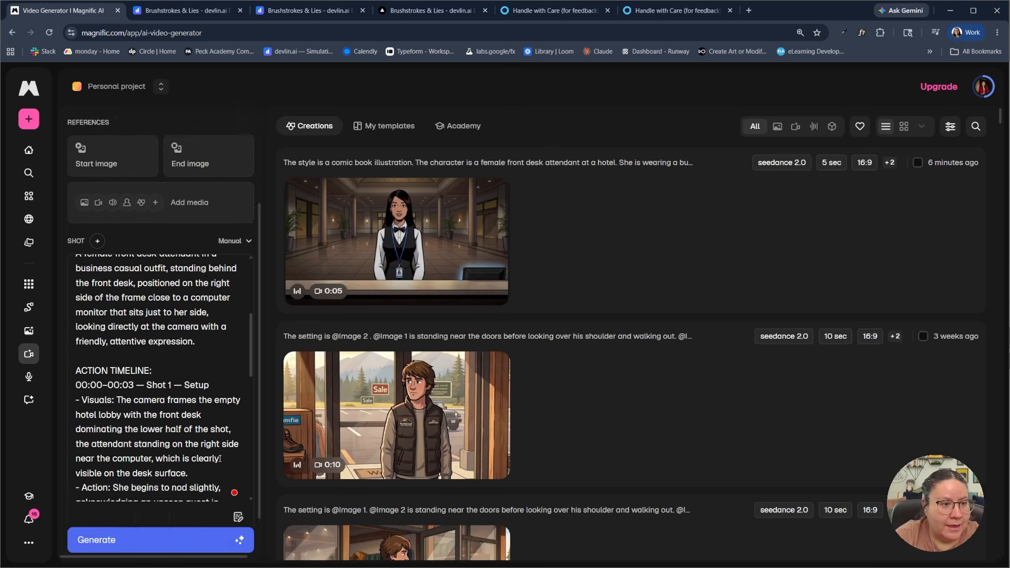
{"action": "scroll", "coordinate": [220, 458], "scroll_direction": "up", "scroll_amount": 3}
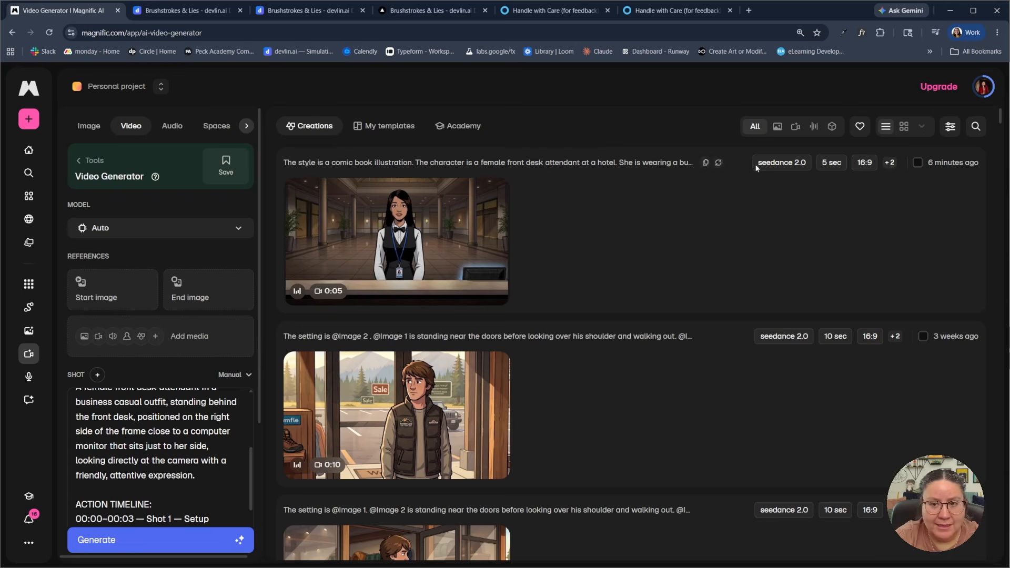
{"action": "left_click", "coordinate": [238, 228]}
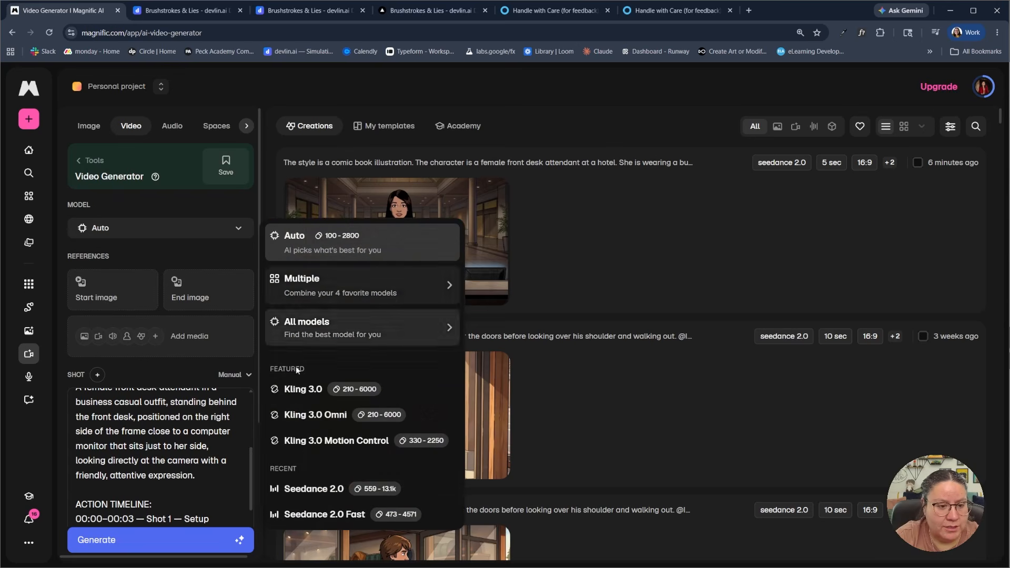
{"action": "left_click", "coordinate": [314, 489]}
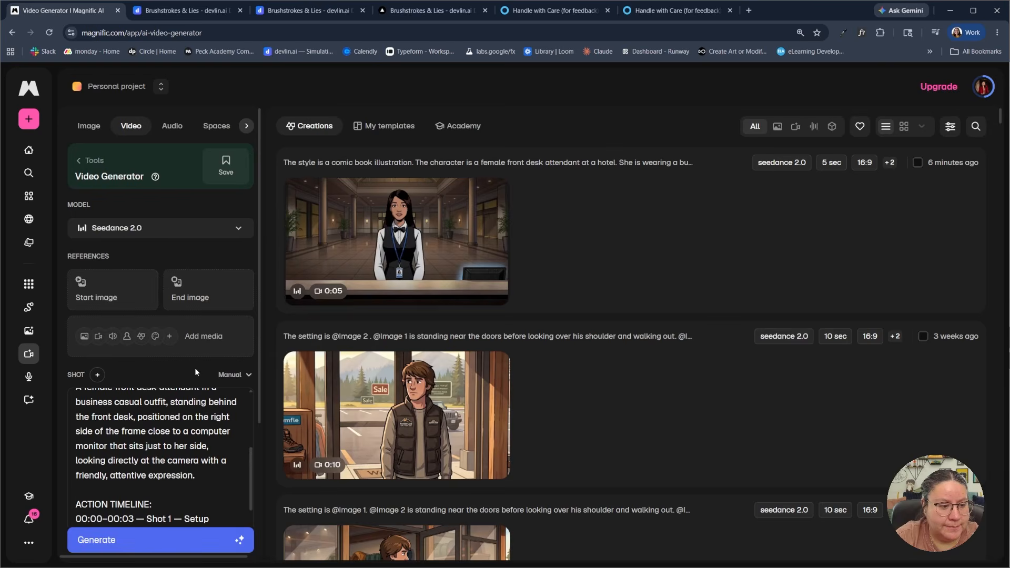
{"action": "scroll", "coordinate": [196, 372], "scroll_direction": "down", "scroll_amount": 3}
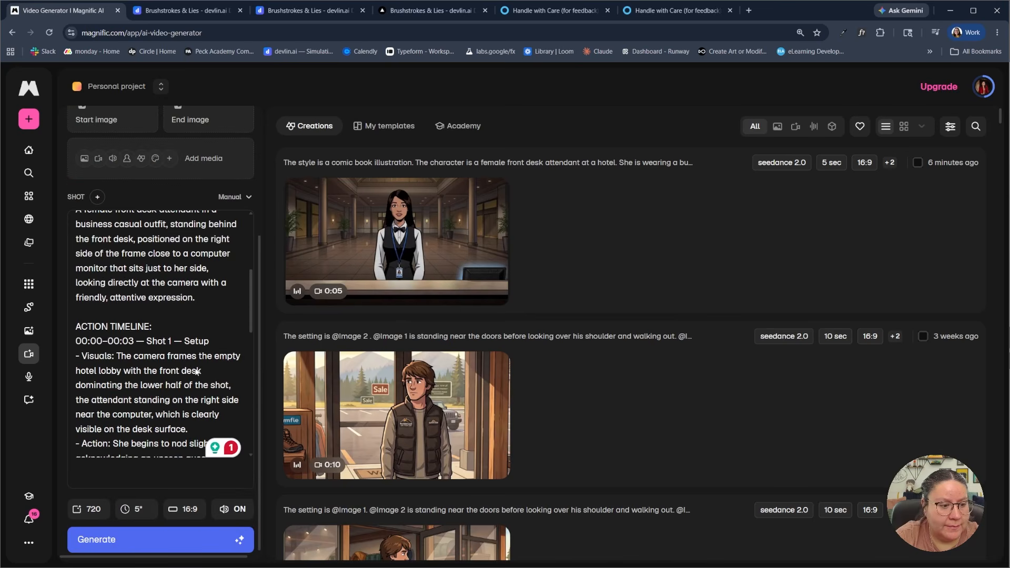
{"action": "left_click", "coordinate": [110, 540]}
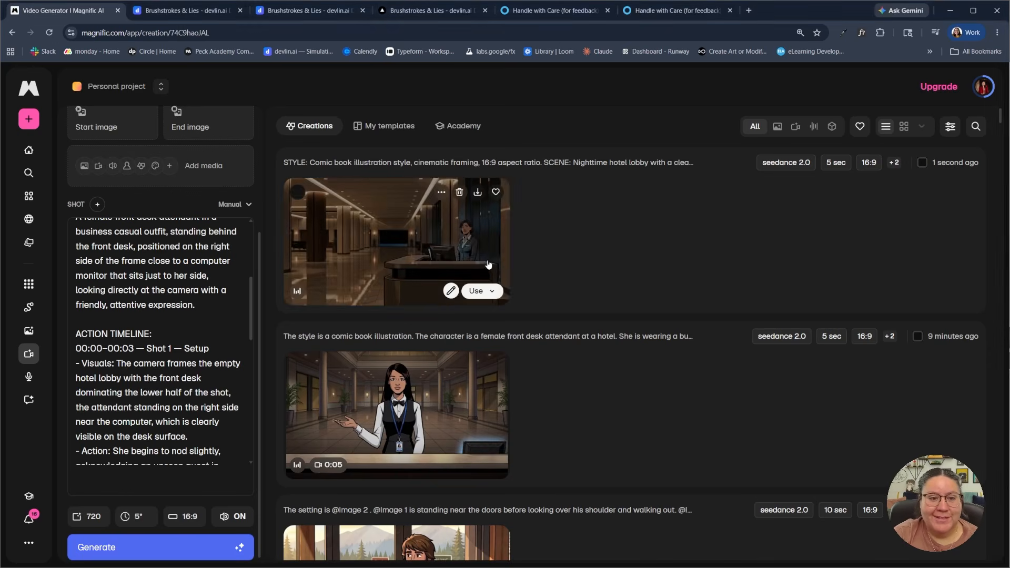
Open the newly generated hotel lobby video and the earlier front desk attendant video to compare framing and character, closing each after viewing
{"action": "left_click", "coordinate": [481, 287]}
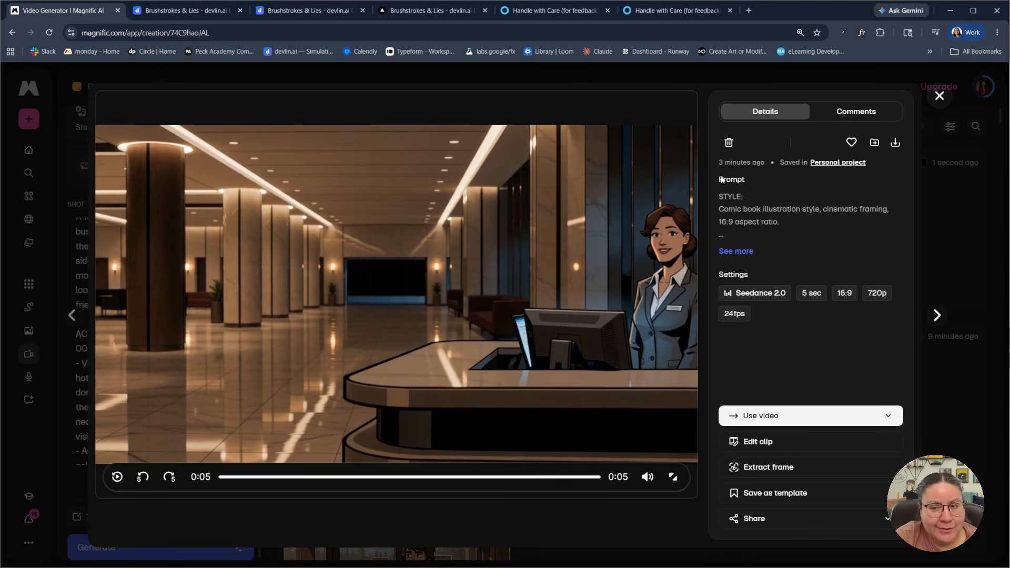
{"action": "left_click", "coordinate": [940, 95]}
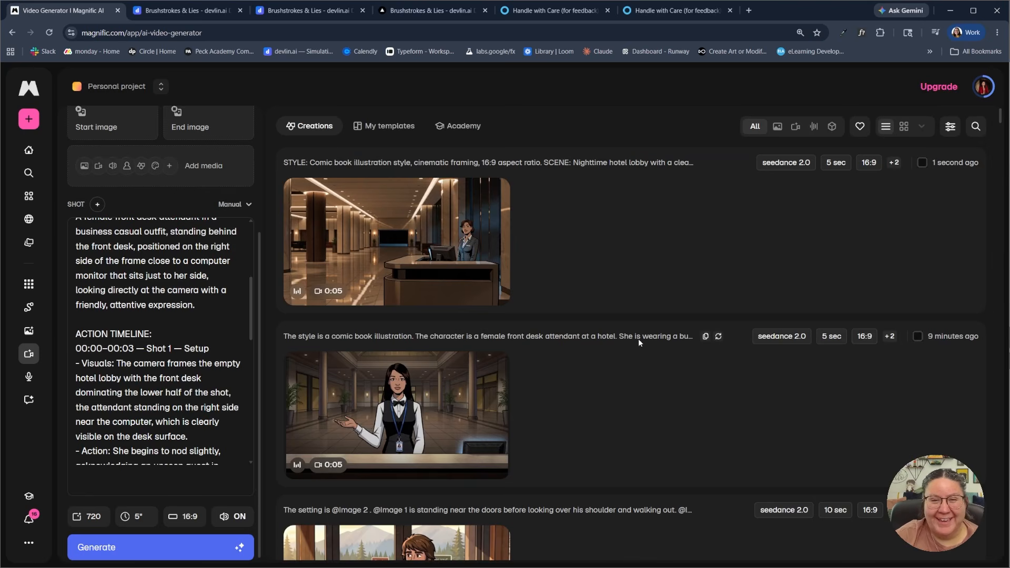
{"action": "mouse_move", "coordinate": [460, 421]}
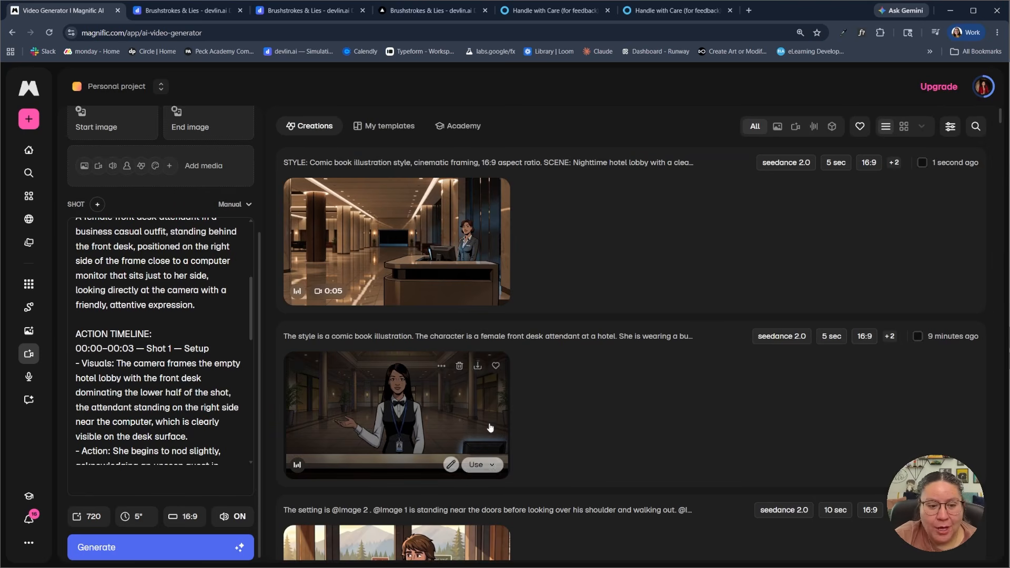
{"action": "left_click", "coordinate": [459, 421]}
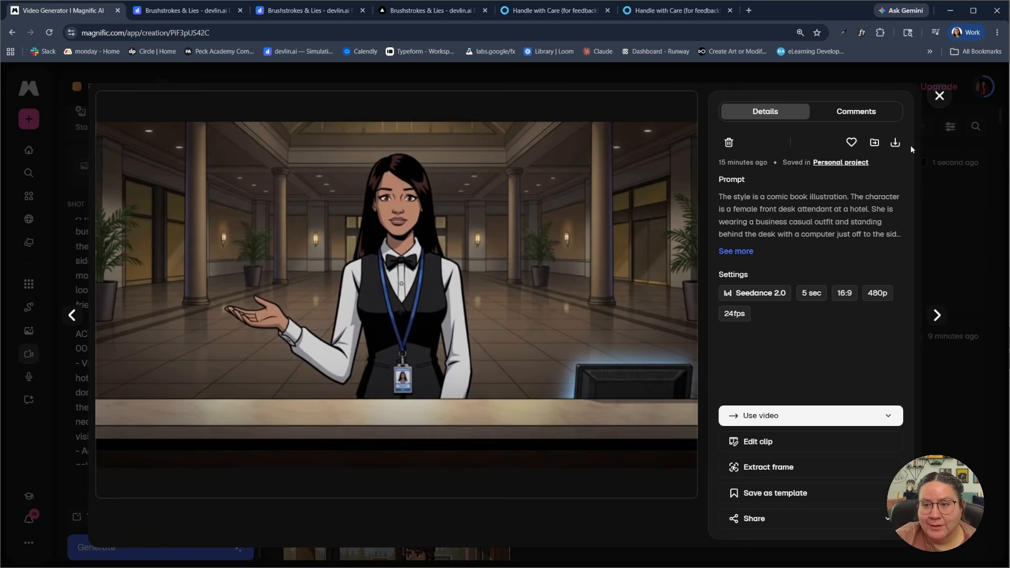
{"action": "left_click", "coordinate": [940, 97]}
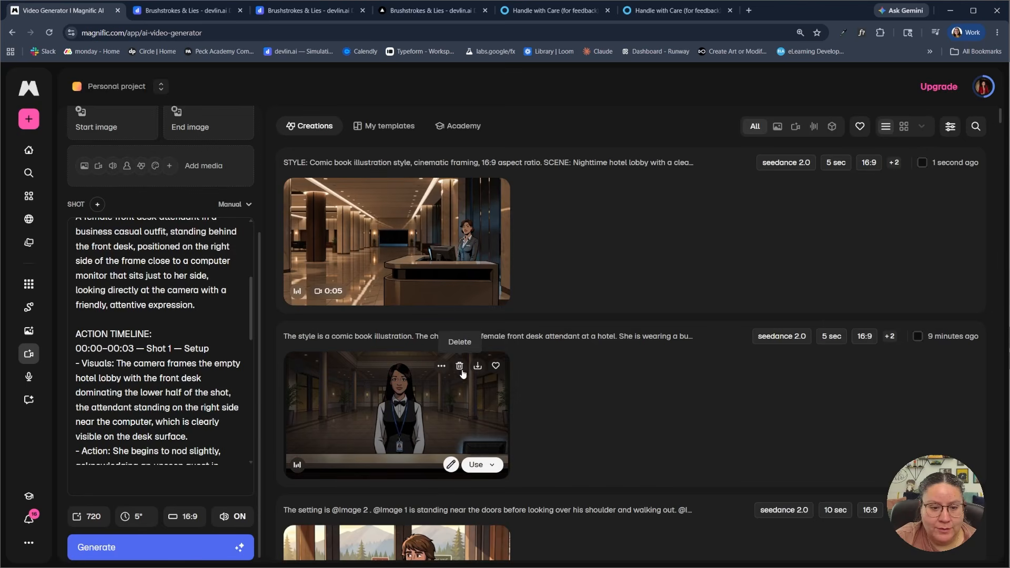
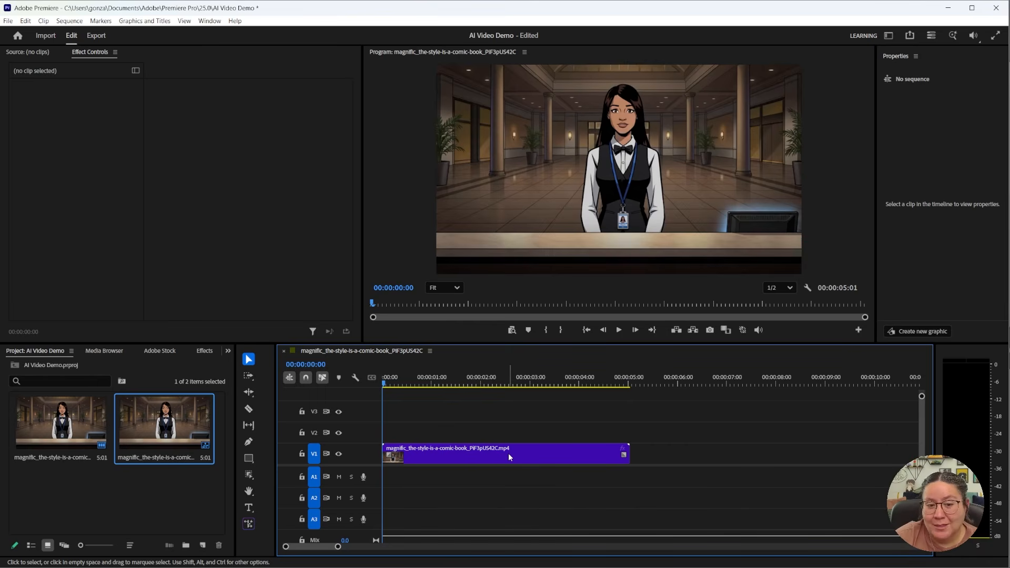
{"action": "right_click", "coordinate": [520, 457]}
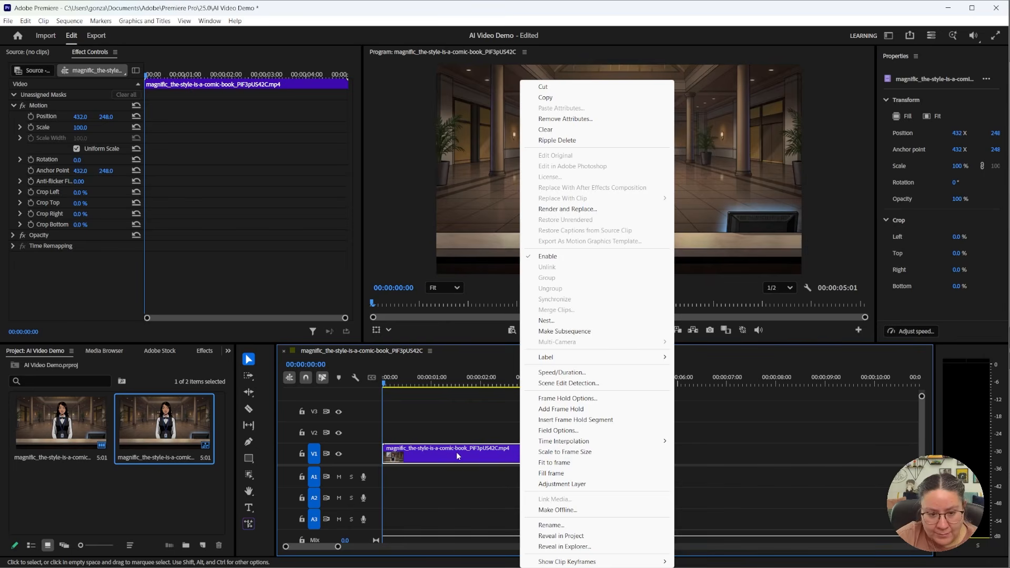
{"action": "left_click", "coordinate": [581, 374]}
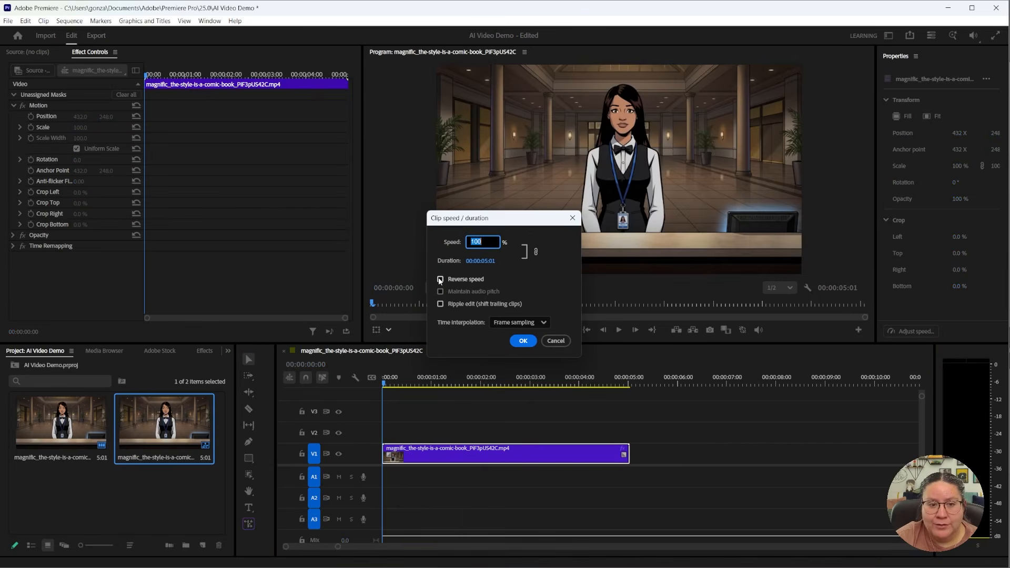
{"action": "left_click", "coordinate": [556, 342]}
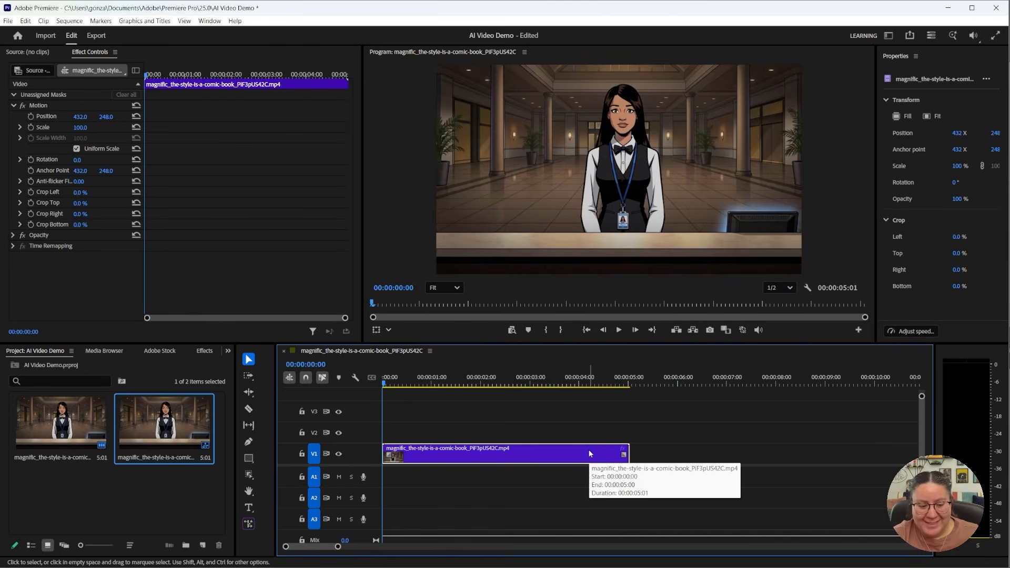
{"action": "right_click", "coordinate": [523, 459]}
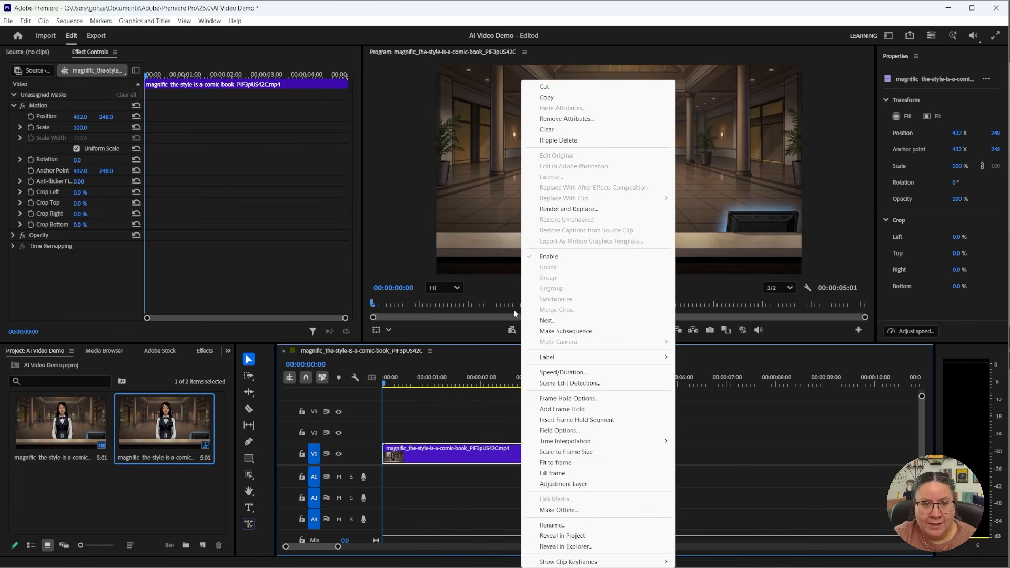
{"action": "left_click", "coordinate": [466, 451]}
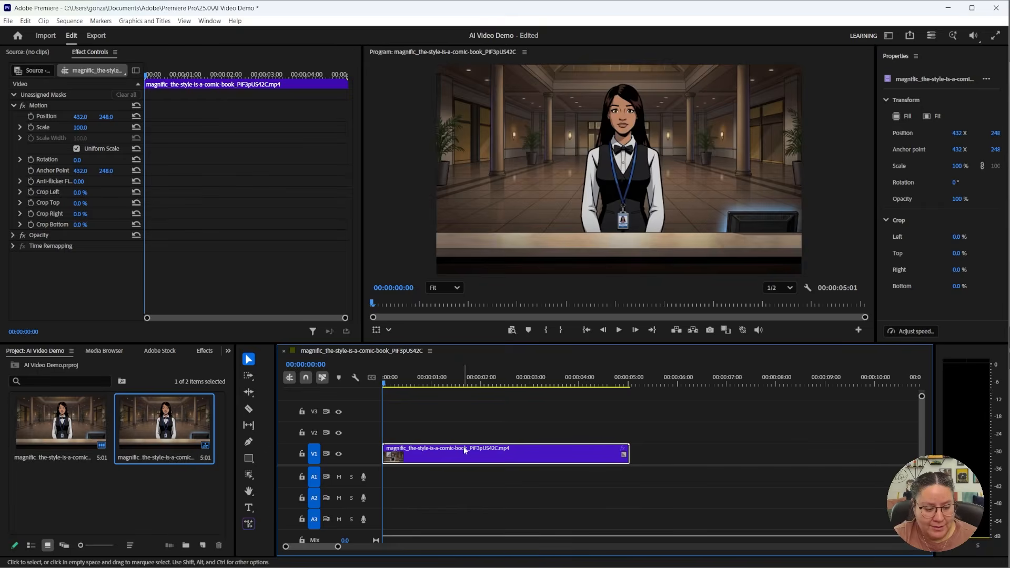
{"action": "key", "text": "ctrl+shift+d"}
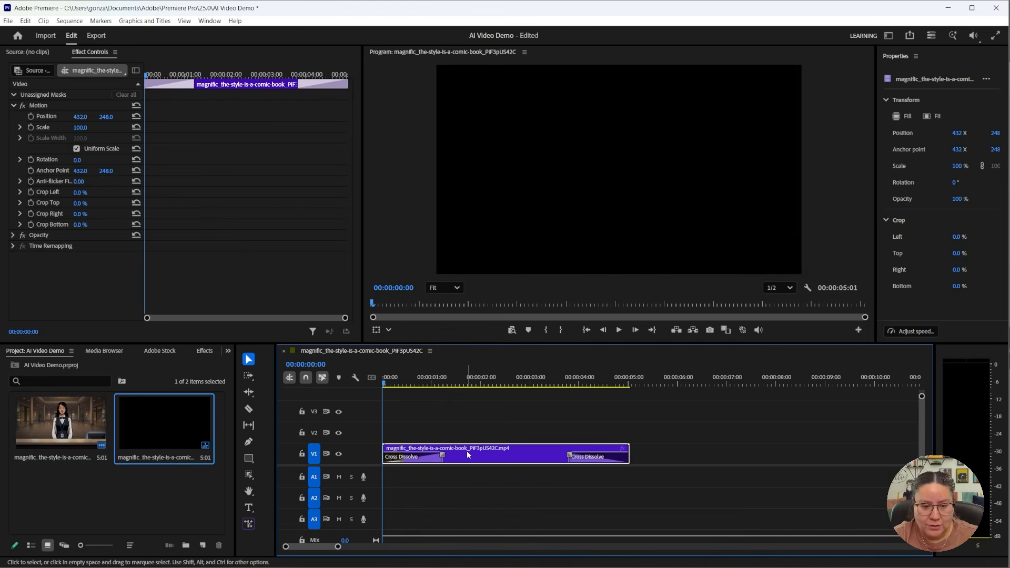
{"action": "key", "text": "ctrl+z"}
Copy the front desk attendant clip on V1 and paste a duplicate directly after it, starting at 00:00:05:01
{"action": "right_click", "coordinate": [466, 452]}
{"action": "left_click", "coordinate": [512, 101]}
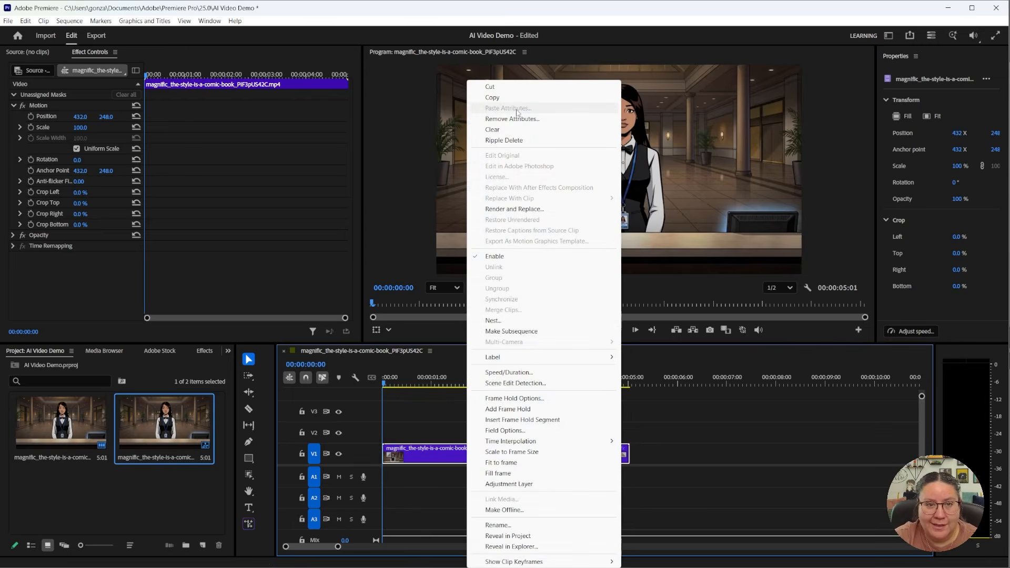
{"action": "left_click", "coordinate": [646, 455]}
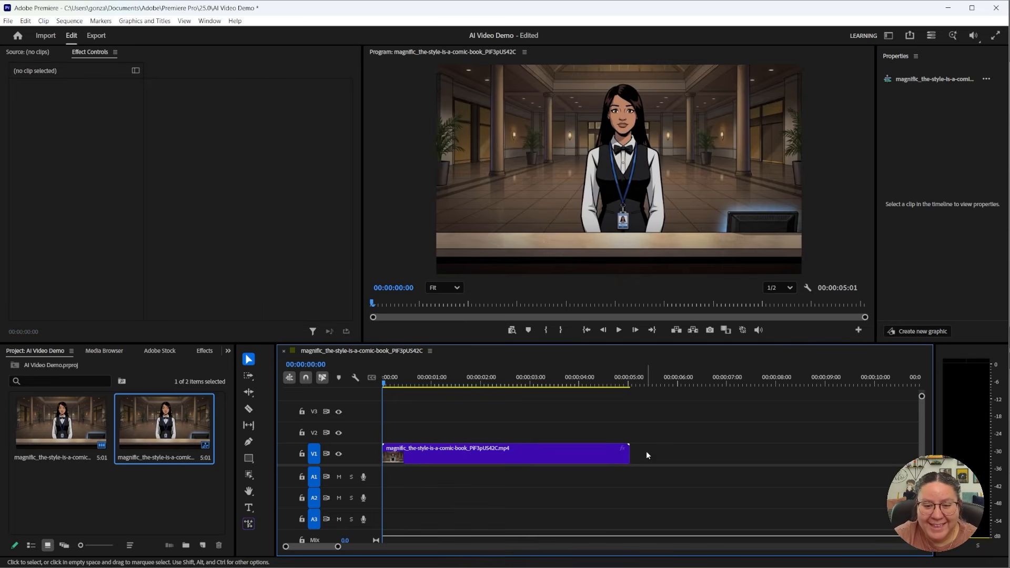
{"action": "key", "text": "ctrl+v"}
{"action": "left_click_drag", "start_coordinate": [563, 459], "coordinate": [508, 449]}
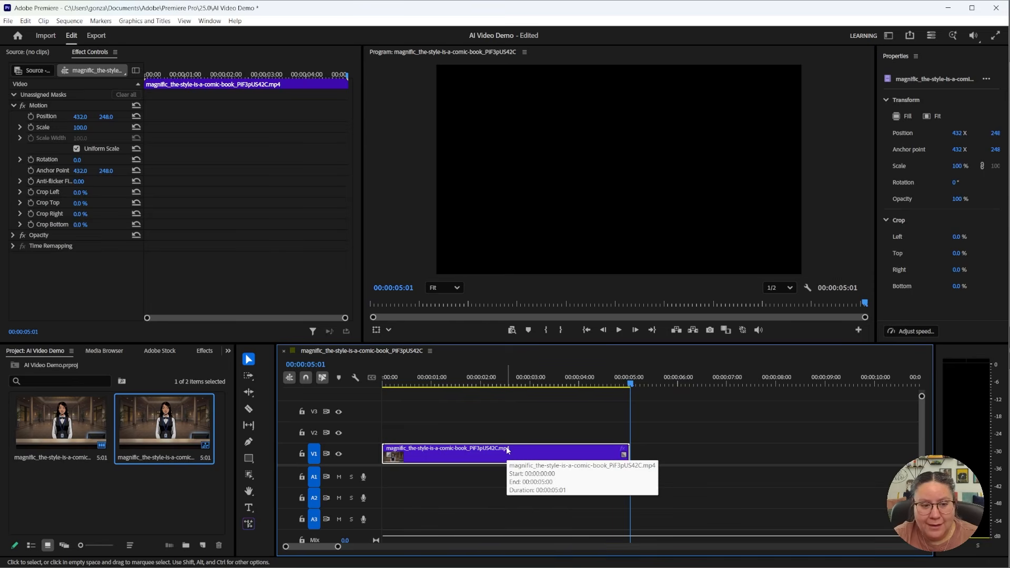
{"action": "right_click", "coordinate": [508, 450]}
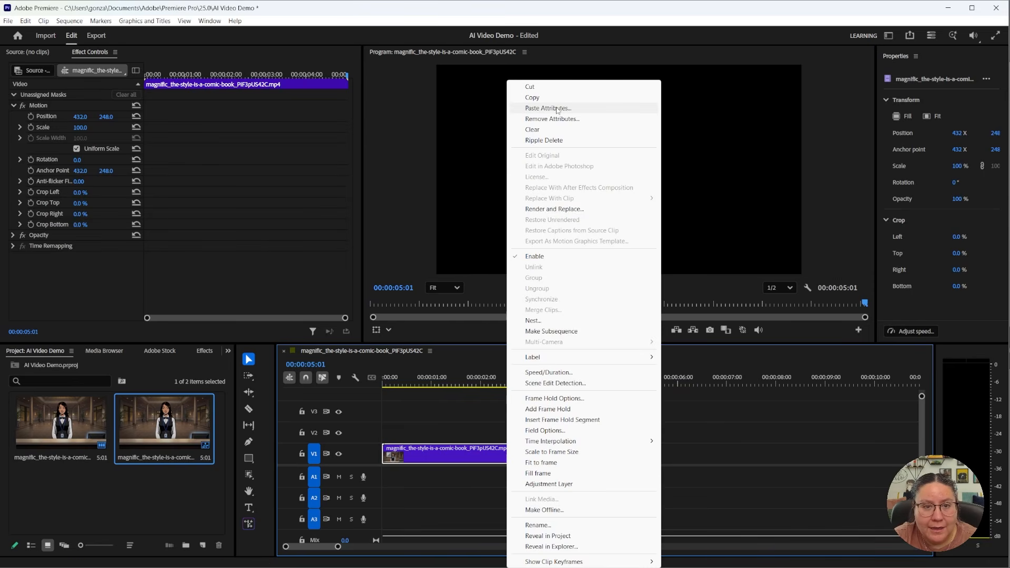
{"action": "left_click", "coordinate": [679, 457]}
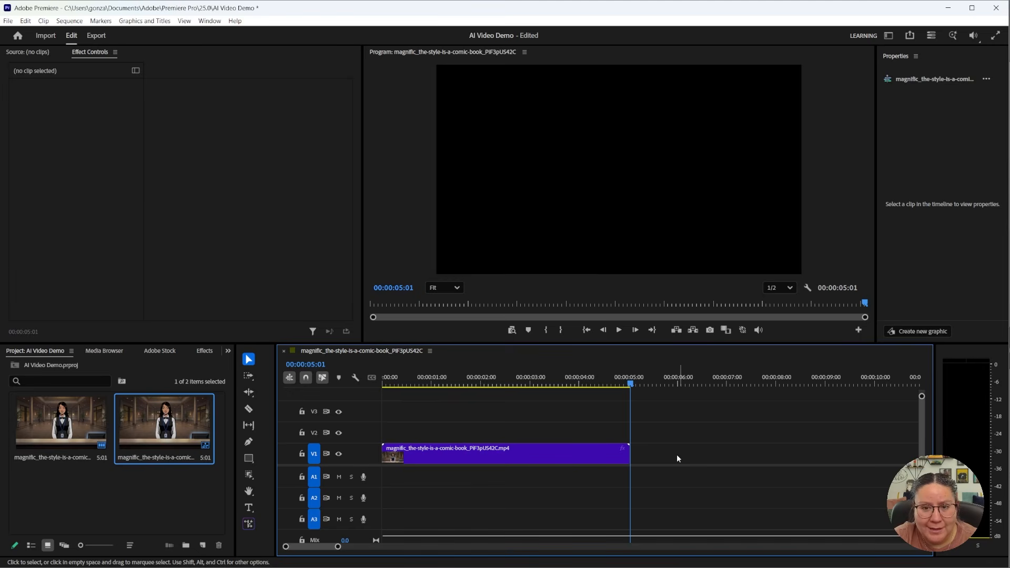
{"action": "key", "text": "ctrl+v"}
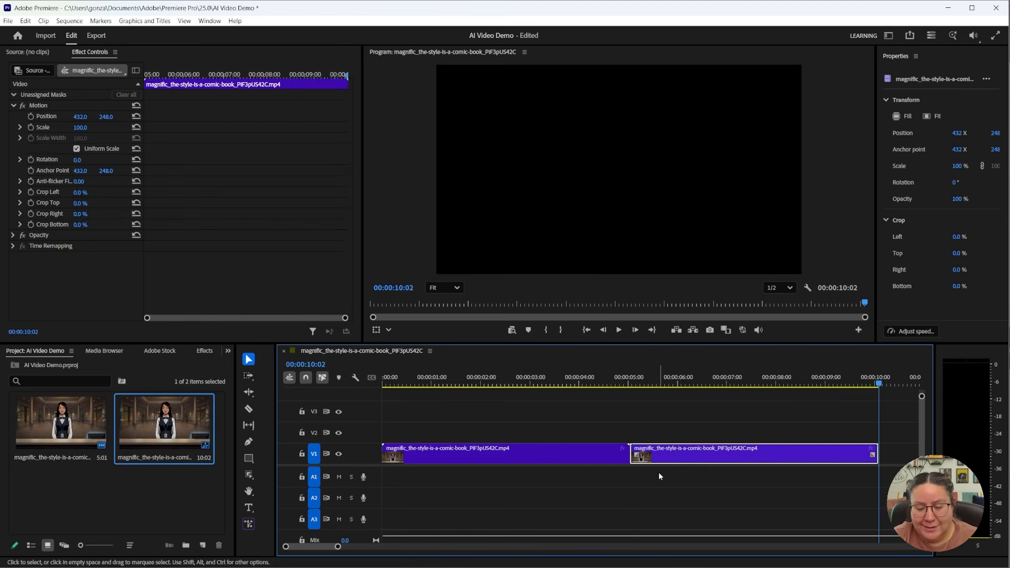
Reverse the speed of the duplicate clip on V1 and play the sequence through from the start
{"action": "left_click", "coordinate": [564, 448]}
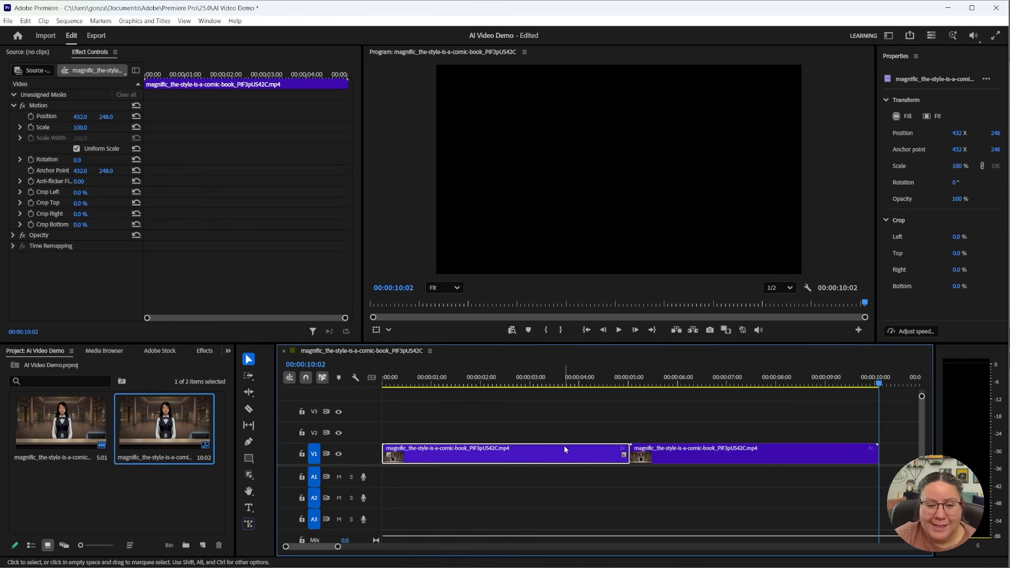
{"action": "left_click", "coordinate": [644, 458]}
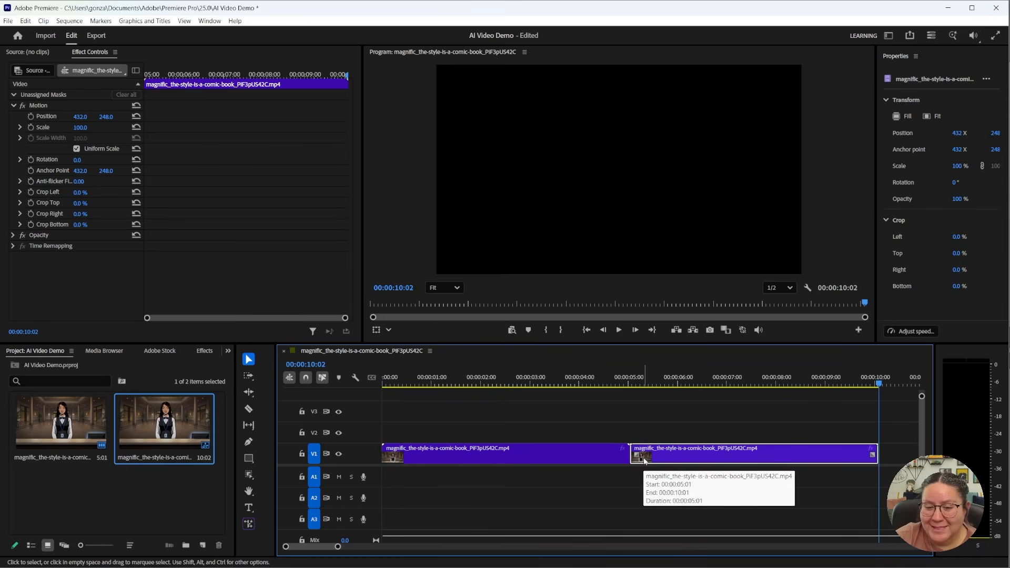
{"action": "left_click", "coordinate": [445, 451]}
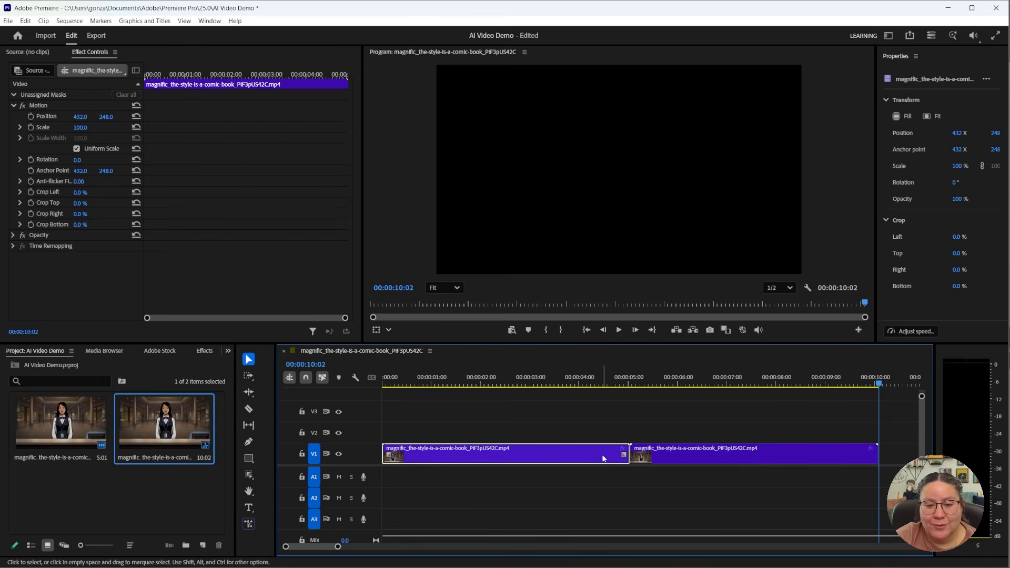
{"action": "left_click", "coordinate": [671, 457]}
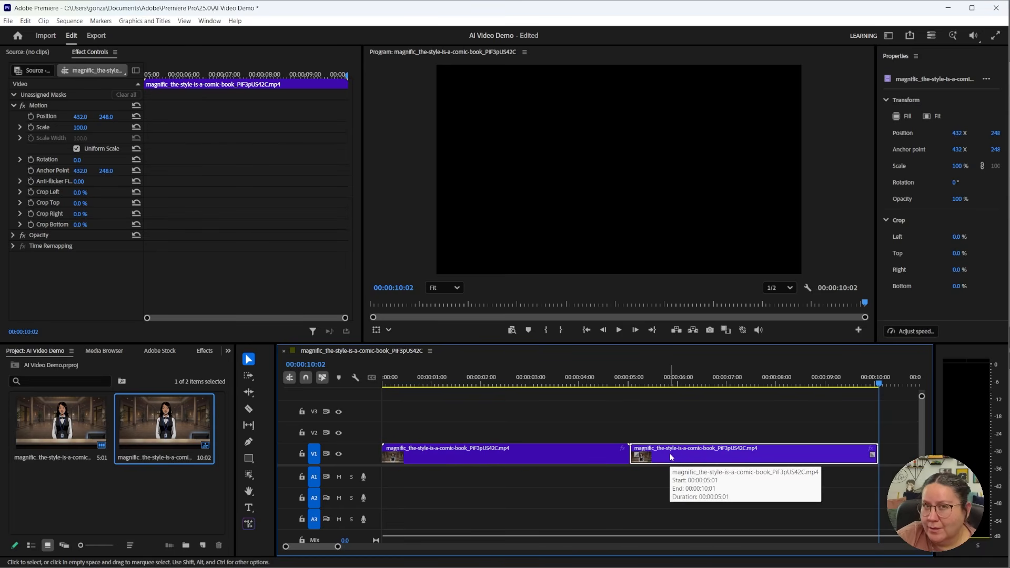
{"action": "right_click", "coordinate": [671, 458]}
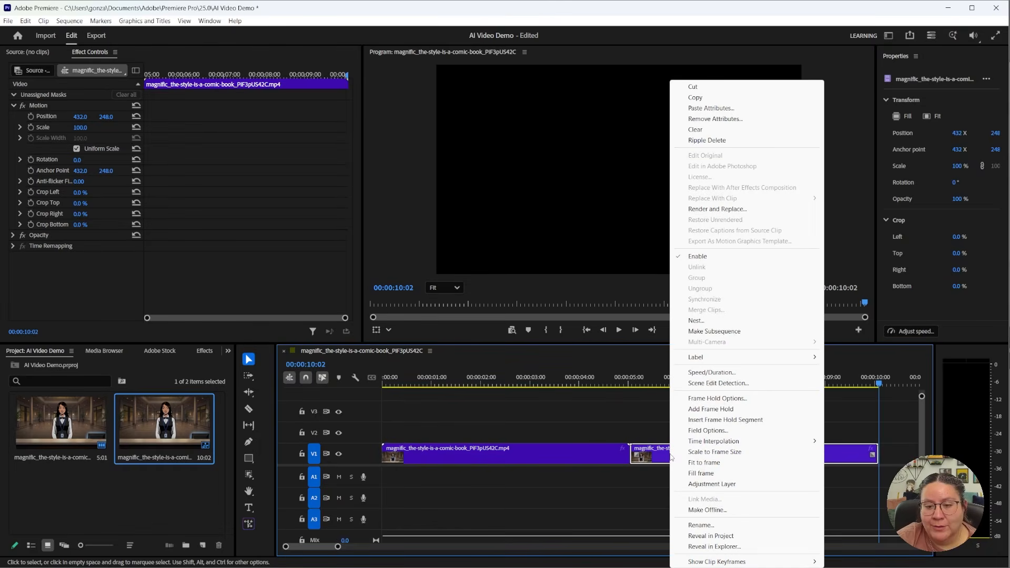
{"action": "left_click", "coordinate": [744, 371]}
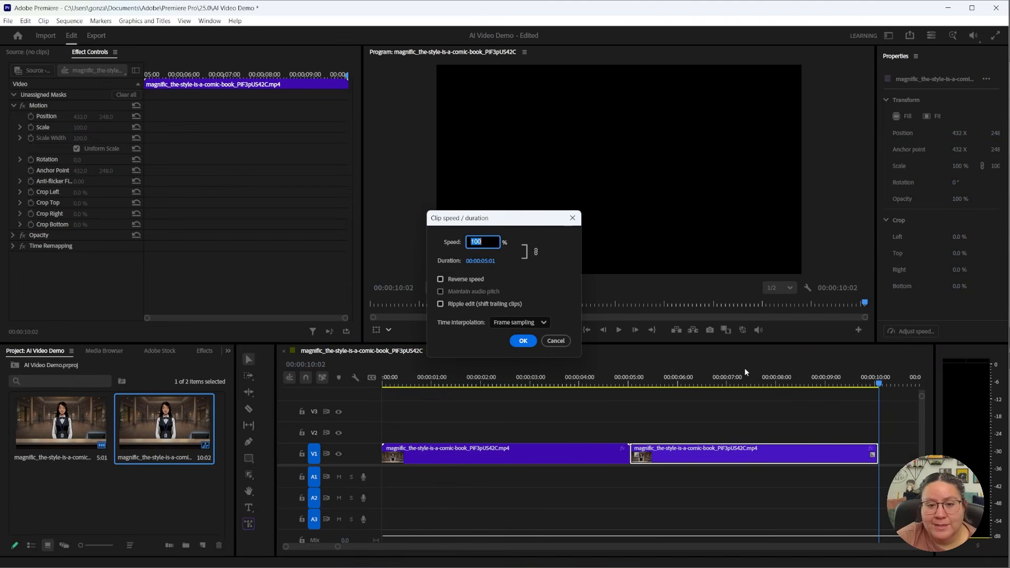
{"action": "left_click", "coordinate": [523, 341]}
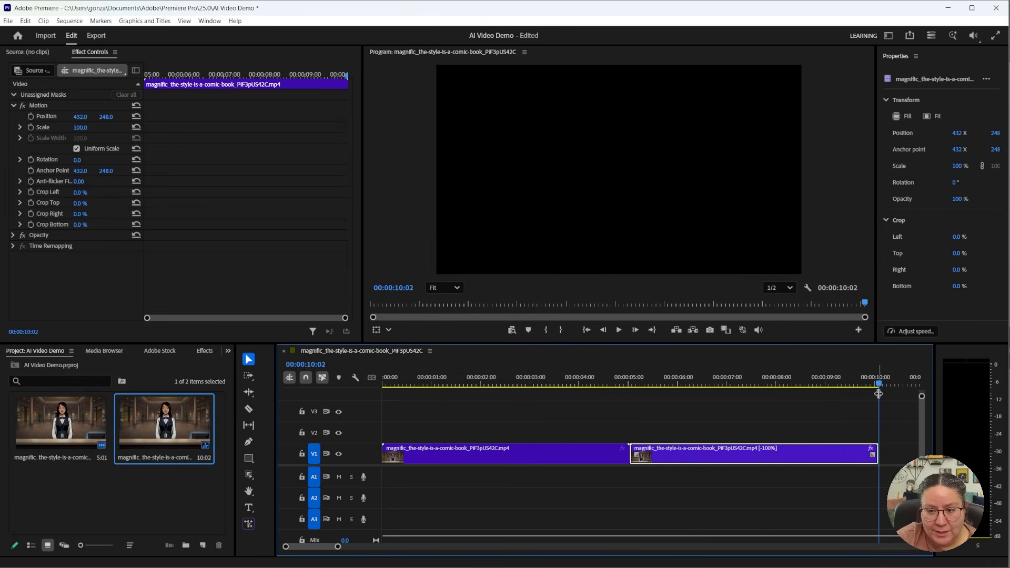
{"action": "left_click_drag", "start_coordinate": [880, 385], "coordinate": [423, 384]}
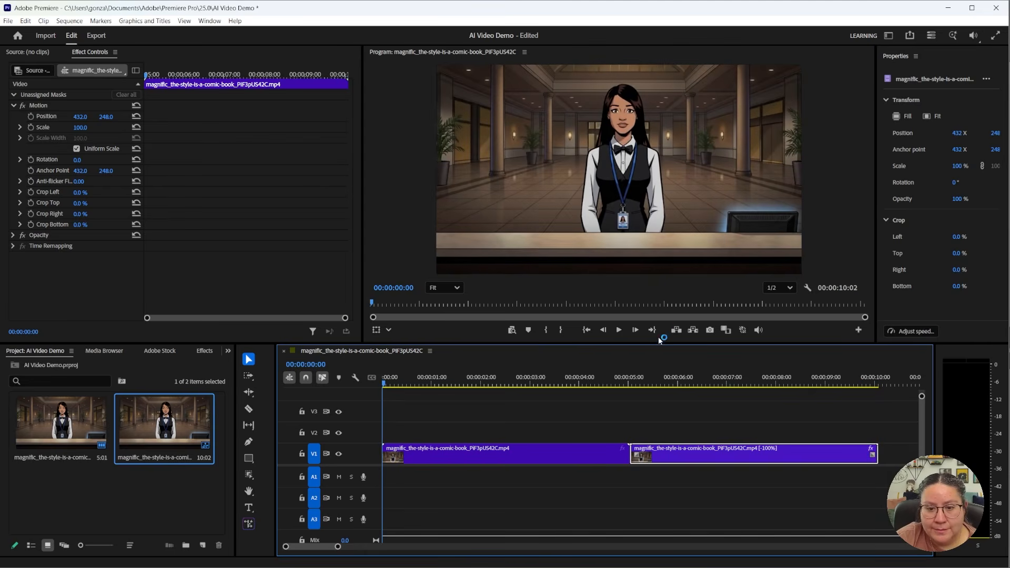
{"action": "left_click", "coordinate": [619, 330]}
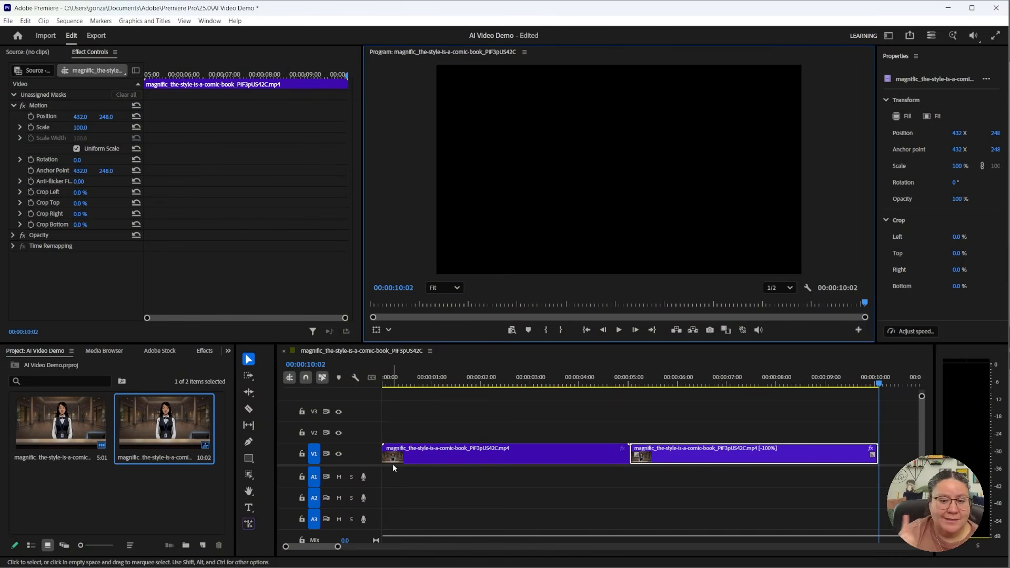
Set up a media file export named frontDesk_loop with the High Quality 720p HD preset
{"action": "left_click", "coordinate": [96, 37]}
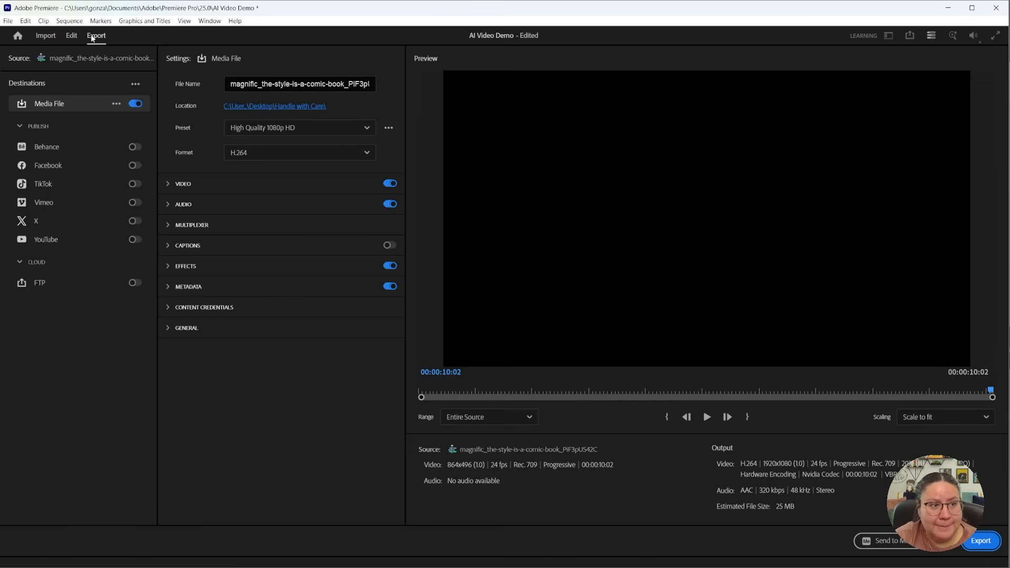
{"action": "key", "text": "ctrl+a"}
{"action": "type", "text": "f"}
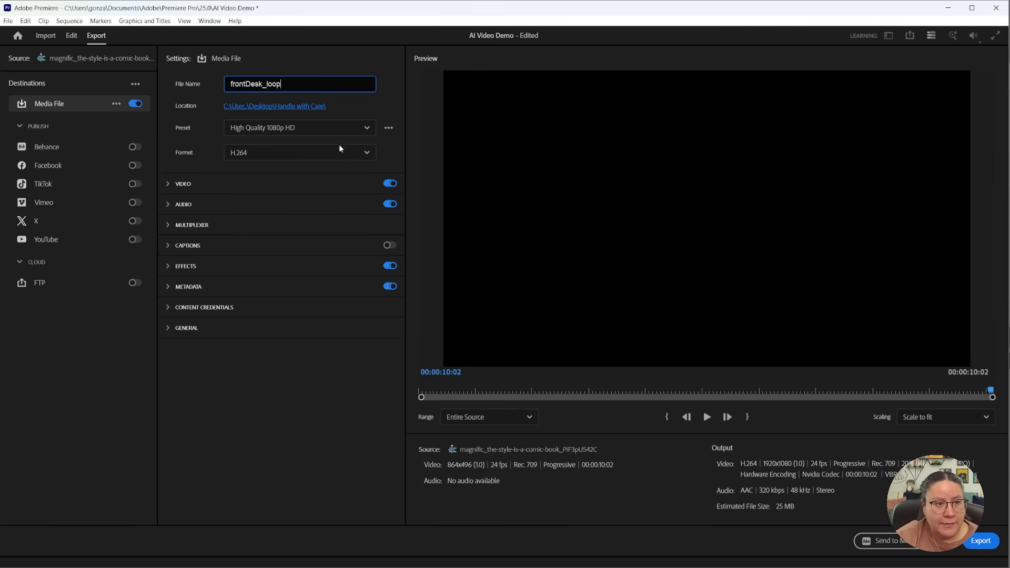
{"action": "left_click", "coordinate": [308, 129]}
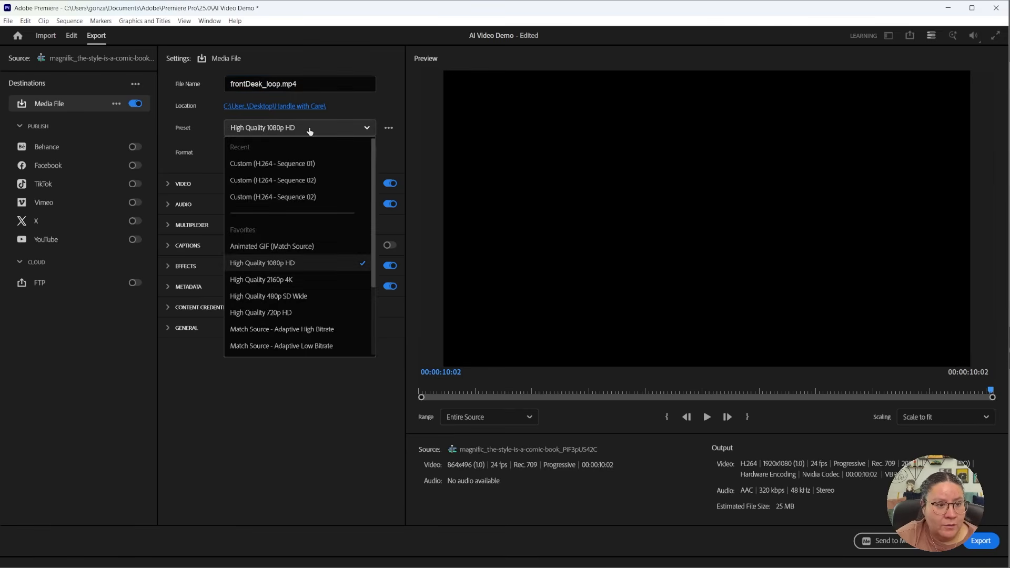
{"action": "left_click", "coordinate": [287, 314]}
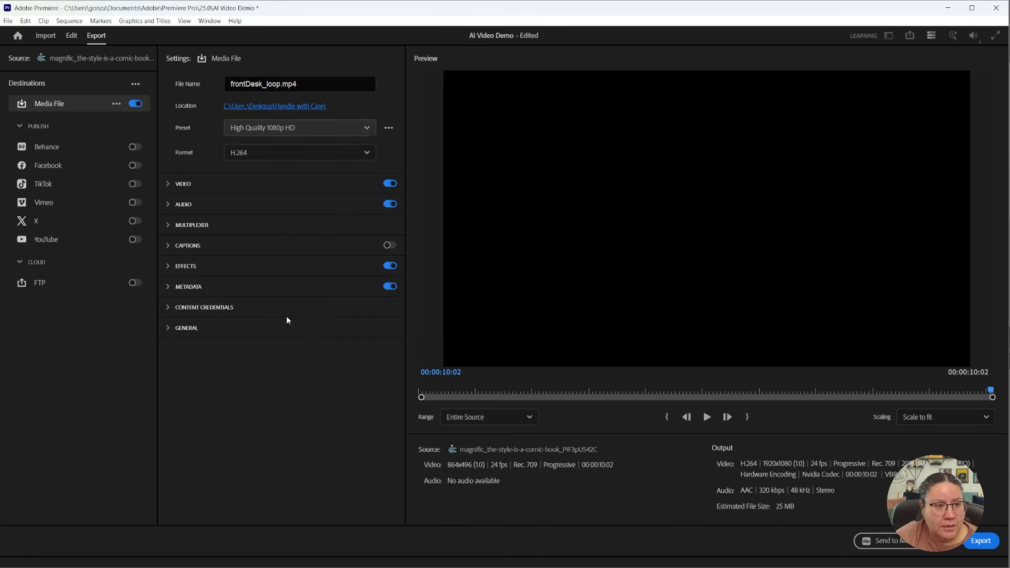
Check the format and basic video settings, including the pixel aspect options, and export the front desk loop as H.264
{"action": "left_click", "coordinate": [272, 160]}
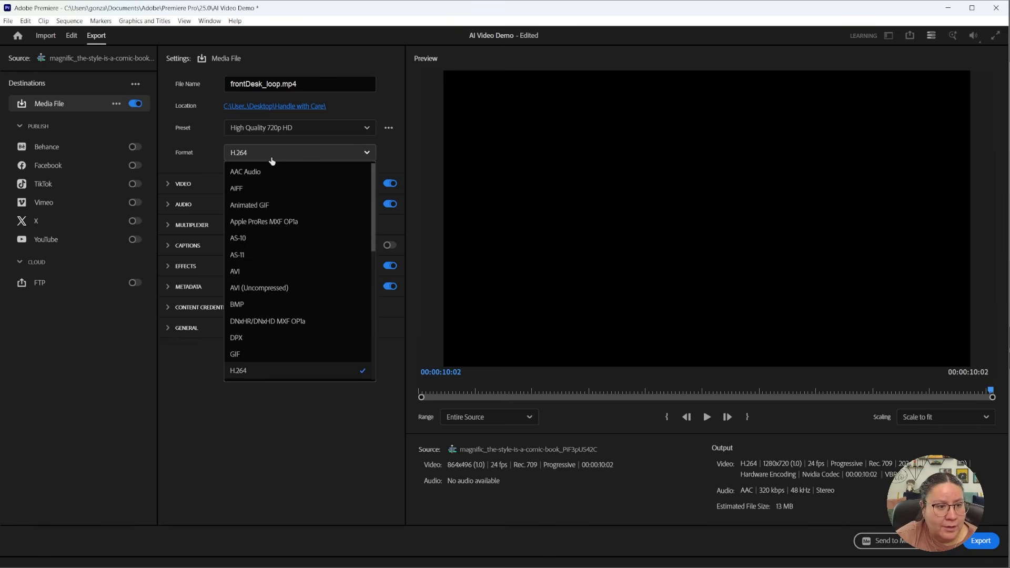
{"action": "left_click", "coordinate": [271, 158]}
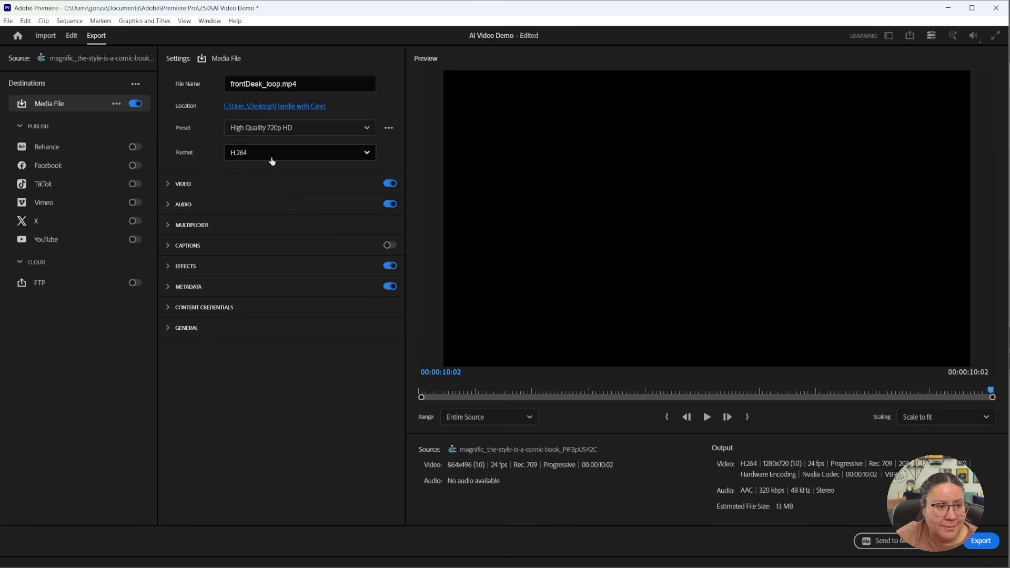
{"action": "left_click", "coordinate": [267, 190]}
{"action": "left_click", "coordinate": [264, 324]}
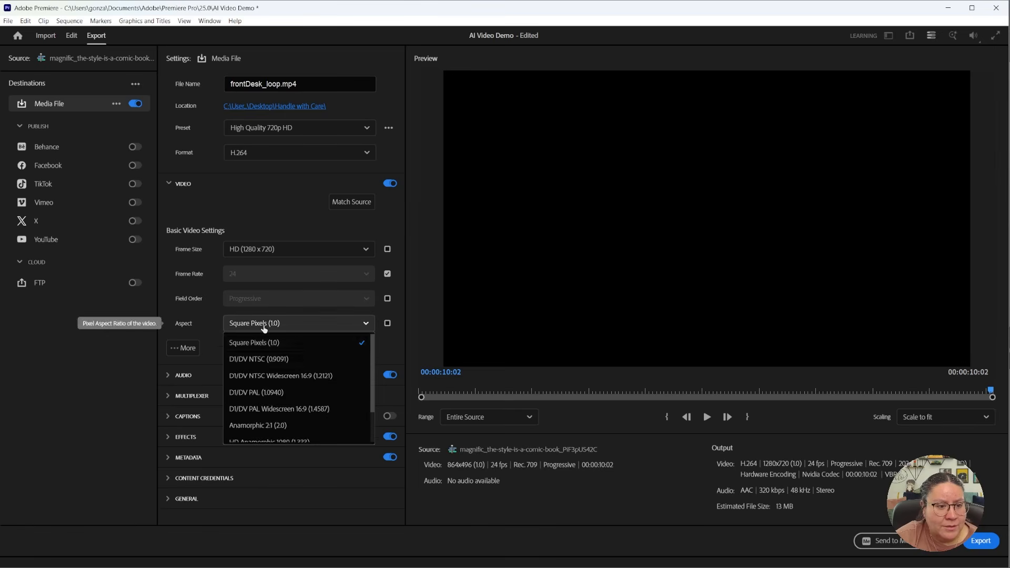
{"action": "left_click", "coordinate": [280, 228]}
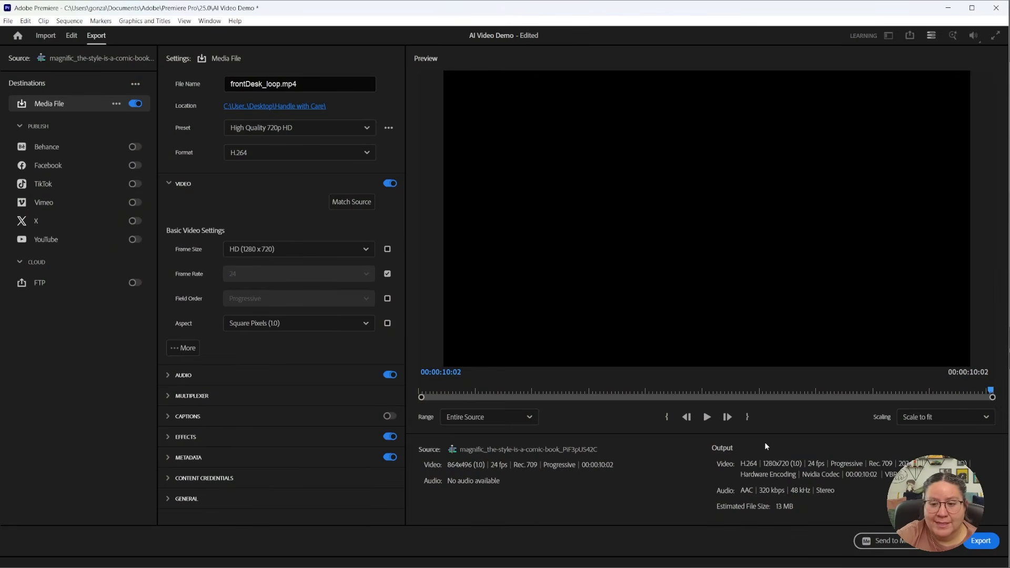
{"action": "left_click", "coordinate": [979, 541]}
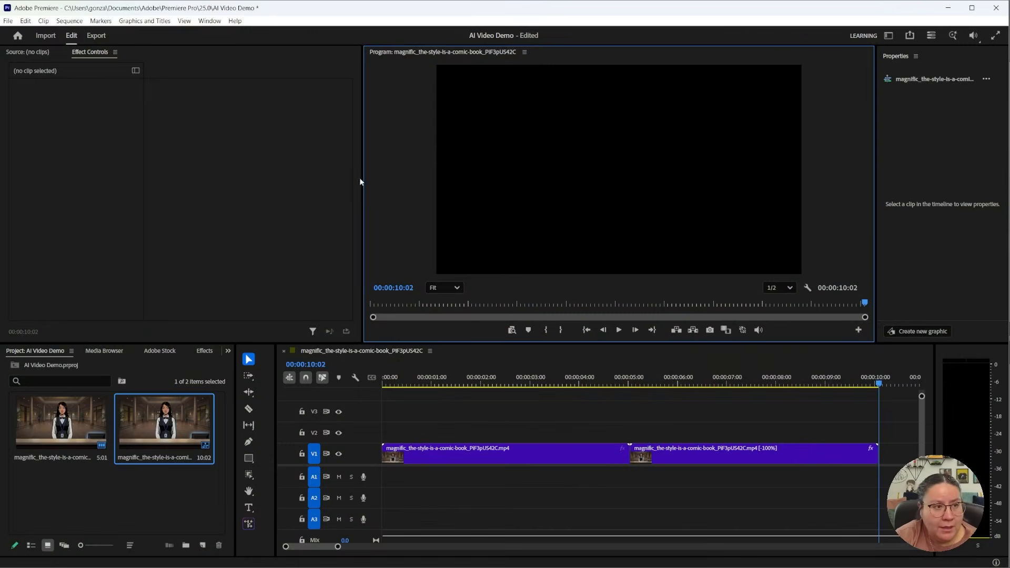
Reopen the export settings, review the available presets and choose High Quality 720p HD
{"action": "left_click", "coordinate": [97, 36]}
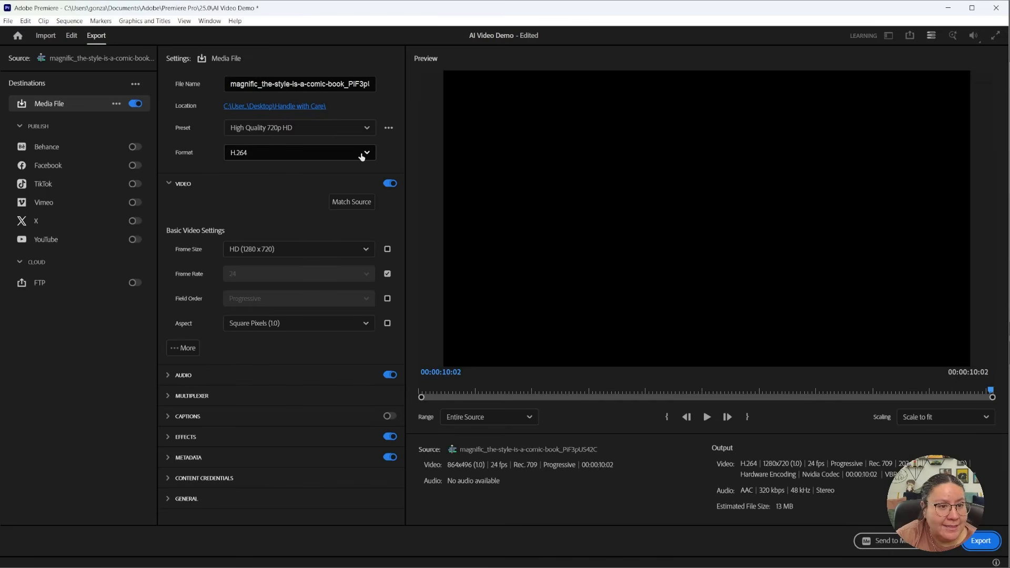
{"action": "left_click", "coordinate": [368, 129]}
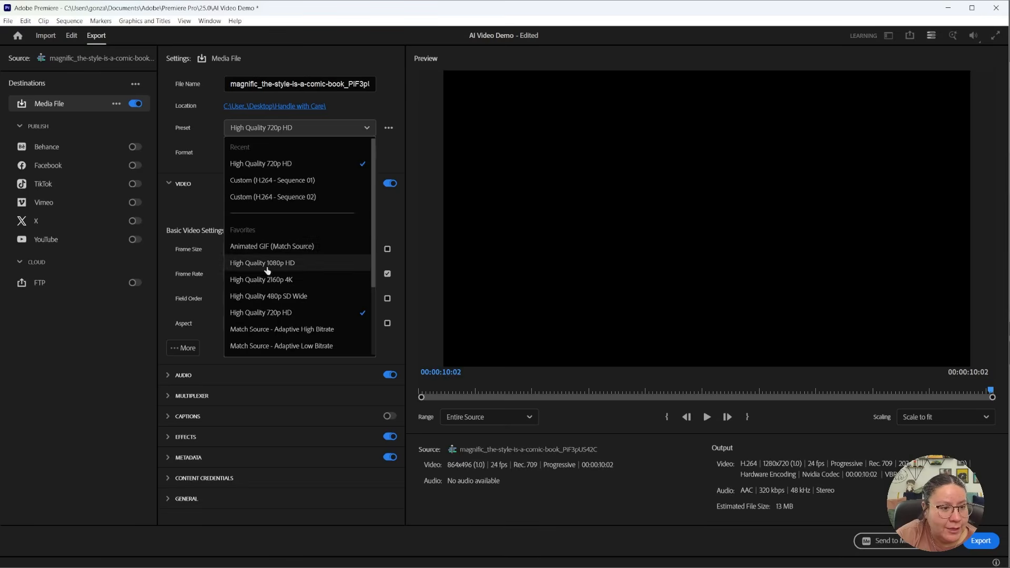
{"action": "left_click", "coordinate": [326, 164]}
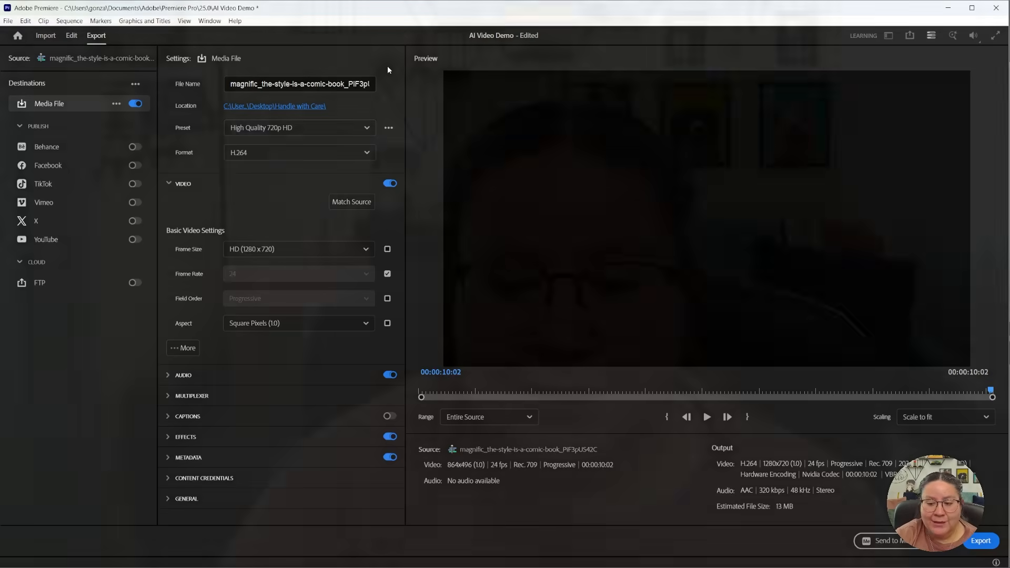
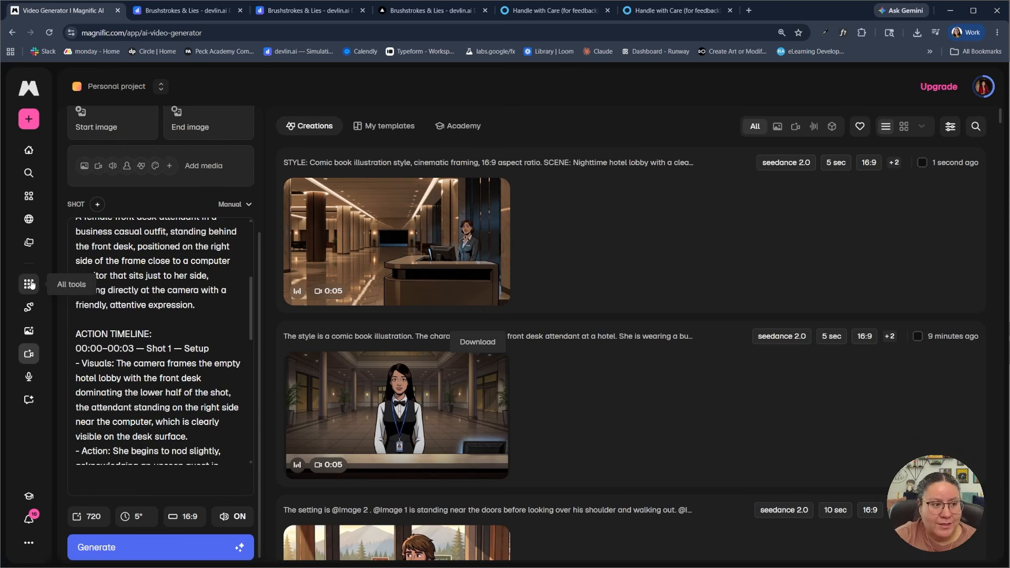
Open the Image Generator tool and switch its model to Auto
{"action": "left_click", "coordinate": [29, 285]}
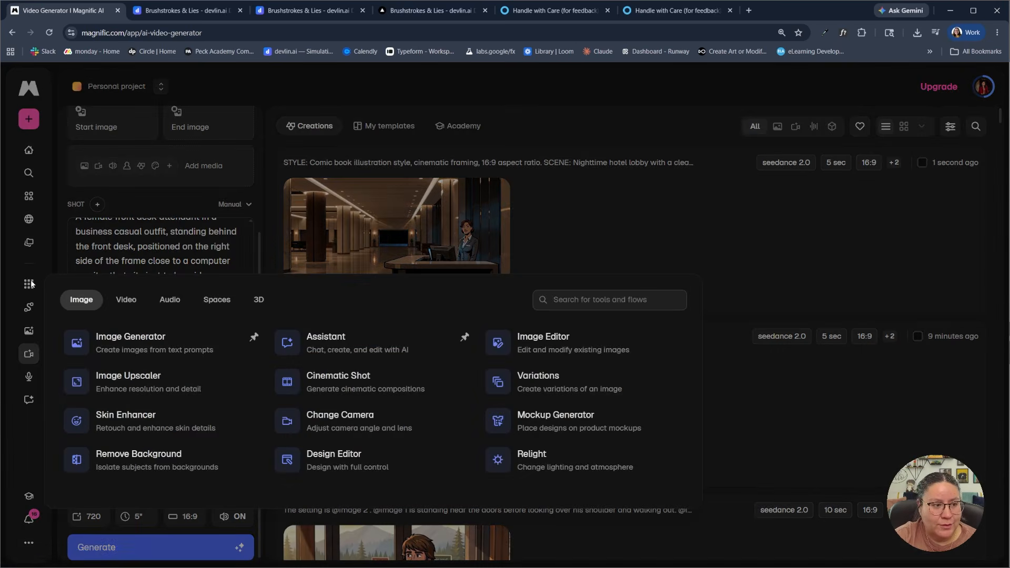
{"action": "left_click", "coordinate": [108, 350]}
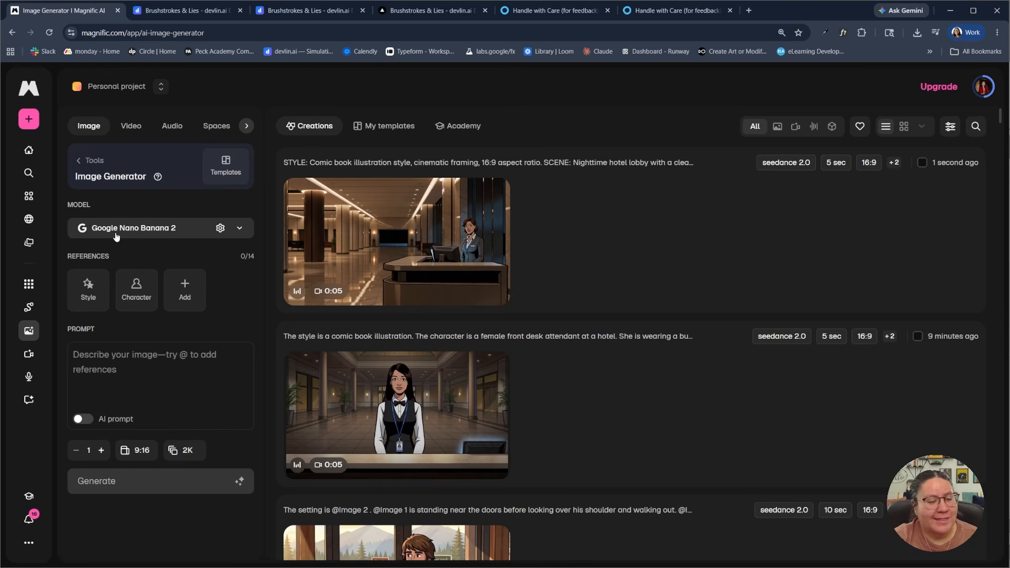
{"action": "left_click", "coordinate": [239, 230]}
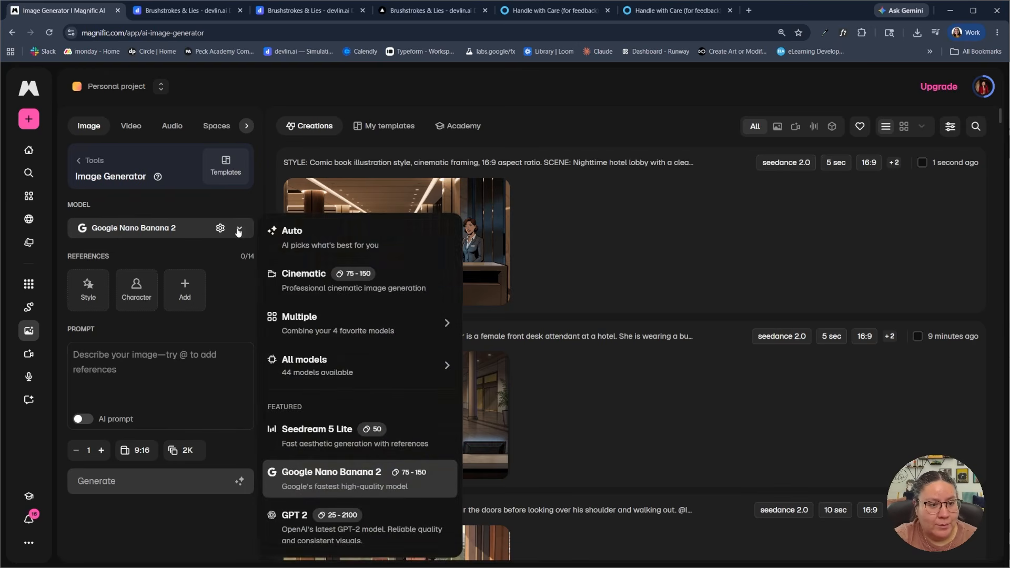
{"action": "left_click", "coordinate": [284, 239]}
{"action": "left_click", "coordinate": [240, 228]}
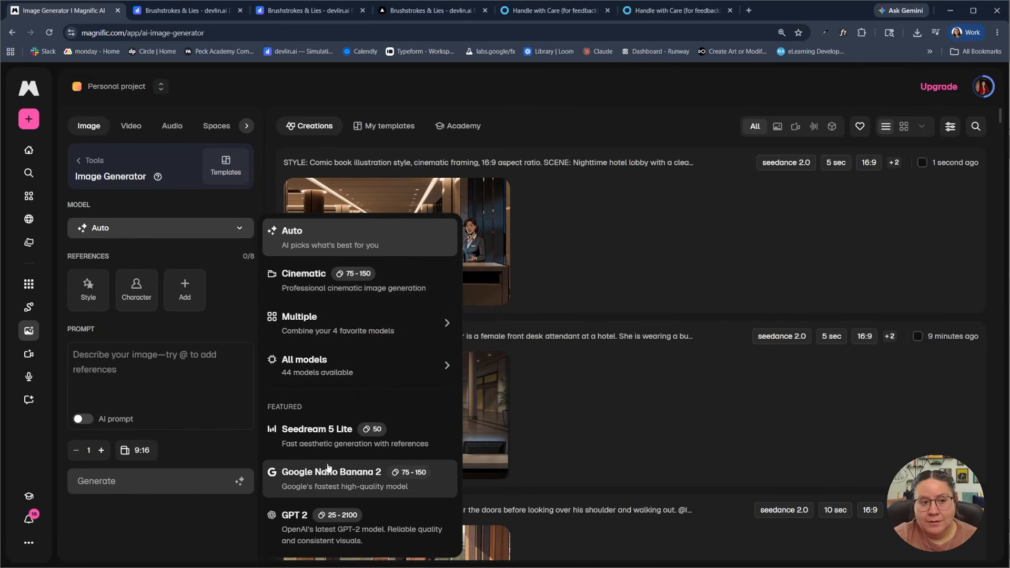
{"action": "left_click", "coordinate": [249, 246]}
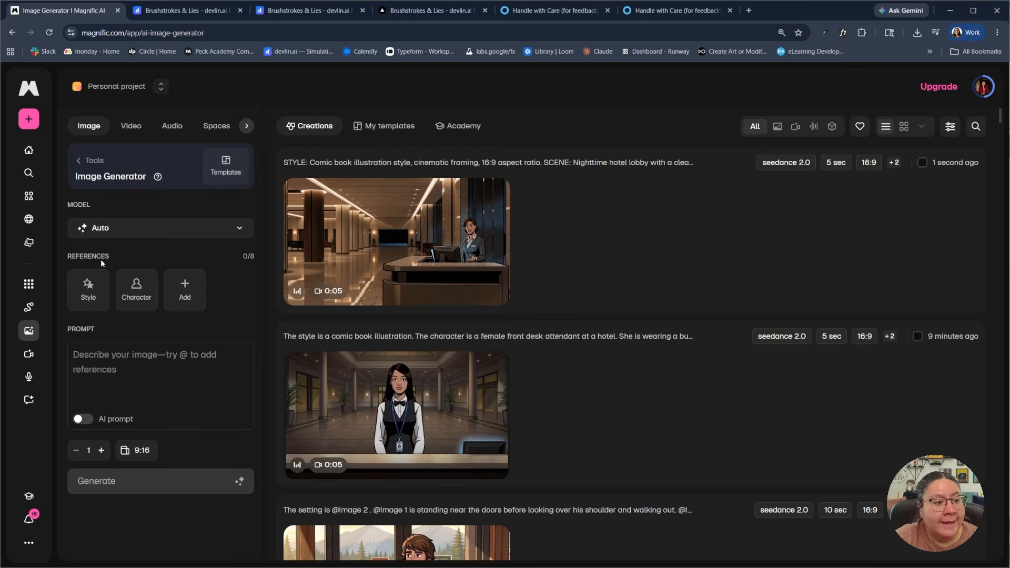
Browse the featured style references, including the pastel cartoon style, and close the style library
{"action": "left_click", "coordinate": [86, 301]}
{"action": "mouse_move", "coordinate": [463, 455]}
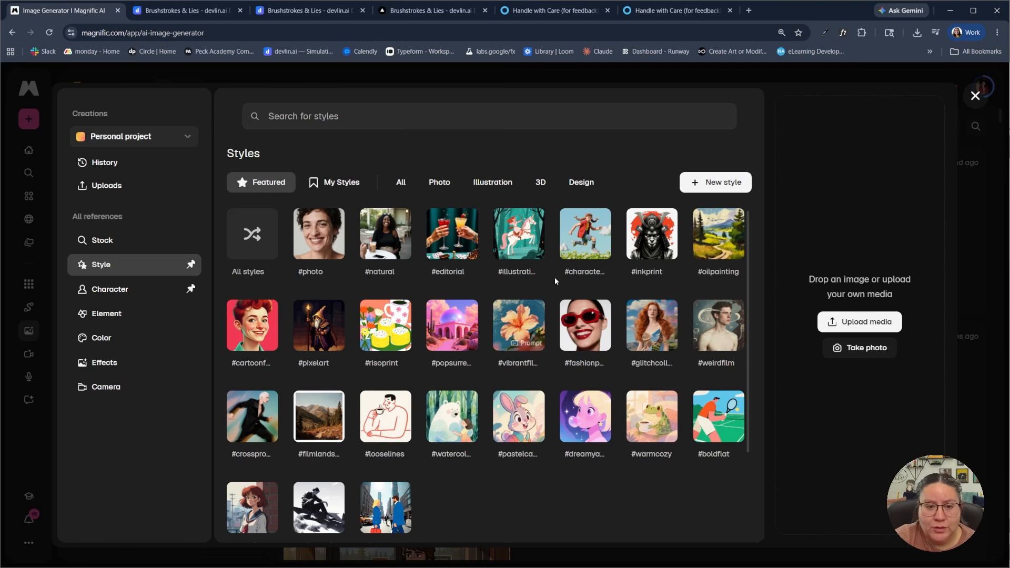
{"action": "mouse_move", "coordinate": [579, 243]}
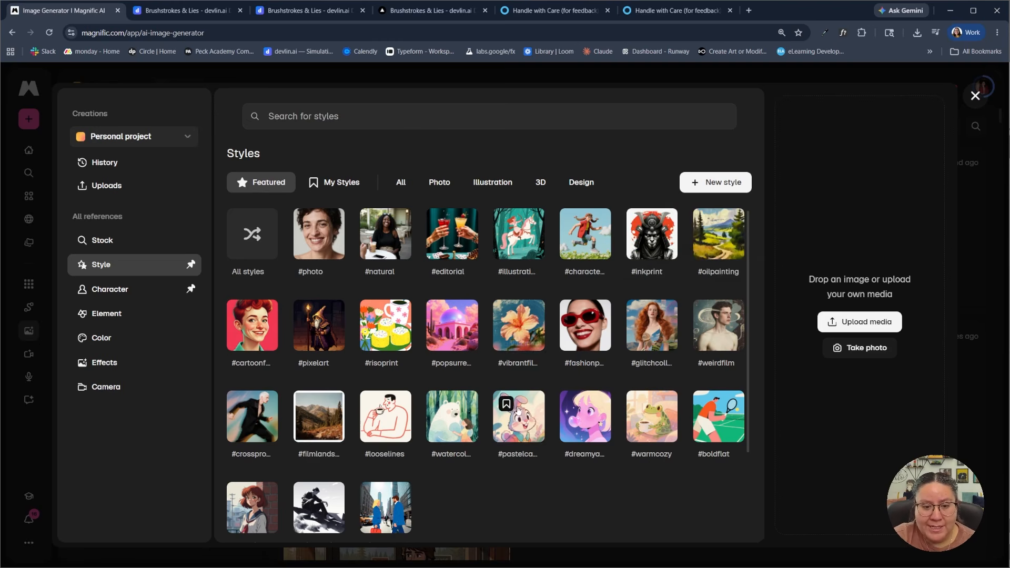
{"action": "mouse_move", "coordinate": [521, 421]}
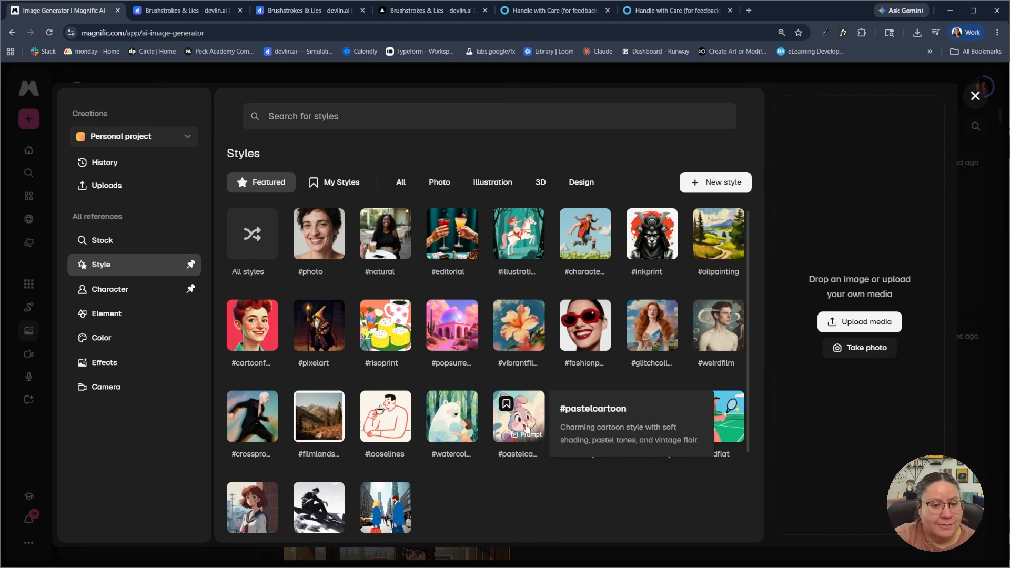
{"action": "scroll", "coordinate": [483, 475], "scroll_direction": "down", "scroll_amount": 2}
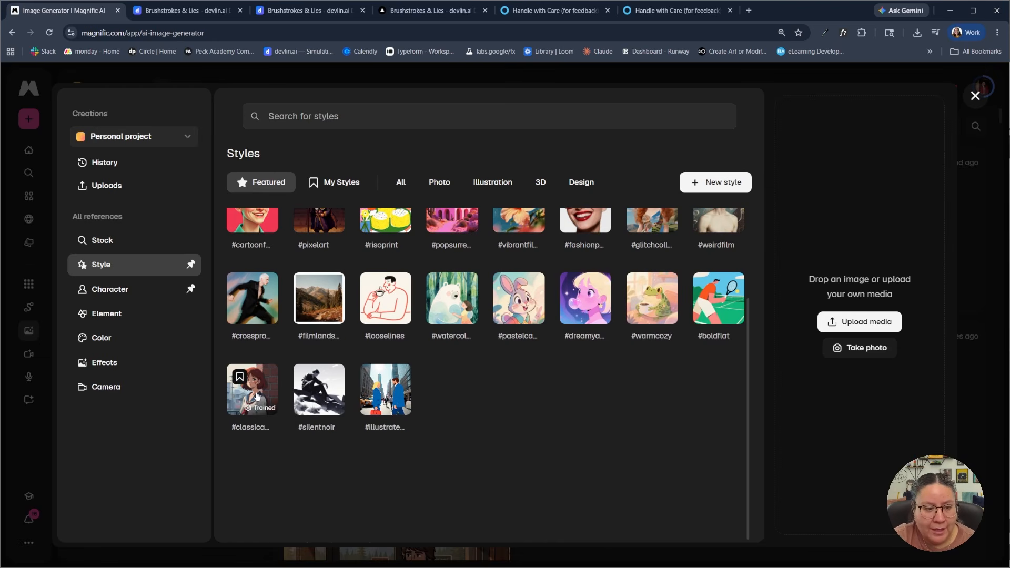
{"action": "scroll", "coordinate": [547, 429], "scroll_direction": "up", "scroll_amount": 2}
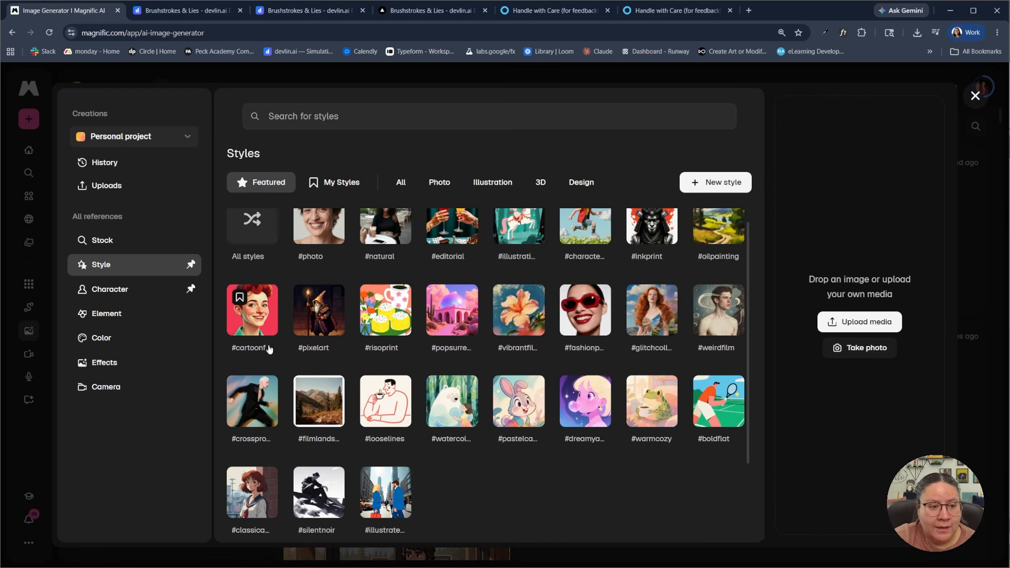
{"action": "mouse_move", "coordinate": [581, 342]}
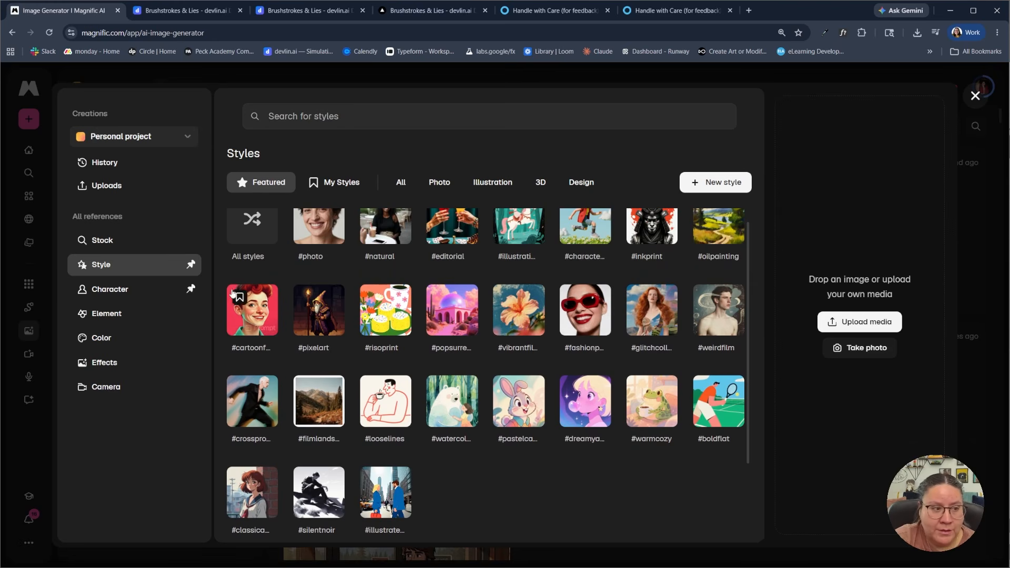
{"action": "left_click", "coordinate": [976, 97]}
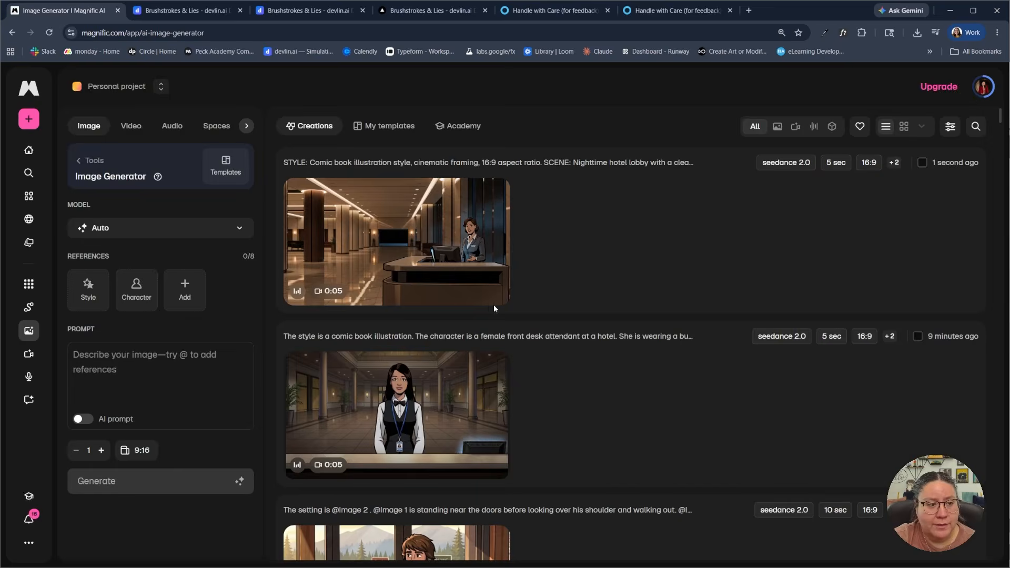
Review the available character references, including the custom ones, and close the character library
{"action": "left_click", "coordinate": [136, 291]}
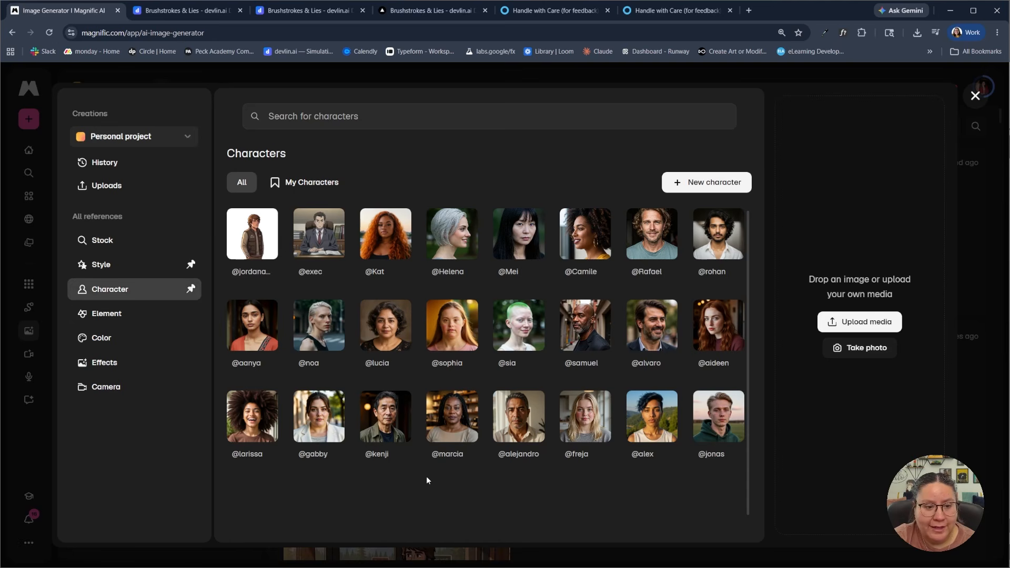
{"action": "mouse_move", "coordinate": [322, 235]}
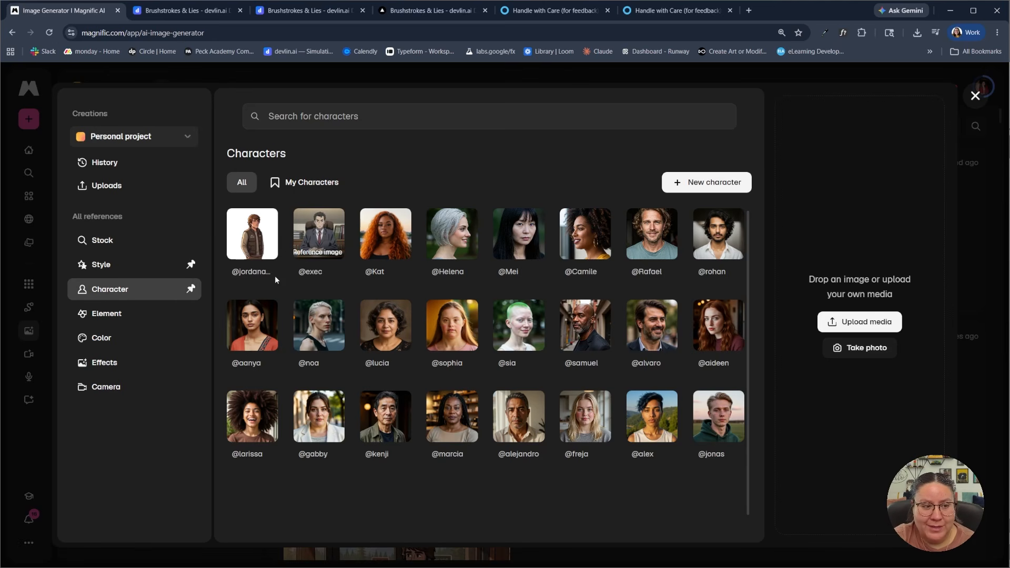
{"action": "mouse_move", "coordinate": [253, 257]}
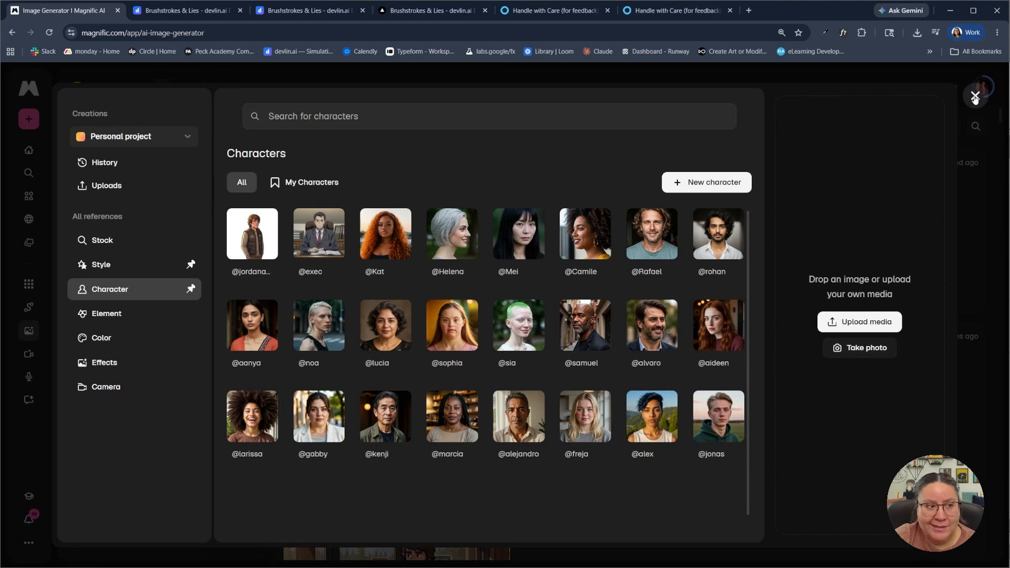
{"action": "left_click", "coordinate": [975, 97]}
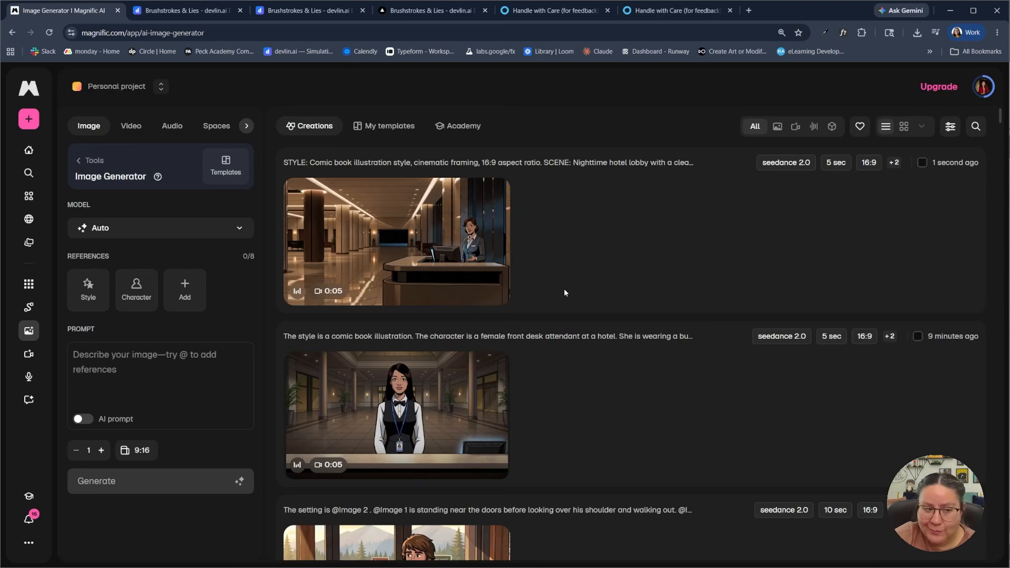
Add the close-up front desk attendant video from the creation history as an image reference
{"action": "left_click", "coordinate": [181, 285]}
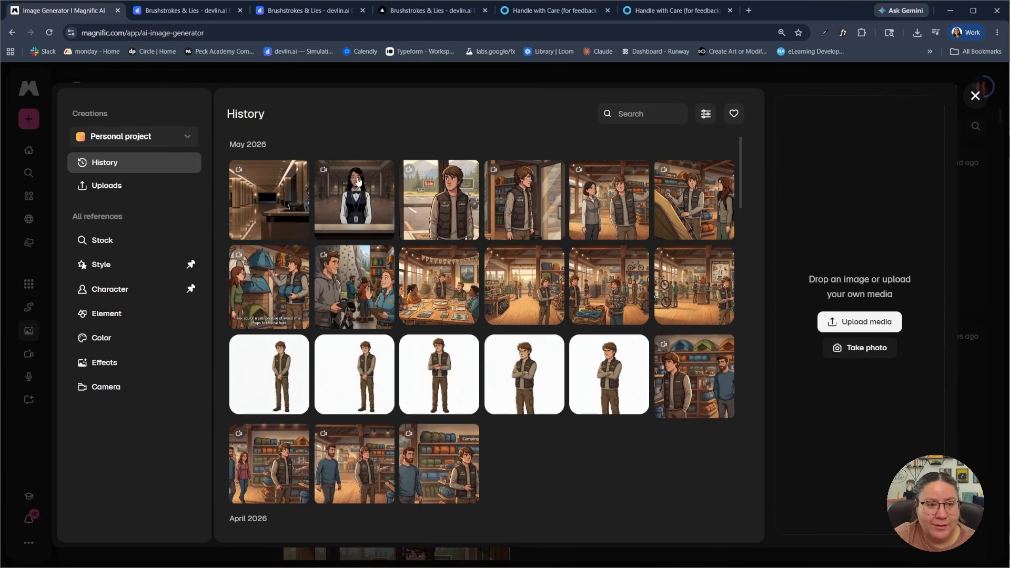
{"action": "left_click", "coordinate": [356, 205]}
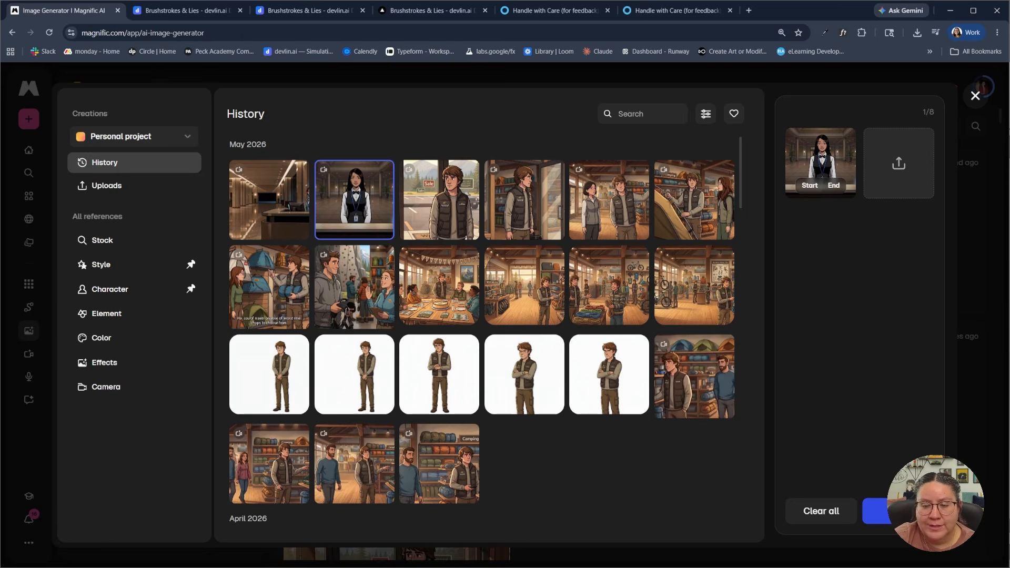
{"action": "left_click", "coordinate": [899, 512]}
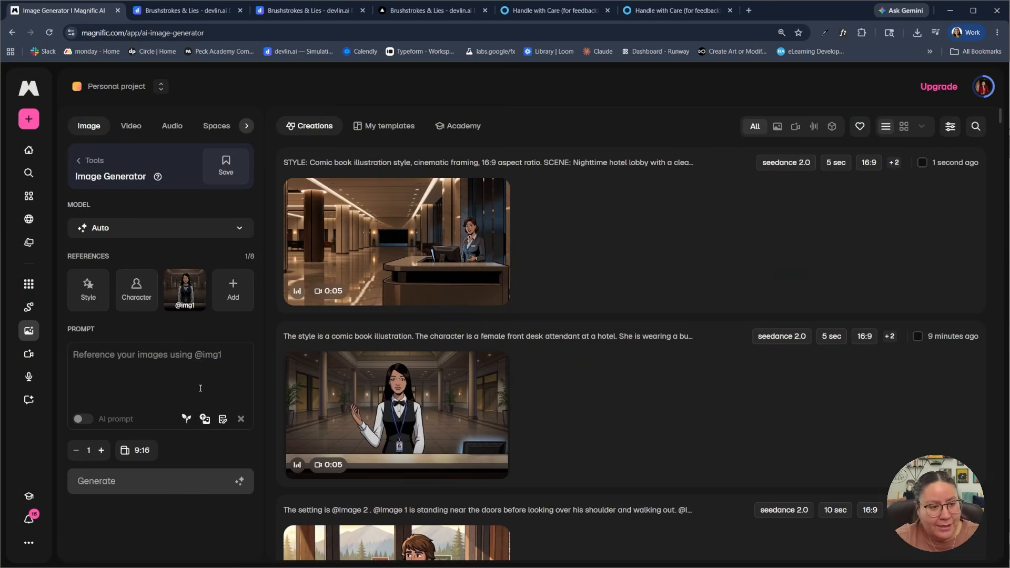
{"action": "left_click", "coordinate": [192, 369]}
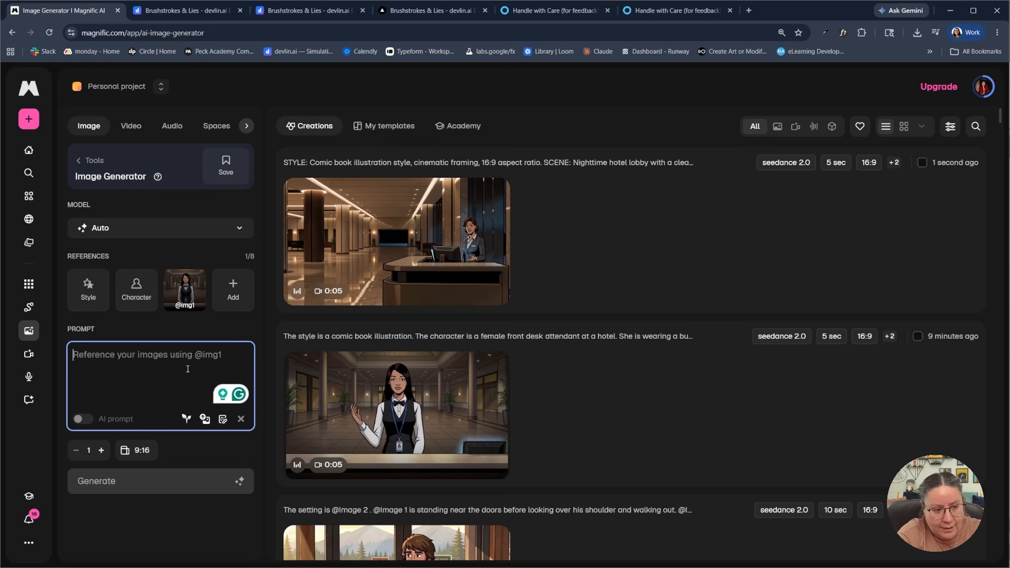
{"action": "type", "text": "@im"}
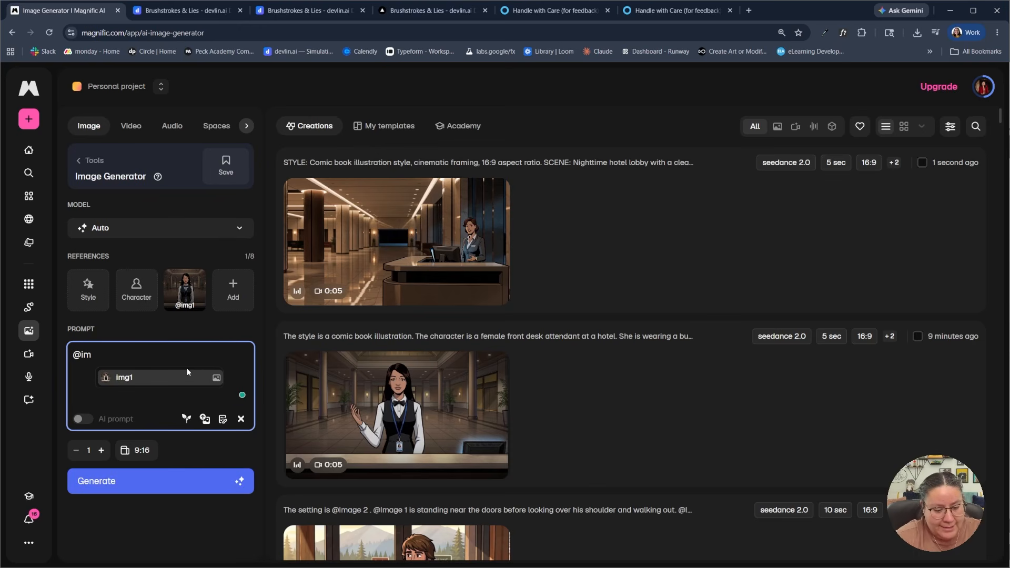
{"action": "left_click", "coordinate": [184, 385]}
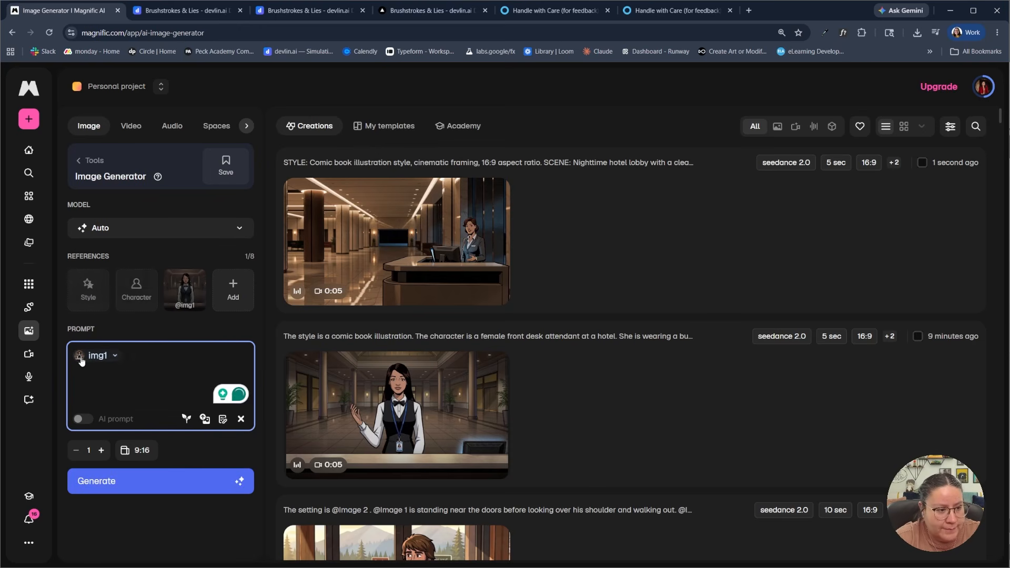
{"action": "left_click", "coordinate": [116, 356]}
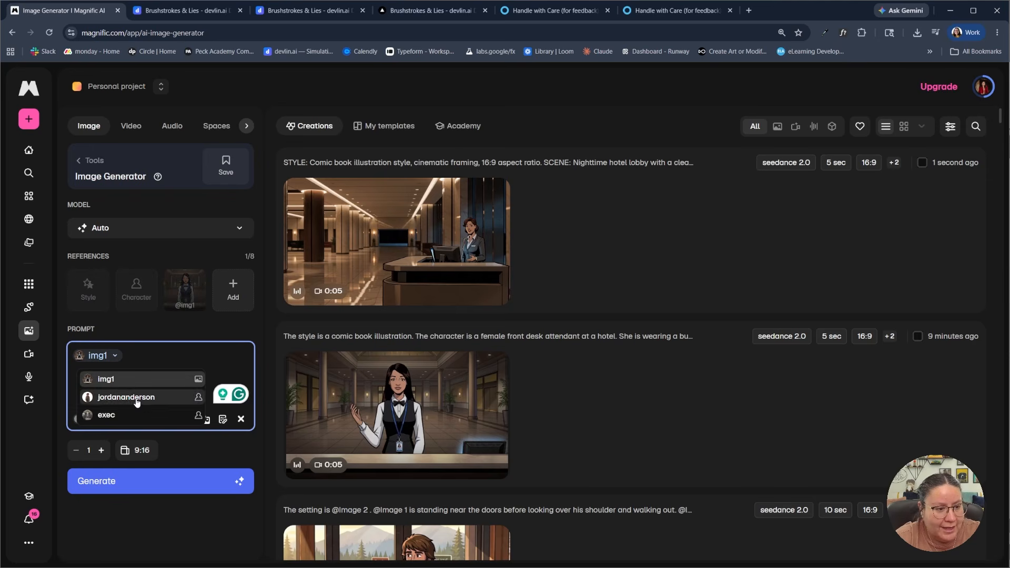
{"action": "left_click", "coordinate": [138, 359]}
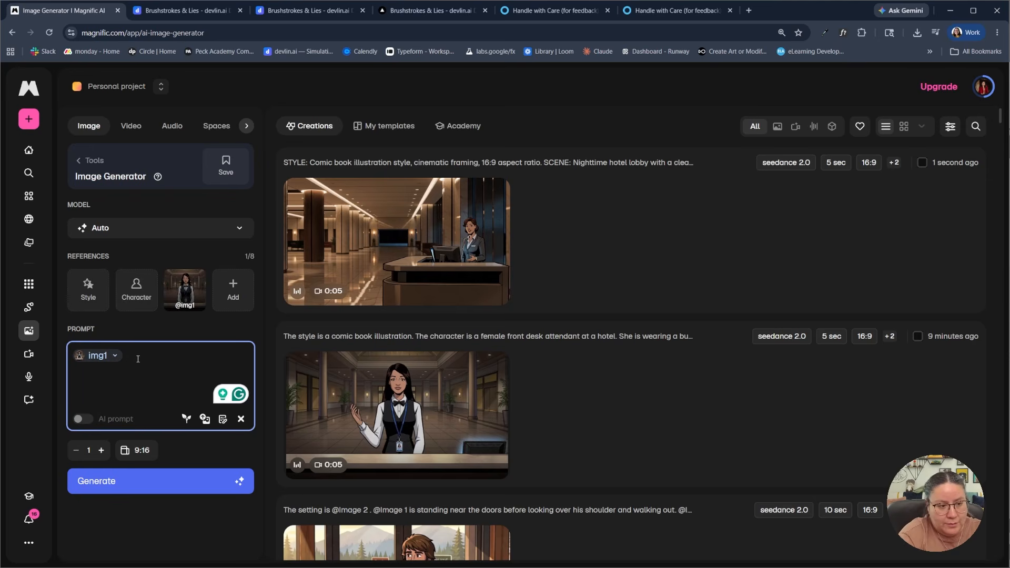
{"action": "key", "text": "BackSpace"}
{"action": "type", "text": "The "}
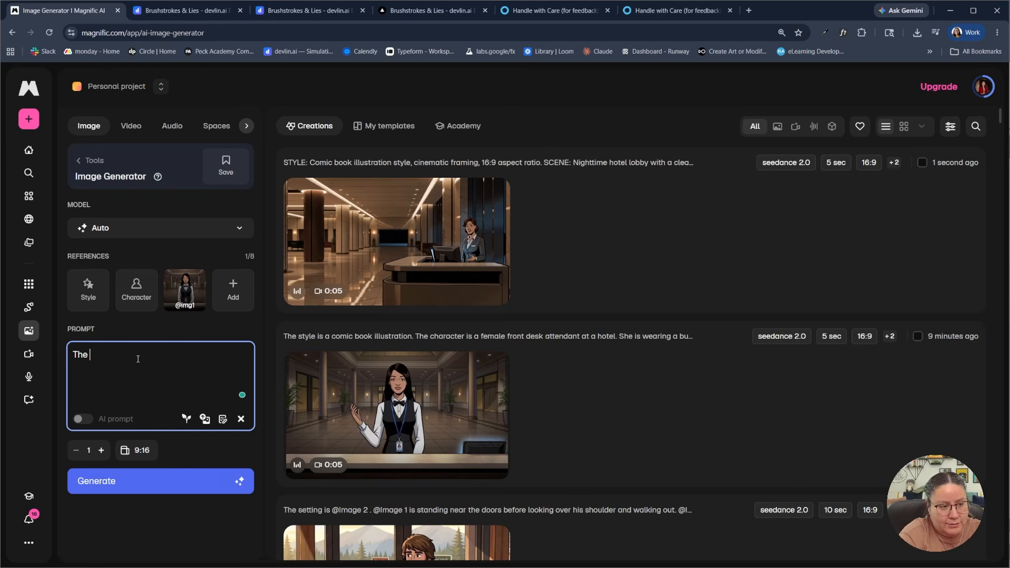
{"action": "type", "text": "chara"}
{"action": "key", "text": "BackSpace"}
{"action": "key", "text": "BackSpace"}
{"action": "key", "text": "BackSpace"}
{"action": "key", "text": "BackSpace"}
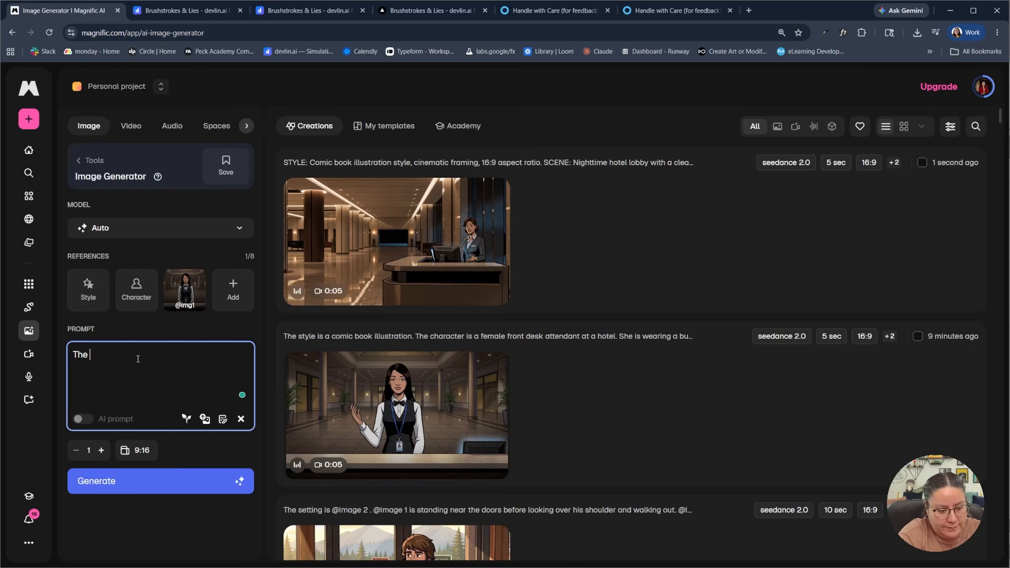
{"action": "type", "text": "female charact"}
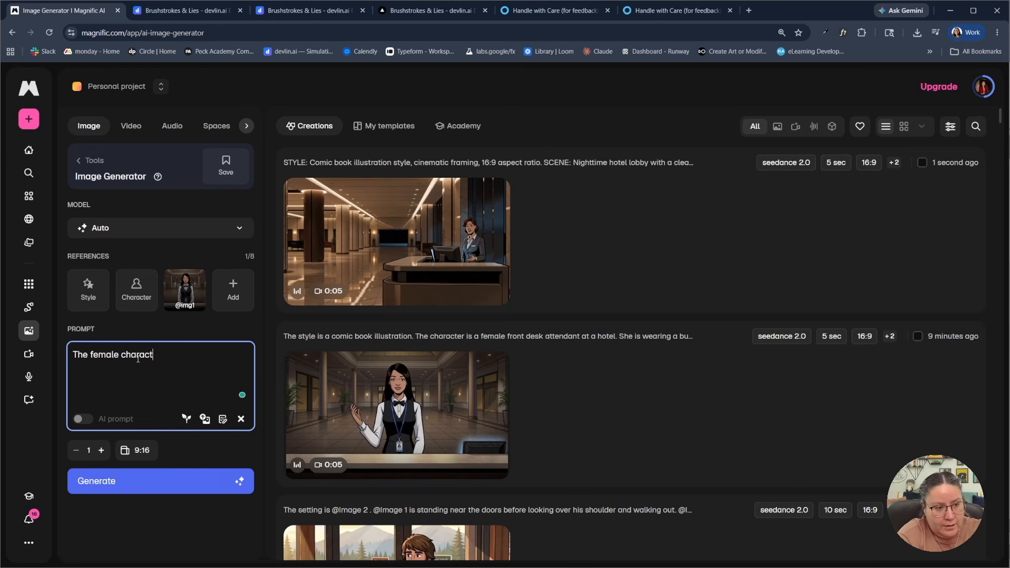
{"action": "type", "text": "er in "}
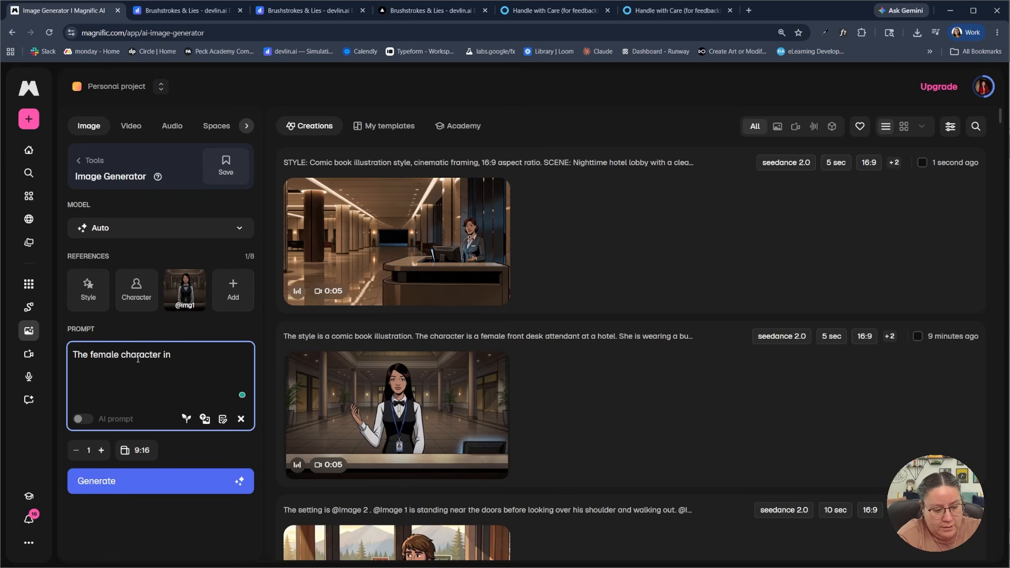
{"action": "type", "text": "@img1"}
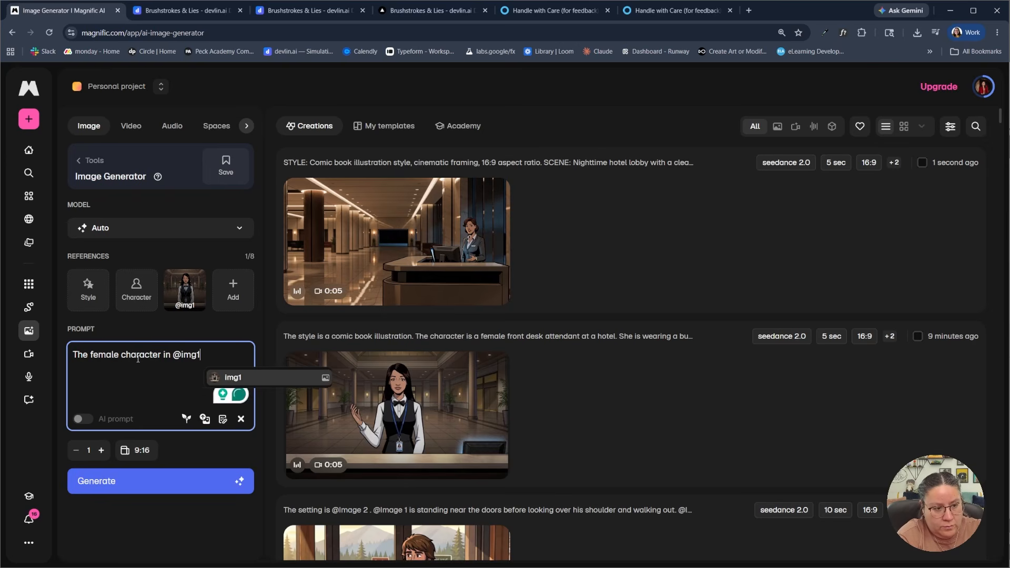
{"action": "key", "text": "Return"}
{"action": "type", "text": "should stay"}
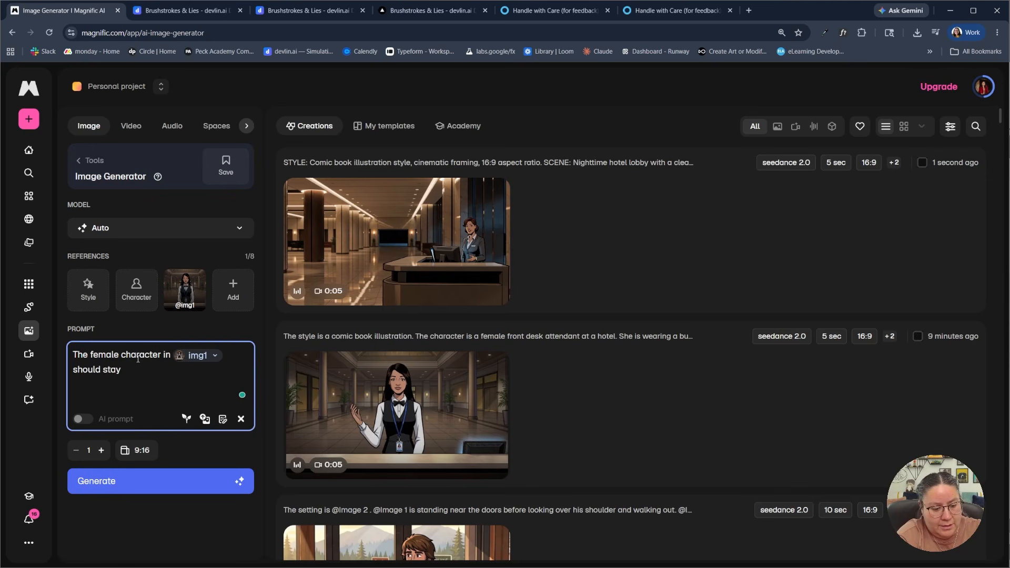
{"action": "type", "text": " exactly the s"}
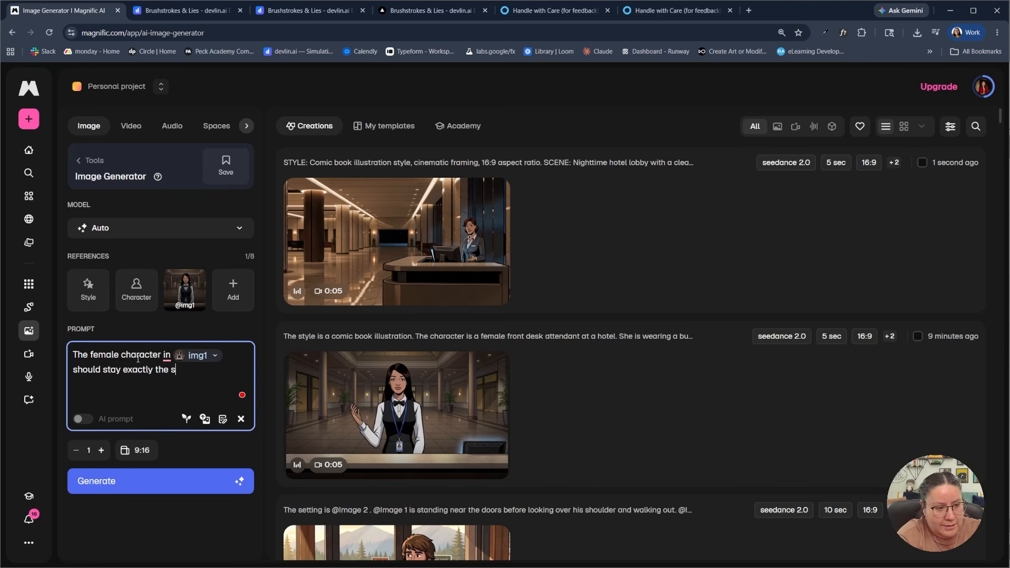
{"action": "type", "text": "ame."}
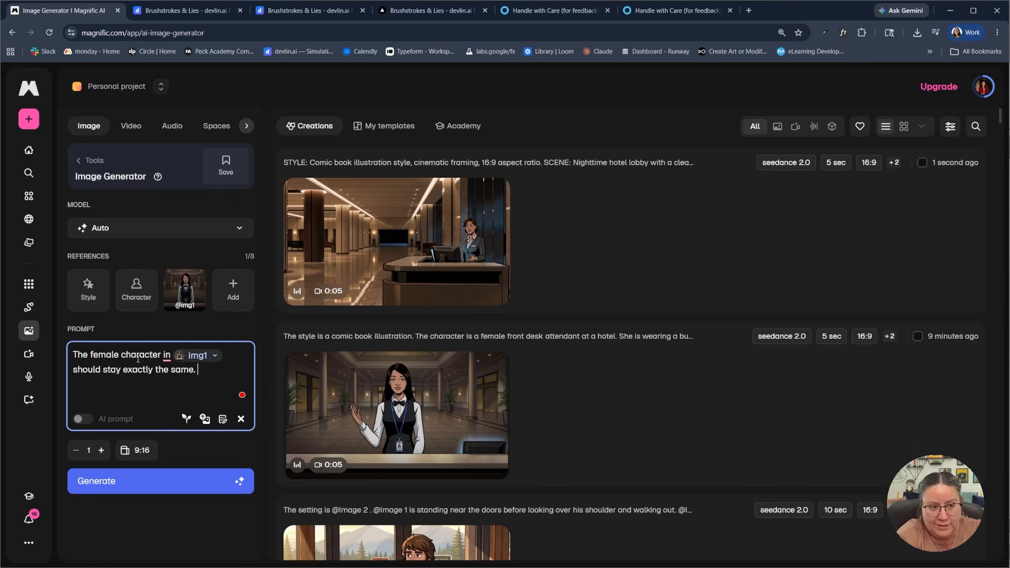
{"action": "type", "text": "Show"}
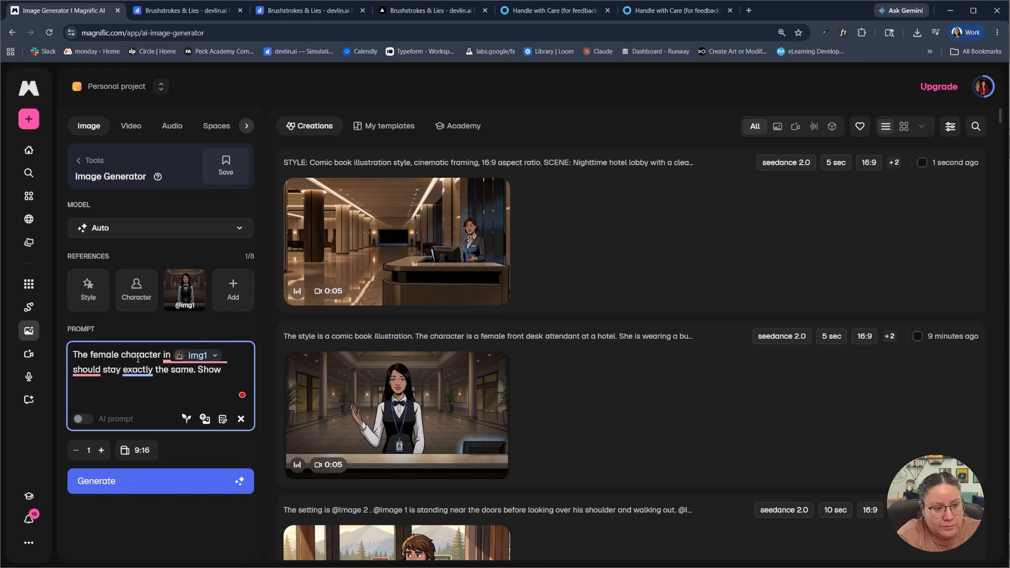
{"action": "type", "text": " the character "}
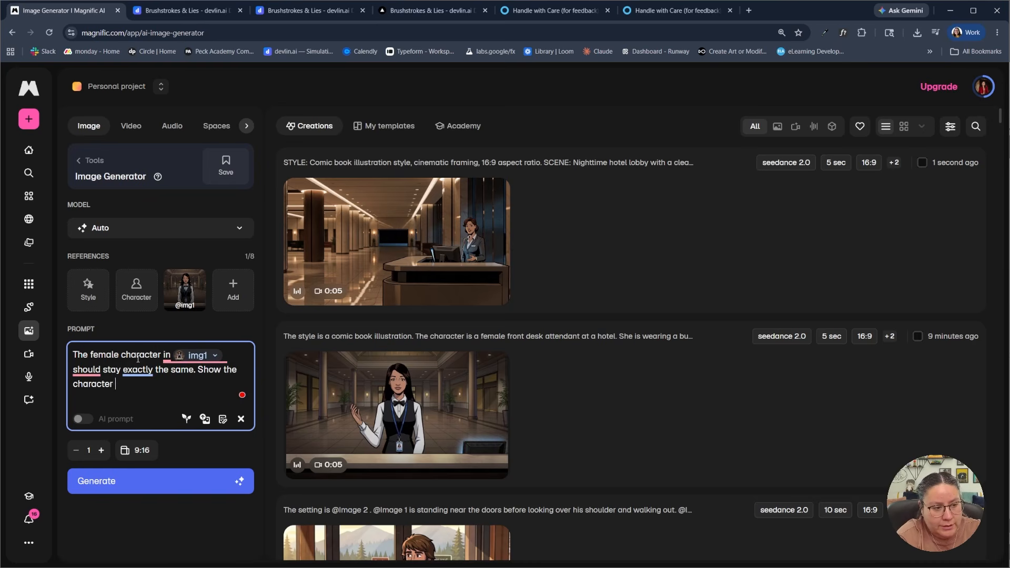
{"action": "type", "text": "in @img1"}
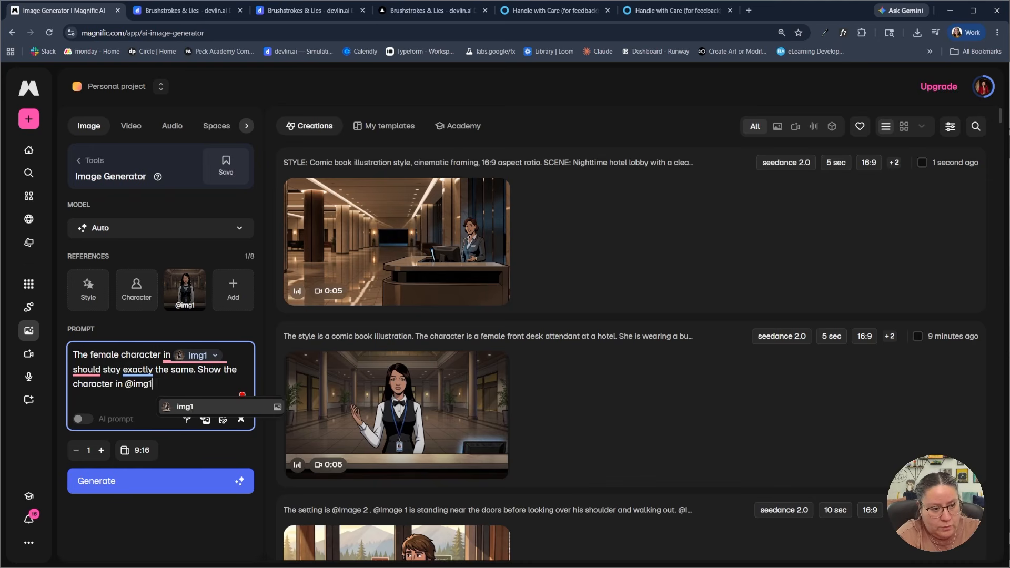
{"action": "key", "text": "Return"}
{"action": "type", "text": "in the ha"}
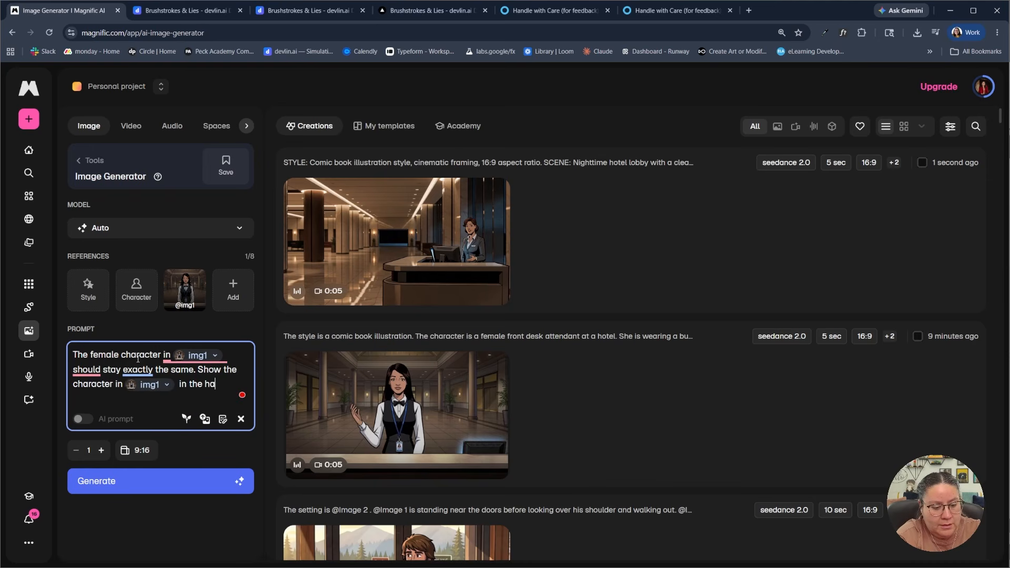
{"action": "type", "text": "llway of"}
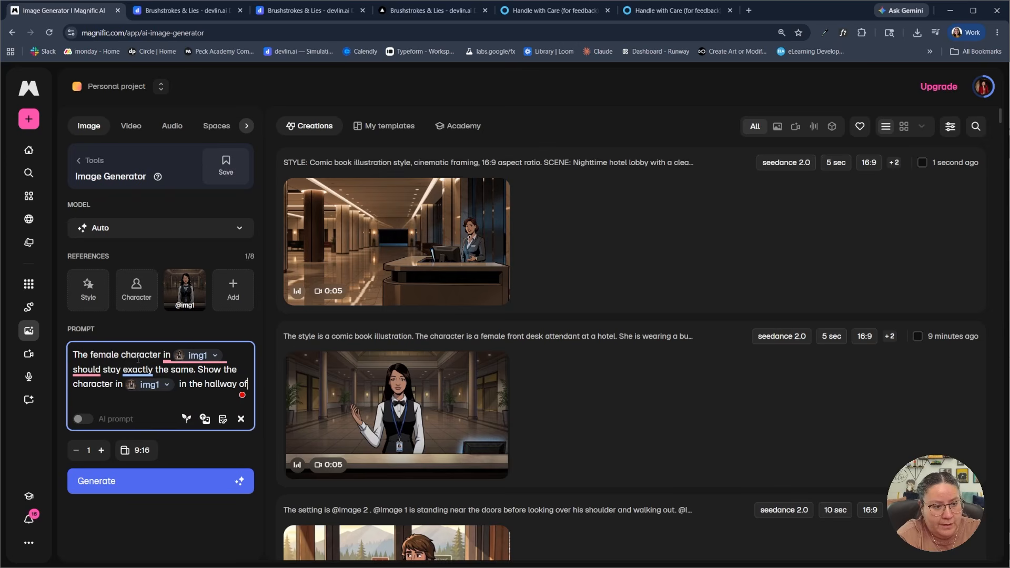
{"action": "type", "text": " a hotel a"}
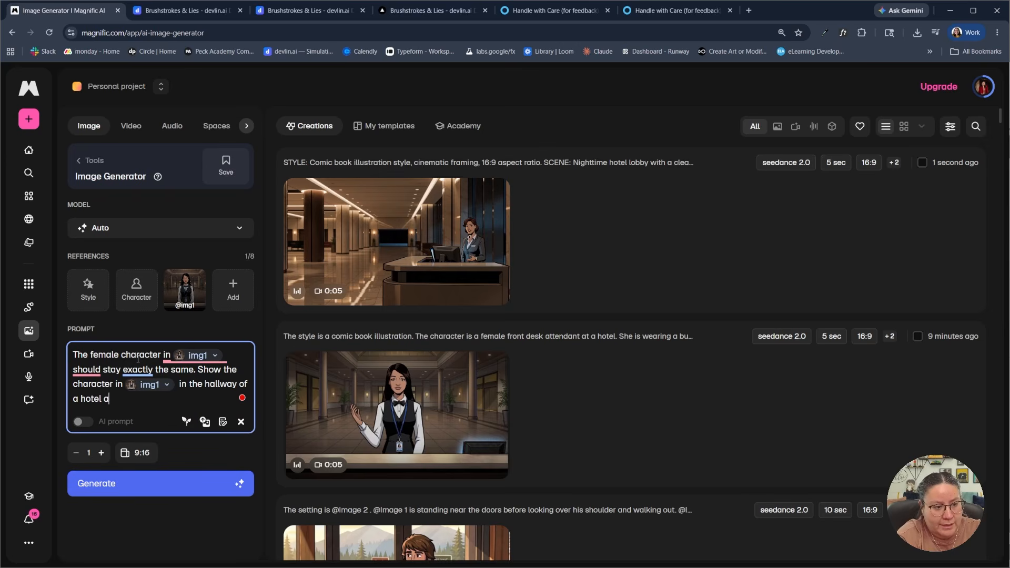
{"action": "type", "text": "s if showing a "}
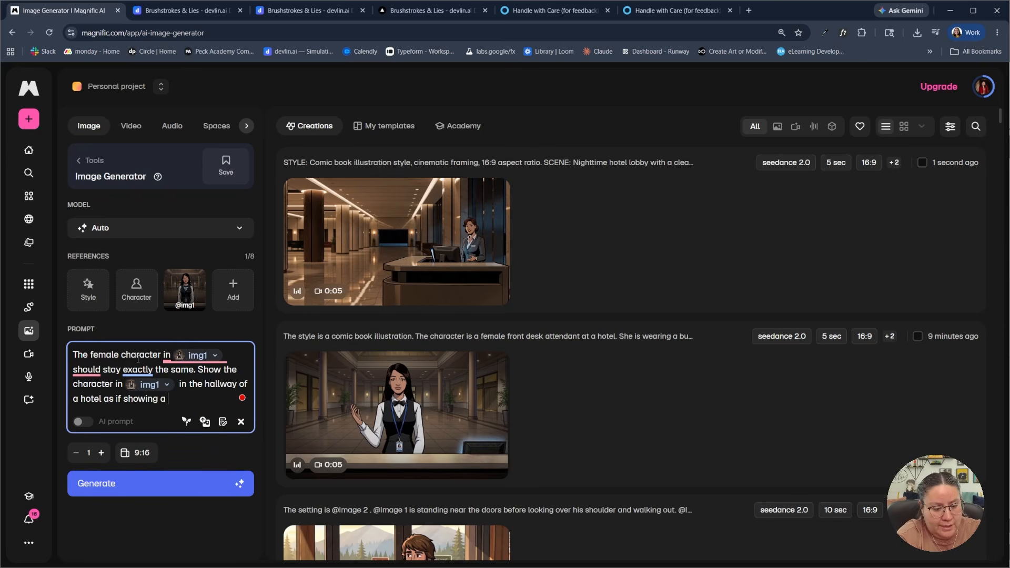
{"action": "type", "text": "guest to their room."}
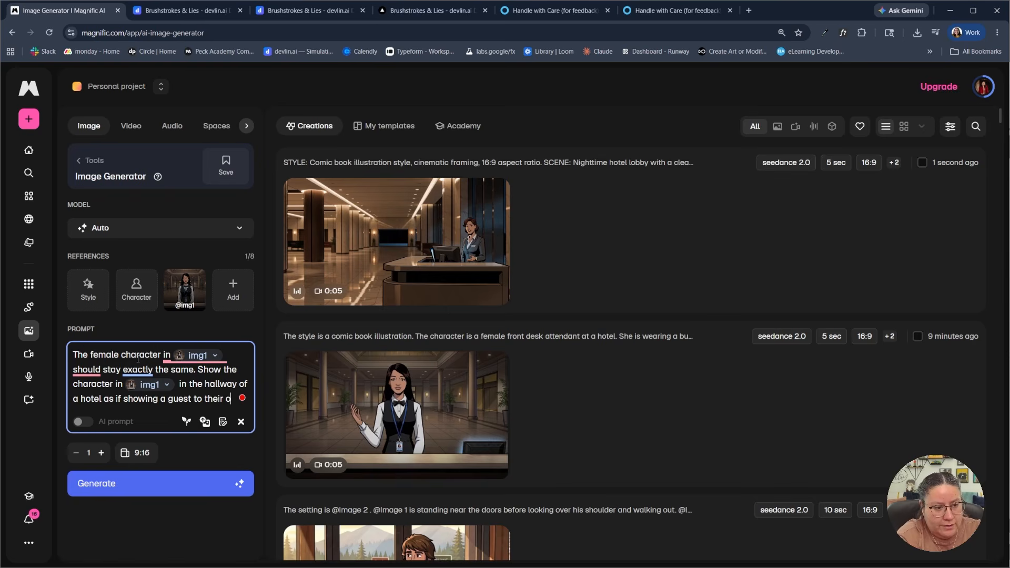
{"action": "type", "text": " No one e"}
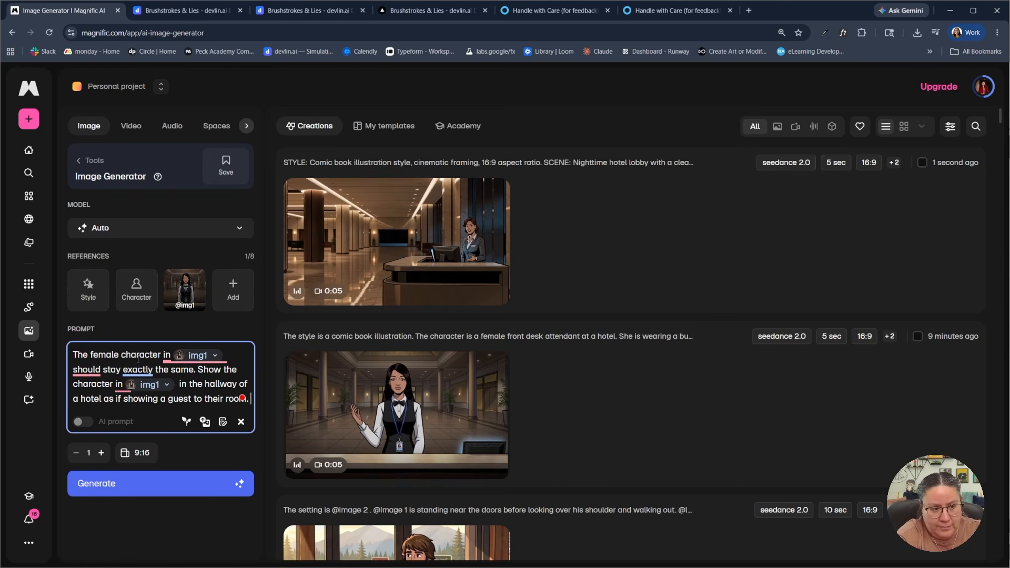
{"action": "type", "text": "lse is in teh i"}
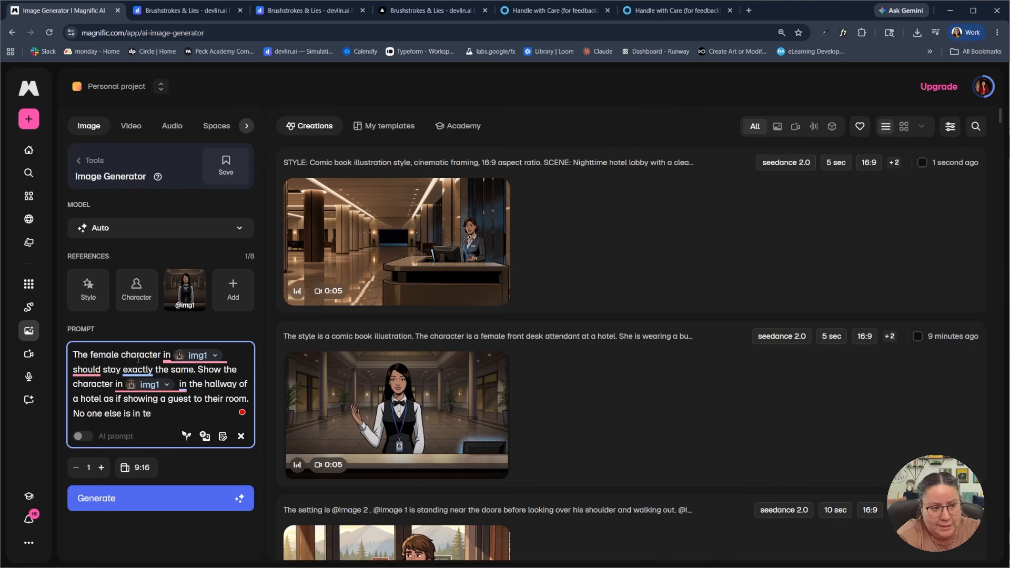
Add the sentence "No one else is in the image." to the end of the prompt
{"action": "key", "text": "BackSpace"}
{"action": "type", "text": "he image."}
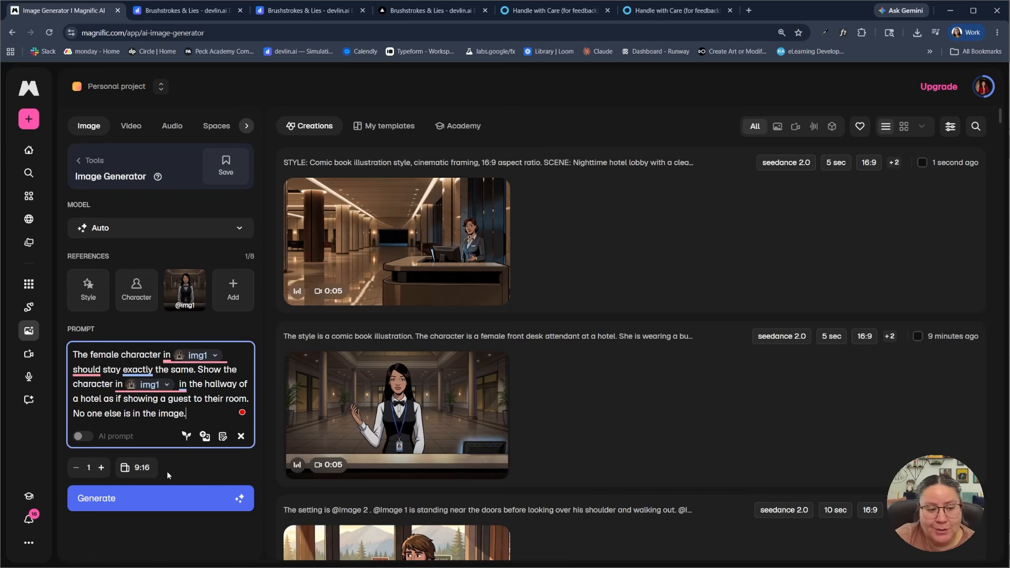
Set the aspect ratio to 16:9 Widescreen and generate the hotel hallway image
{"action": "left_click", "coordinate": [137, 469]}
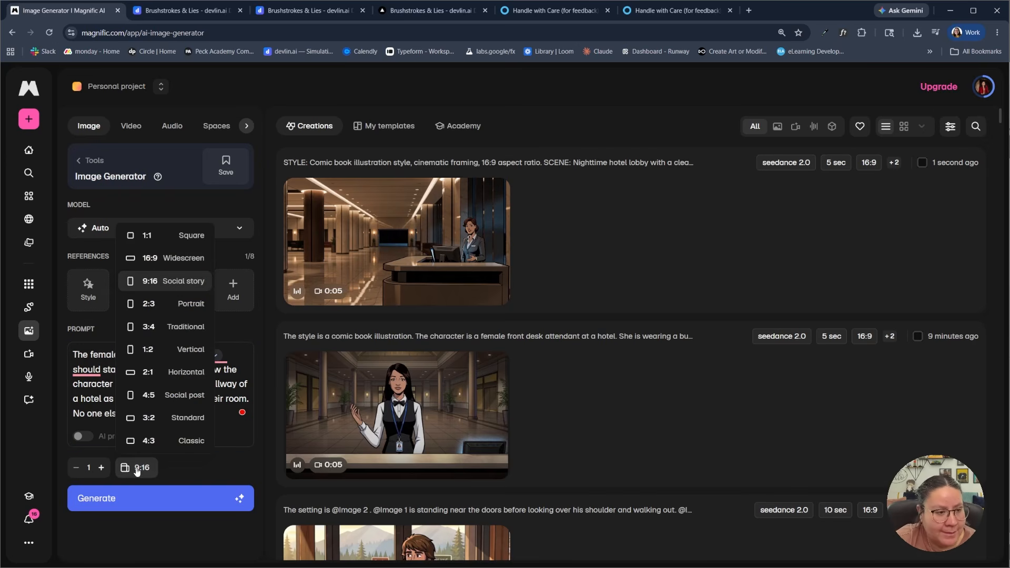
{"action": "left_click", "coordinate": [176, 263]}
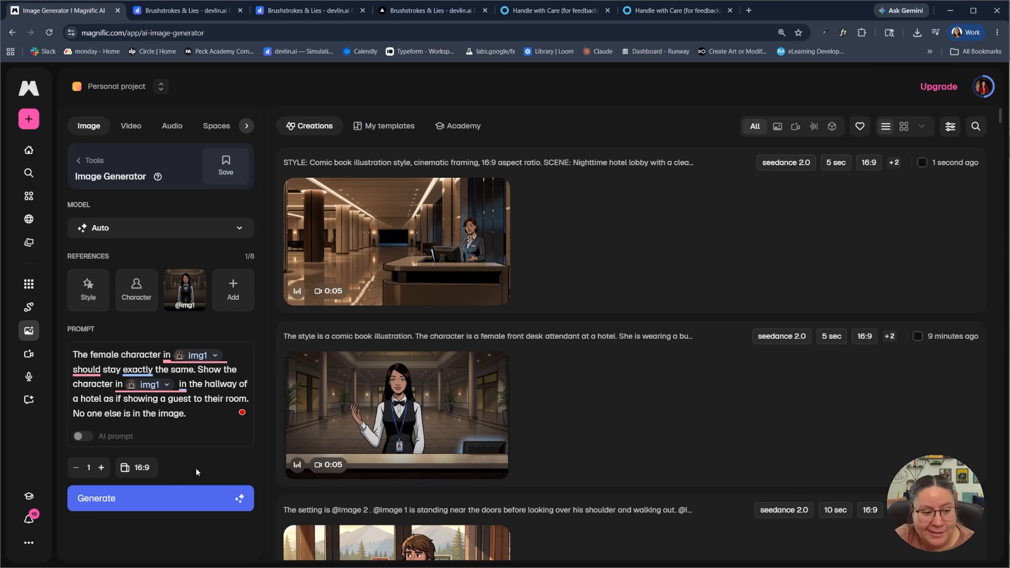
{"action": "left_click", "coordinate": [177, 502]}
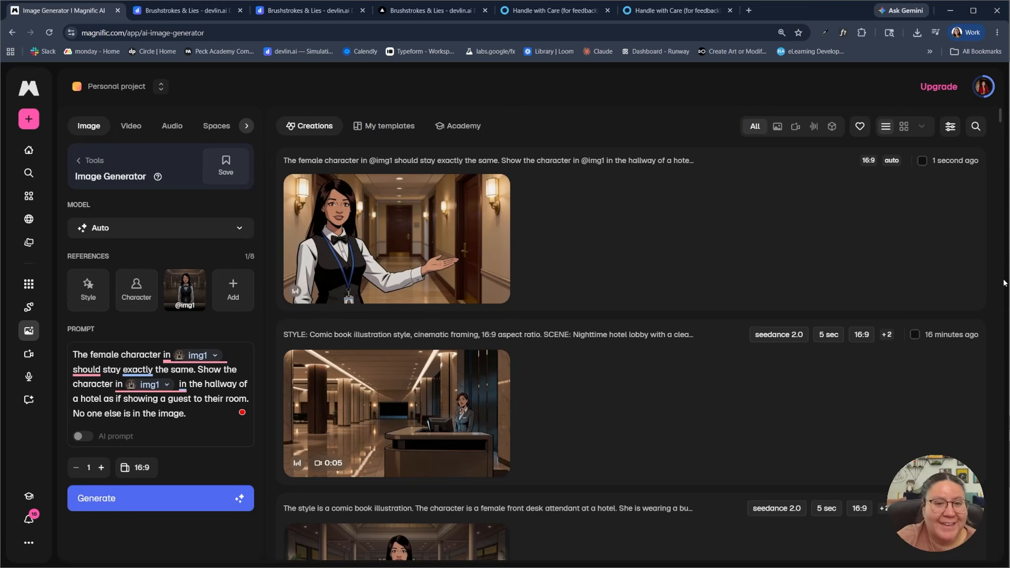
Inspect the generated hallway image enlarged, close it, and compare it with the earlier front desk videos in the creations list
{"action": "left_click", "coordinate": [425, 247]}
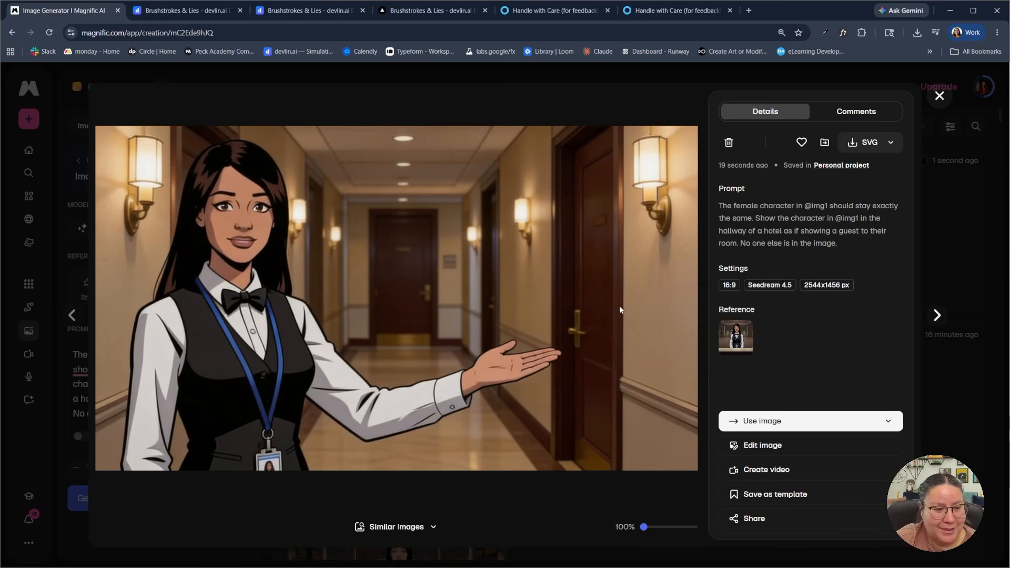
{"action": "left_click", "coordinate": [940, 96]}
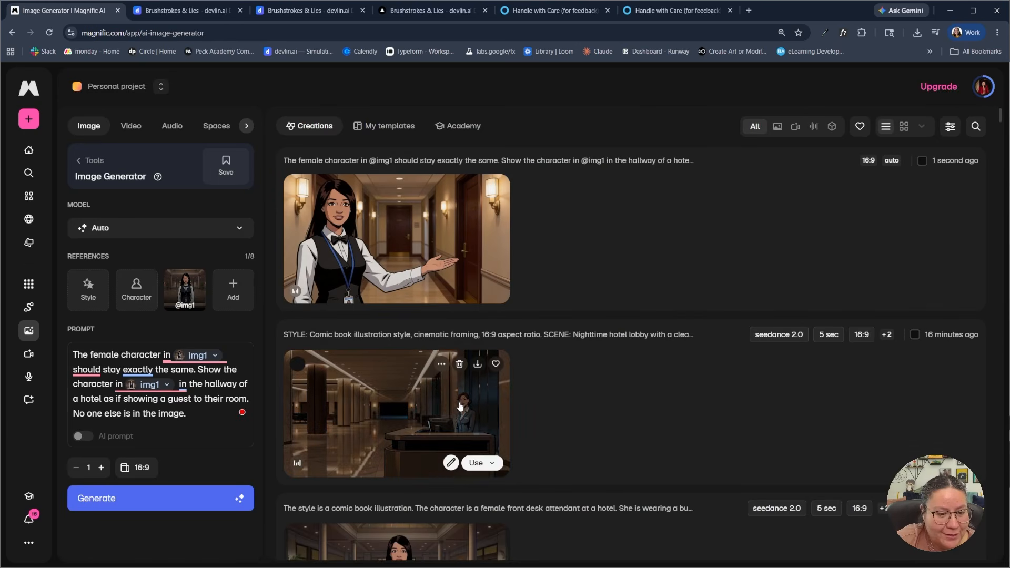
{"action": "scroll", "coordinate": [515, 479], "scroll_direction": "down", "scroll_amount": 2}
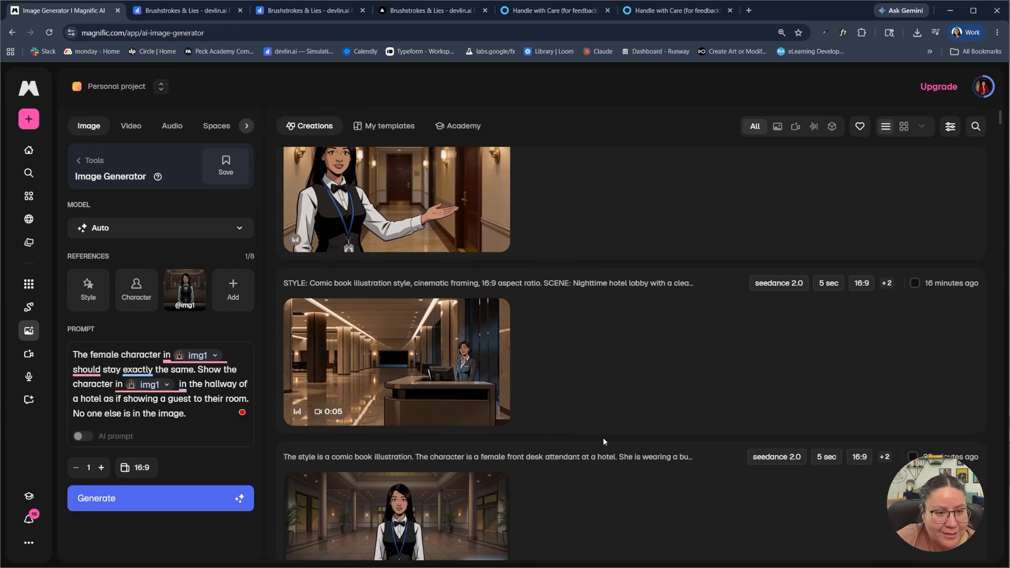
{"action": "scroll", "coordinate": [554, 444], "scroll_direction": "up", "scroll_amount": 2}
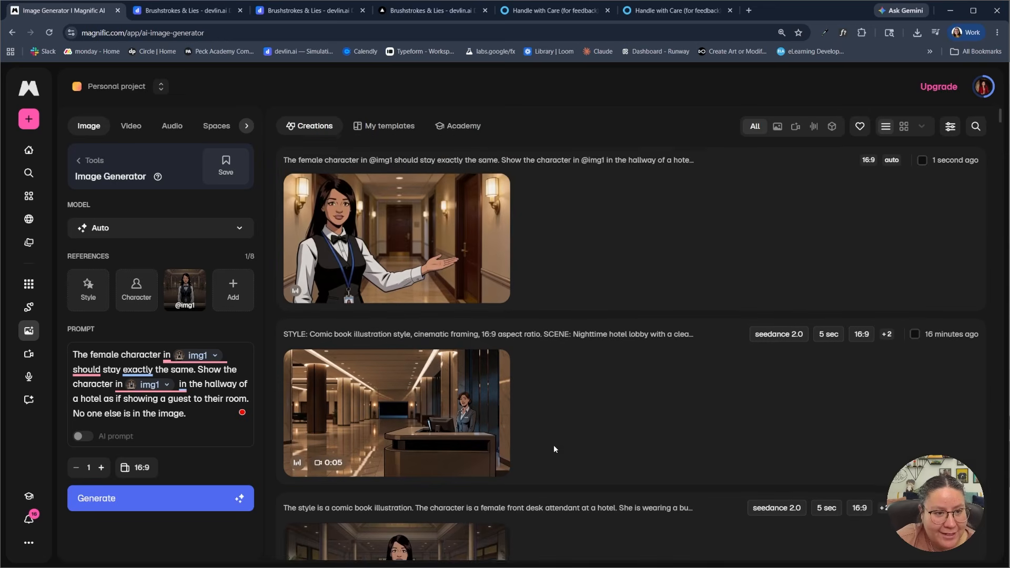
{"action": "scroll", "coordinate": [427, 220], "scroll_direction": "down", "scroll_amount": 3}
{"action": "scroll", "coordinate": [439, 219], "scroll_direction": "up", "scroll_amount": 3}
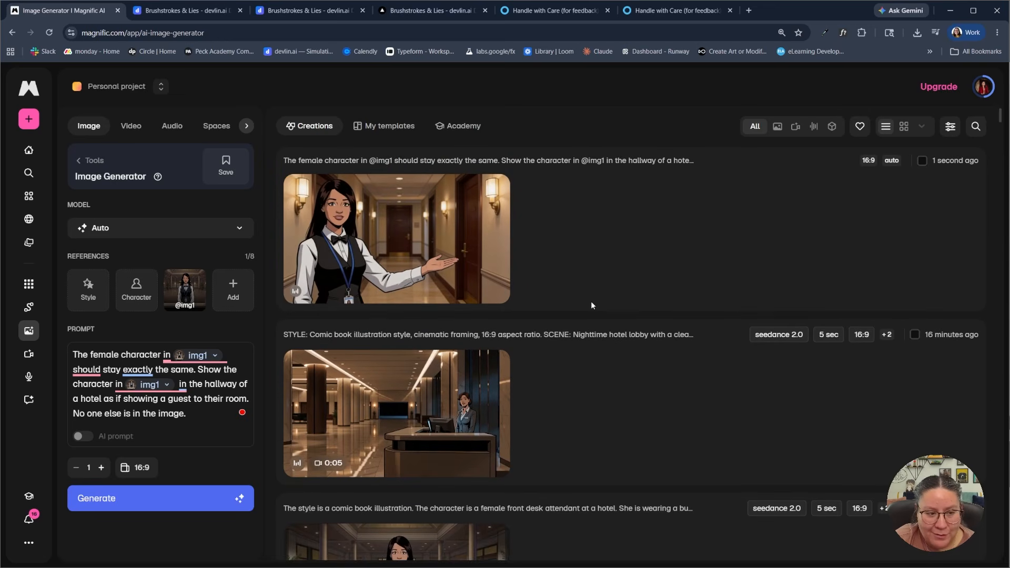
In the prompt editor, write the instruction "I want the hallway background to be more illustrated, and not so photorealistic."
{"action": "mouse_move", "coordinate": [222, 439]}
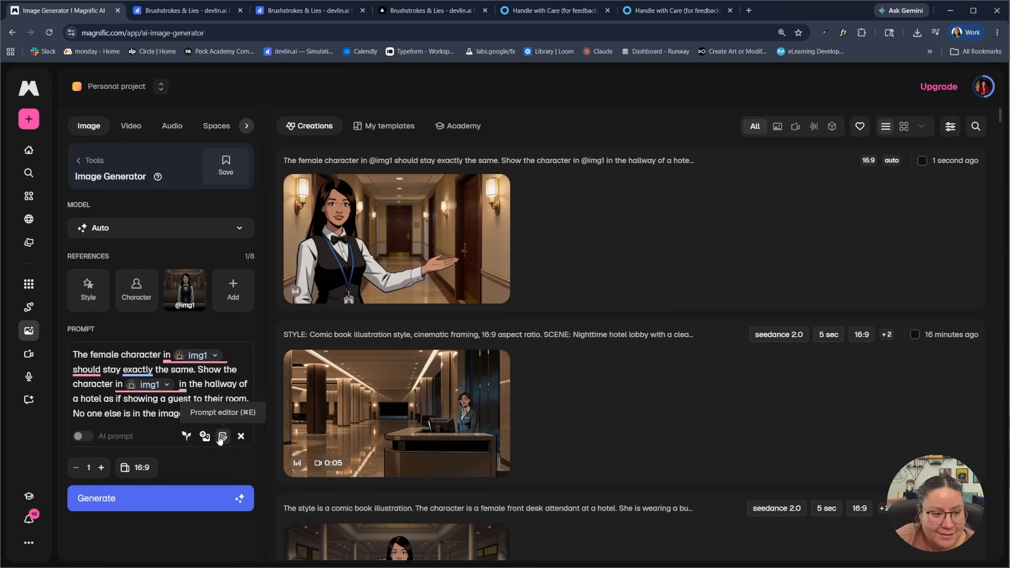
{"action": "left_click", "coordinate": [222, 438]}
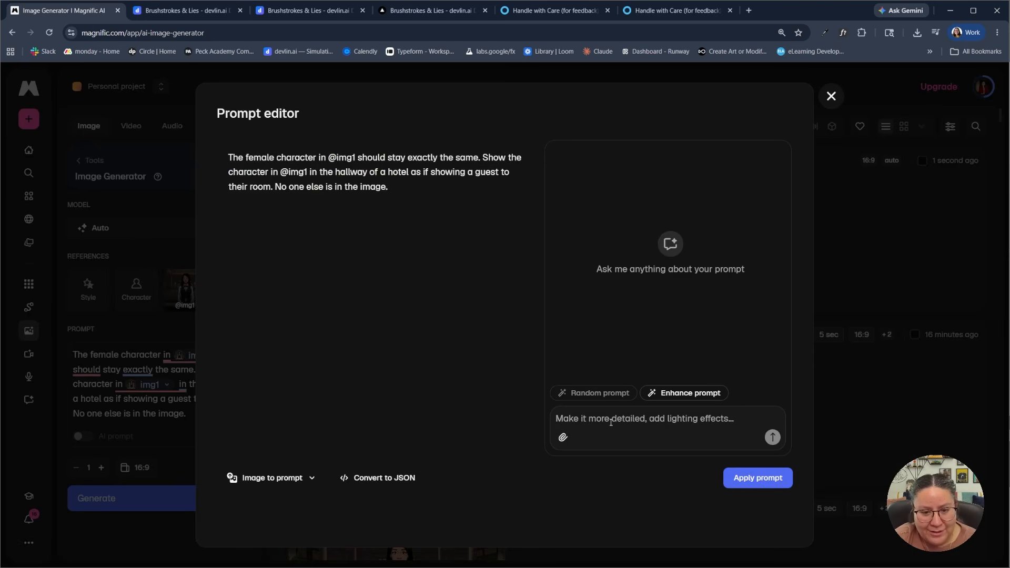
{"action": "type", "text": "I"}
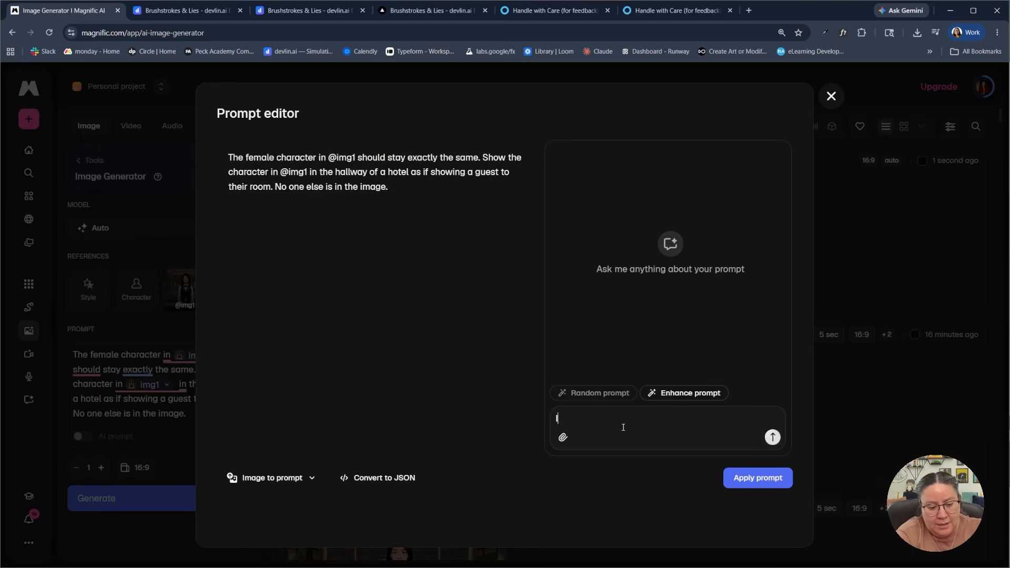
{"action": "type", "text": " want the hall"}
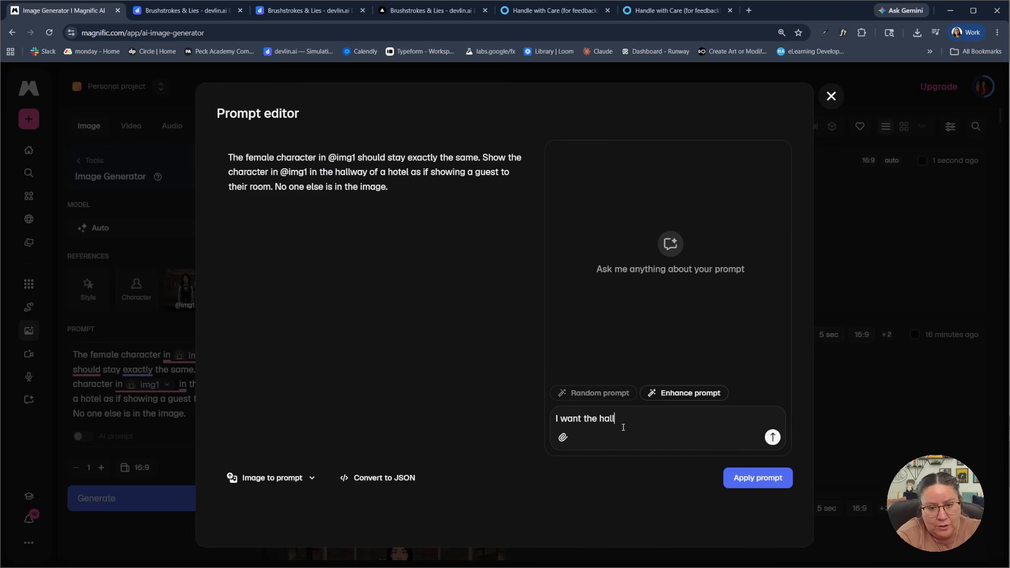
{"action": "type", "text": "way background "}
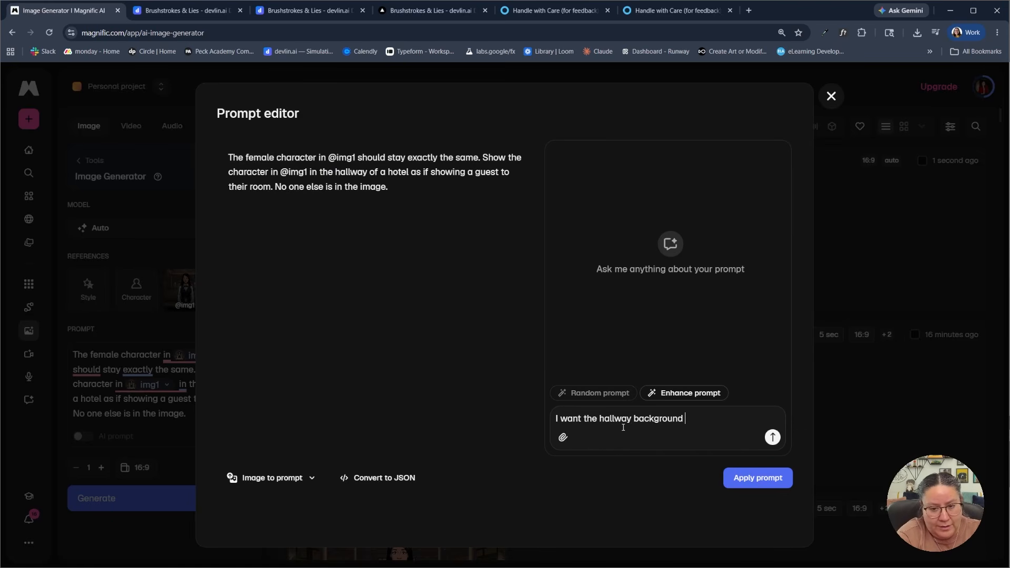
{"action": "type", "text": "to be more illustrated"}
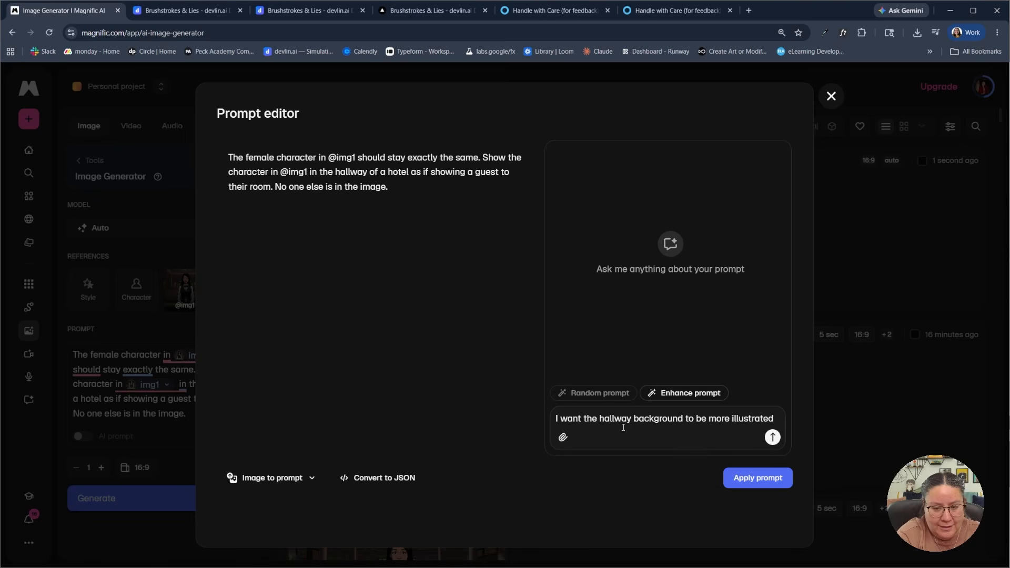
{"action": "type", "text": ", and not so phot"}
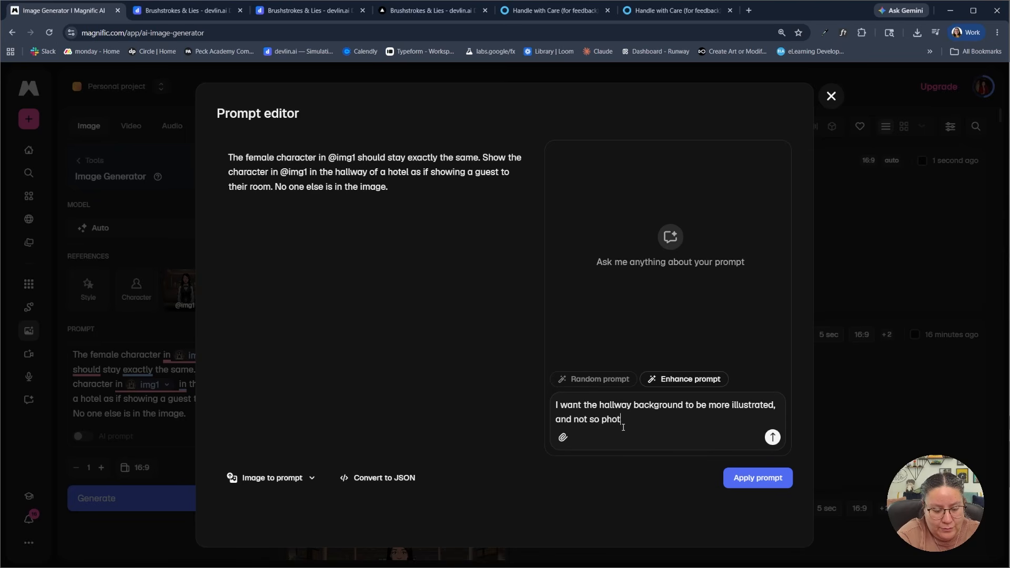
{"action": "type", "text": "orealis"}
{"action": "key", "text": "BackSpace"}
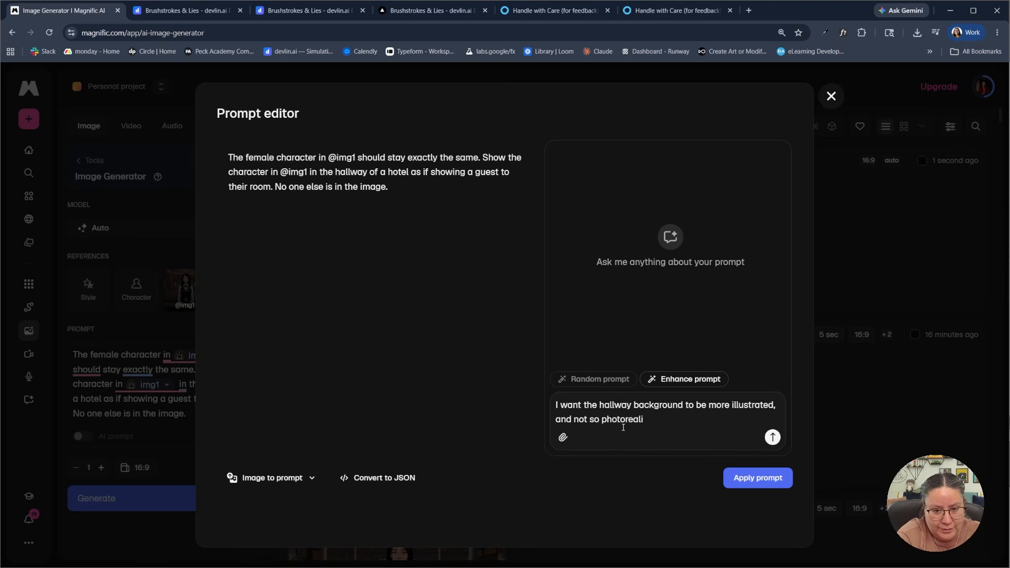
{"action": "type", "text": "stic. Make i"}
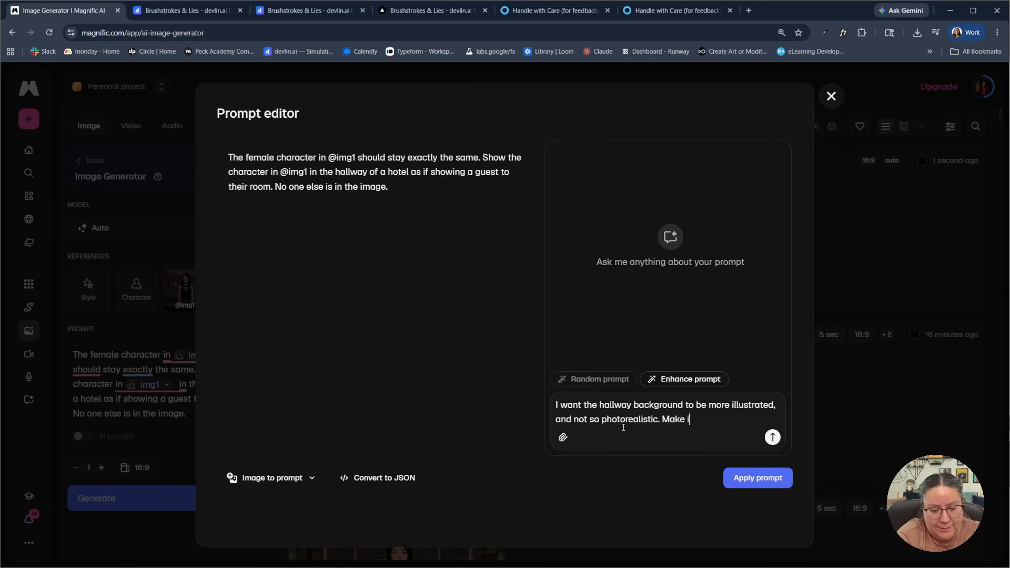
{"action": "type", "text": "t com"}
Add "Make it like a comic book illustration." to the editor instruction and try to apply the prompt
{"action": "key", "text": "BackSpace"}
{"action": "key", "text": "BackSpace"}
{"action": "key", "text": "BackSpace"}
{"action": "type", "text": "like a co"}
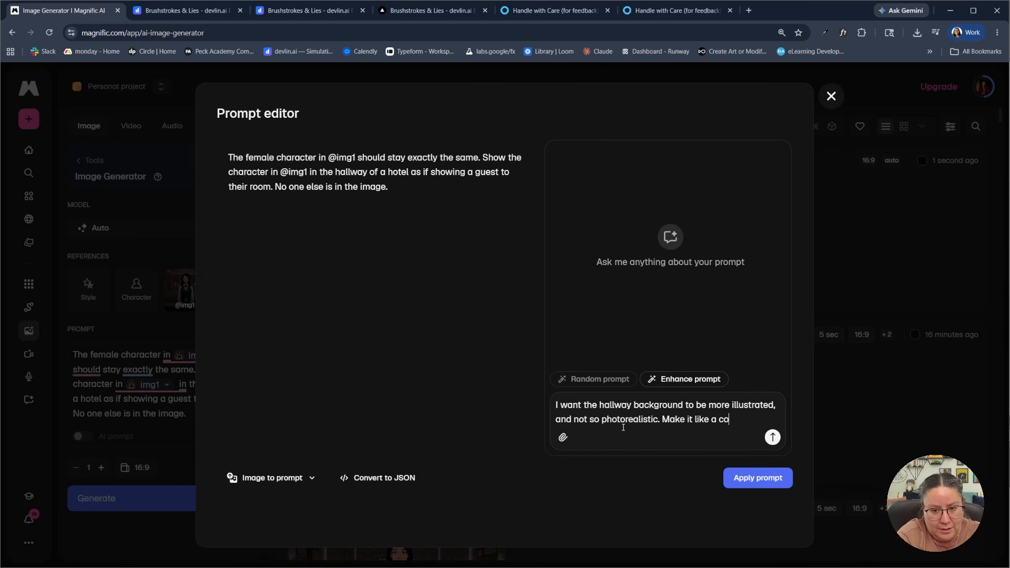
{"action": "type", "text": "mic book illustration."}
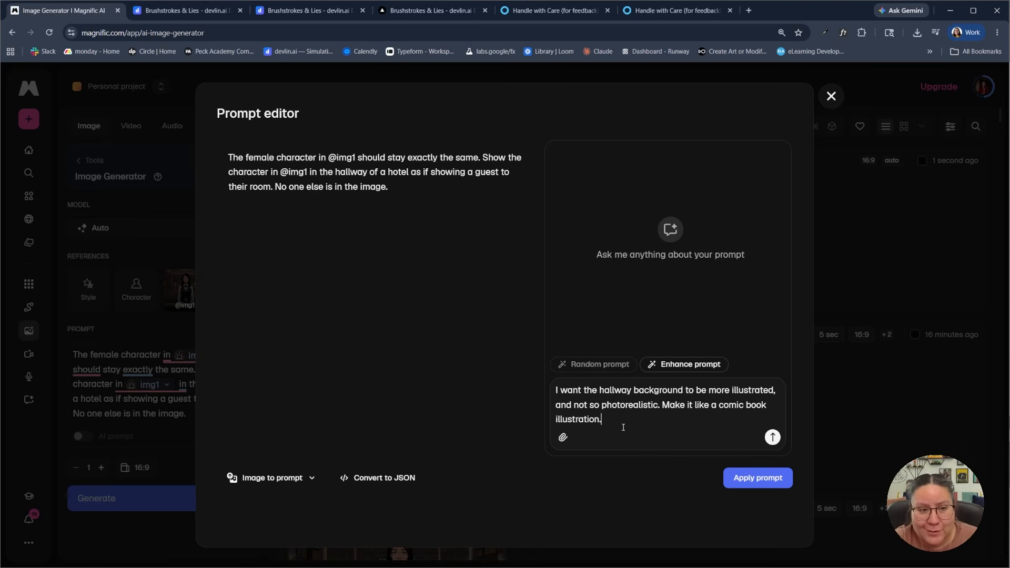
{"action": "left_click", "coordinate": [750, 479]}
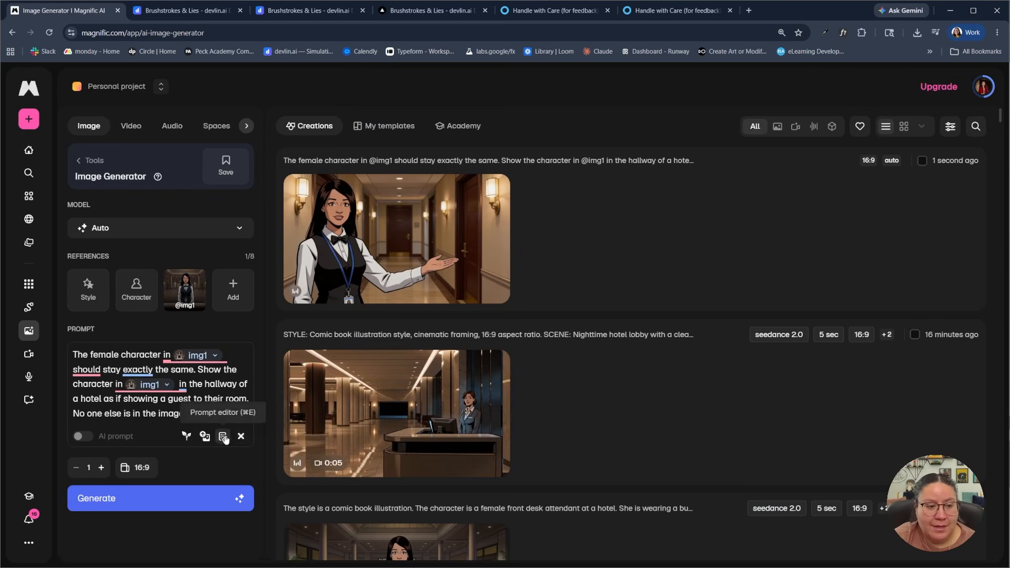
Revise the prompt in the prompt editor so the hallway background is a richly detailed, stylized illustration, apply it, and generate the image
{"action": "left_click", "coordinate": [223, 438]}
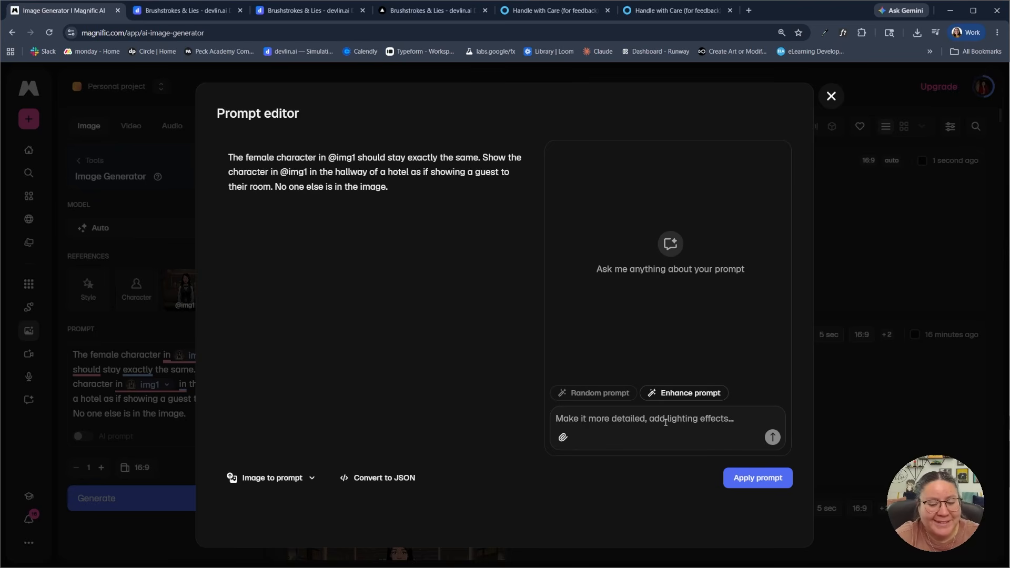
{"action": "left_click", "coordinate": [758, 478]}
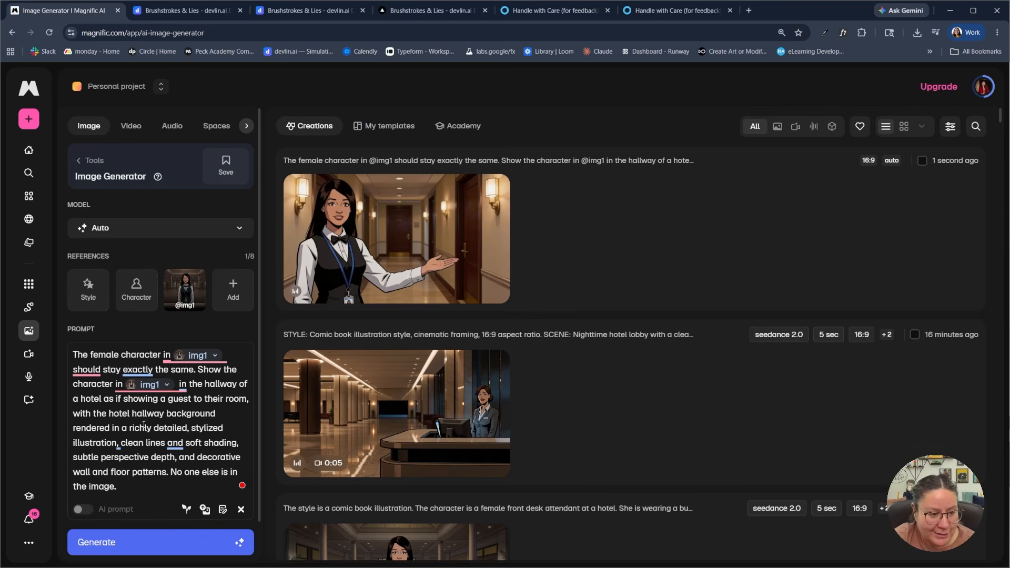
{"action": "scroll", "coordinate": [143, 425], "scroll_direction": "down", "scroll_amount": 1}
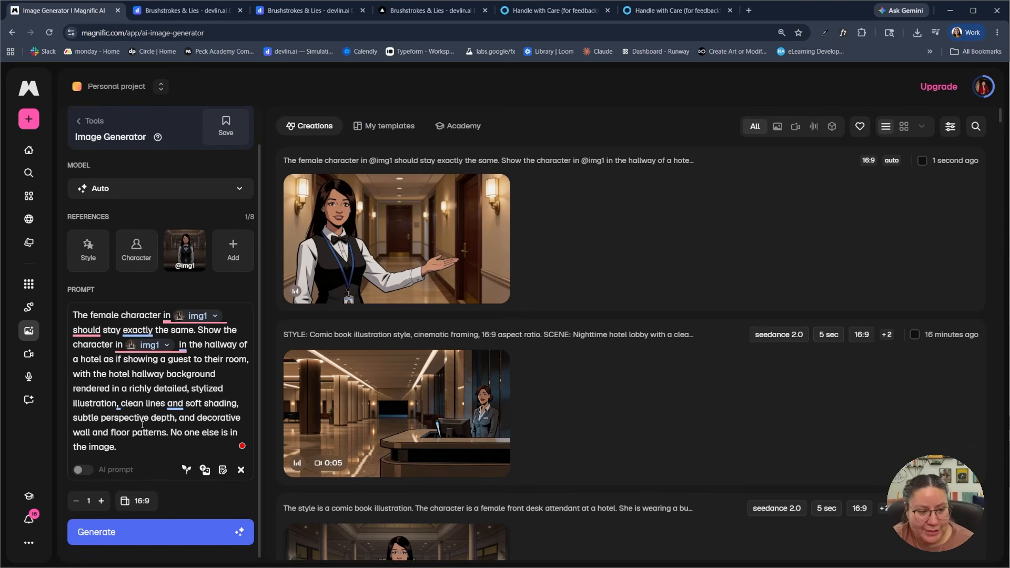
{"action": "left_click", "coordinate": [185, 535]}
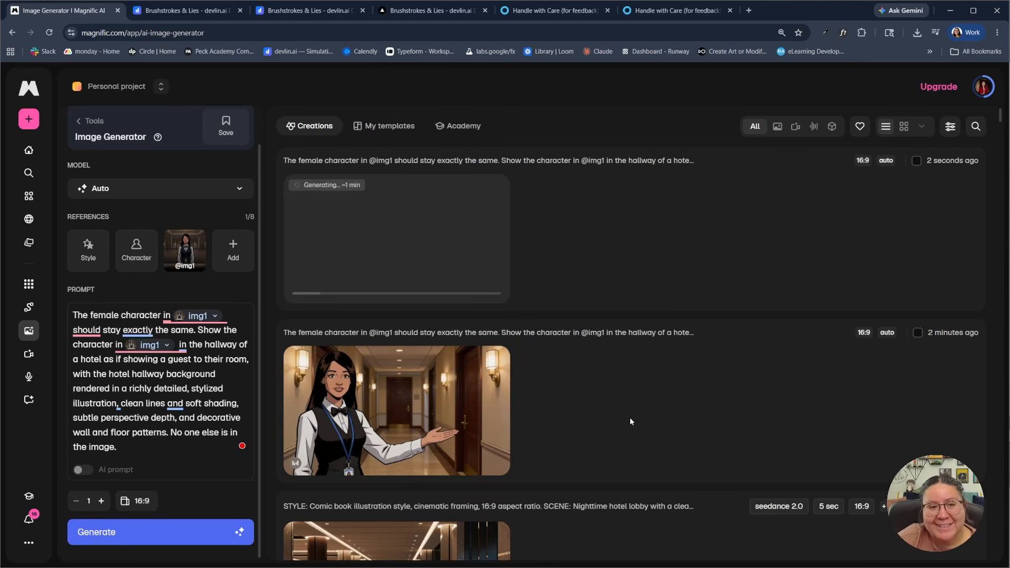
Examine the newly generated hallway image enlarged, checking the character and background style, and close it
{"action": "left_click", "coordinate": [428, 245]}
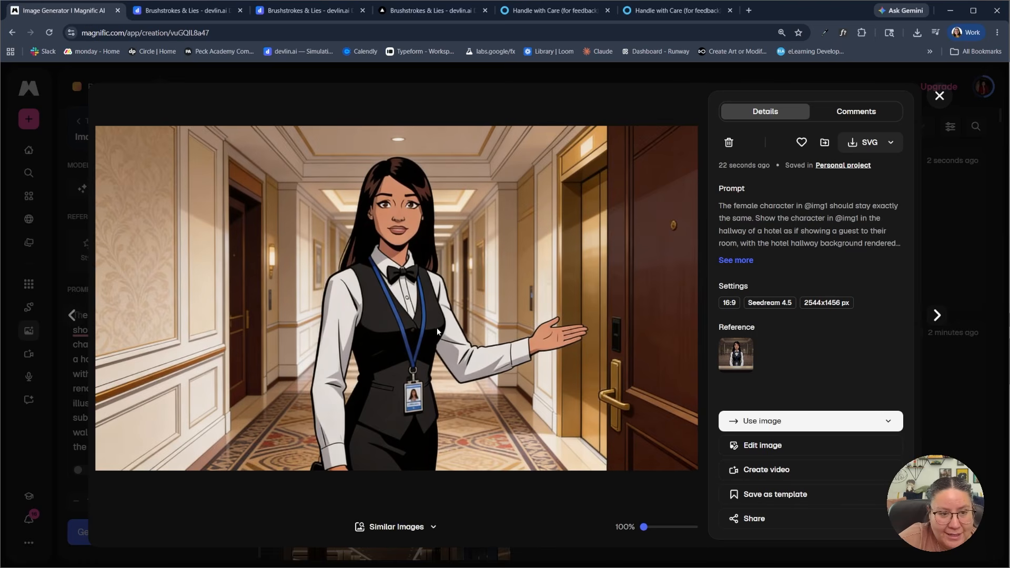
{"action": "left_click", "coordinate": [940, 96]}
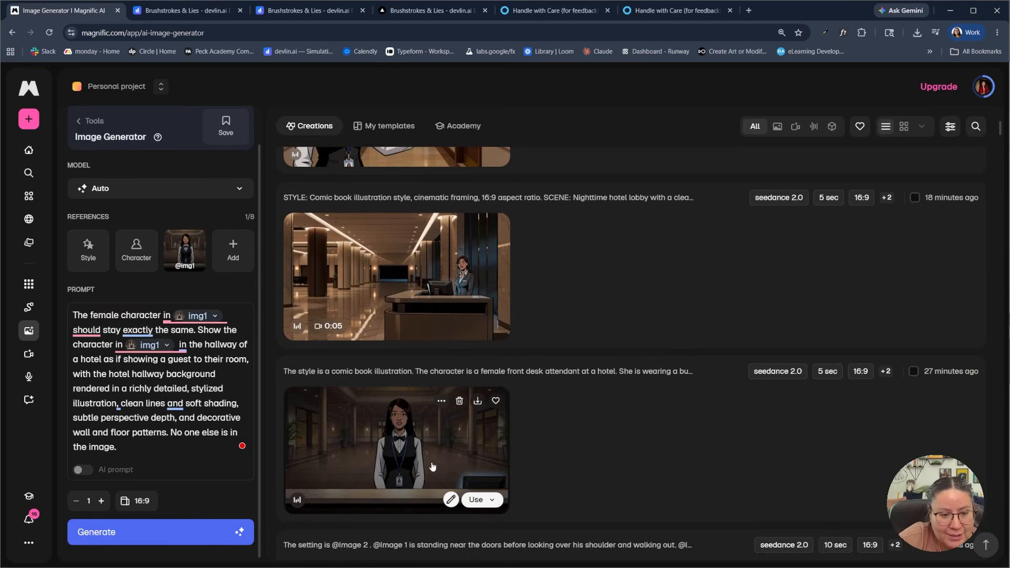